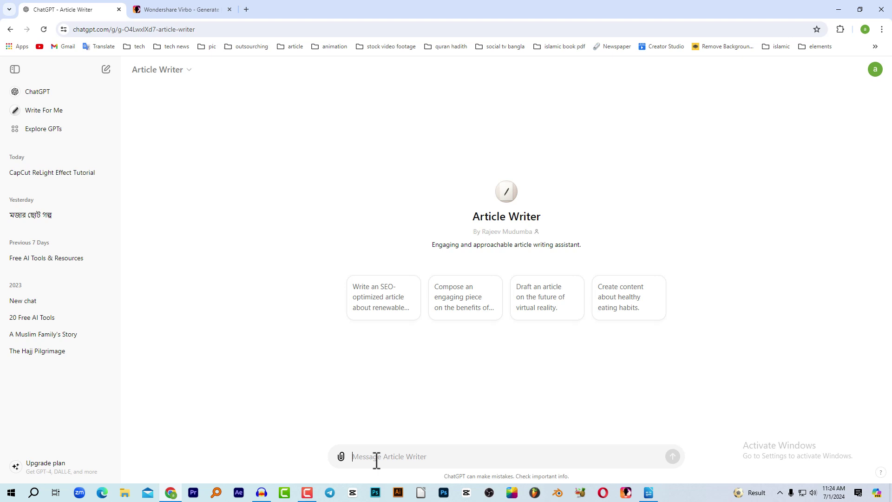
- Ask Article Writer in Bengali for a 300-word short story where a grandson questions his grandfather about trees and the grandfather answers
{"action": "type", "text": "আমাকে একটি ৩০০ শব্দের ছোট গল্প বানিয়ে দাও, যেখানে দুইজন চরি"}
{"action": "type", "text": "ত্র থাকবে, একজন দাদা এবং একজন নাতি, দাদার নাম না"}
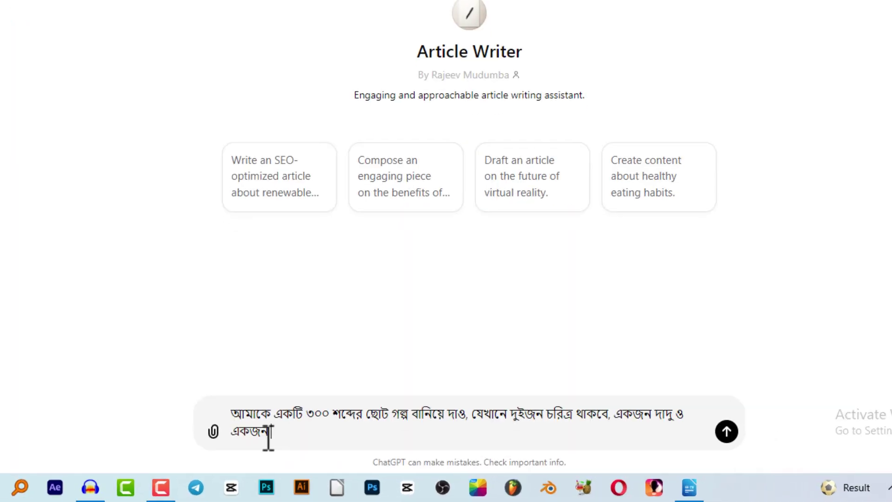
{"action": "type", "text": "দু এবং নাতির নাম"}
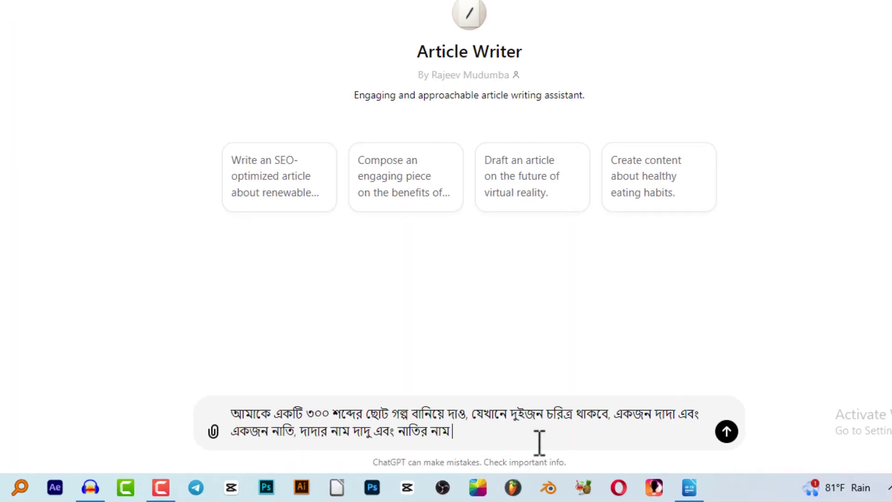
{"action": "type", "text": " ফারহান, ফারহান দাদুকে গাছ সম্পর্কে প্রশ্ন করবে এবং দাদু উত্তর দিবে"}
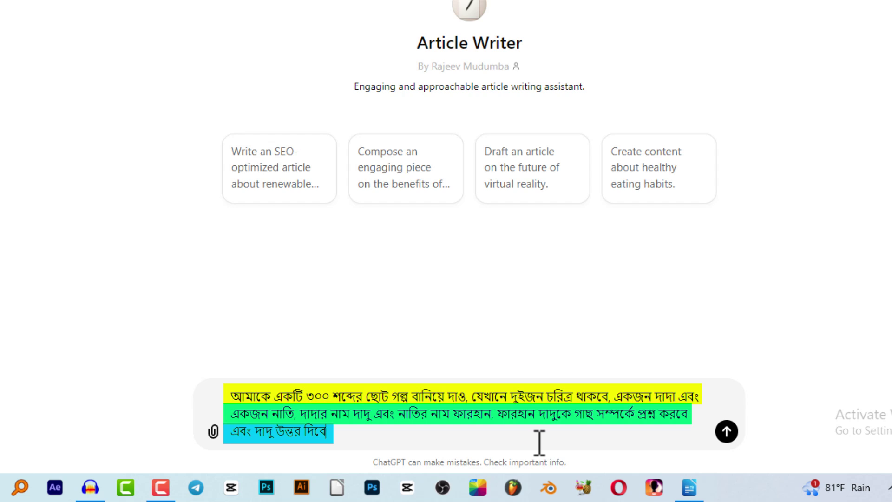
{"action": "left_click", "coordinate": [726, 432]}
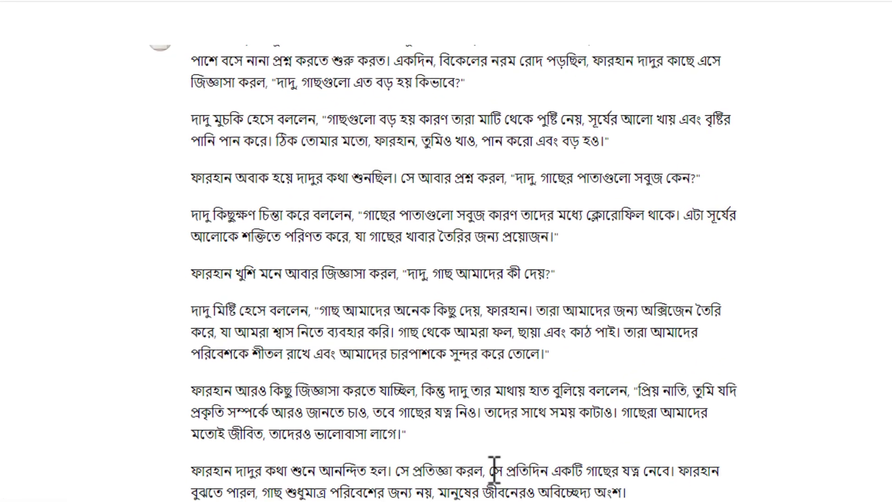
- Copy the original Bengali story prompt and submit it again in the same chat to generate another version of the story
{"action": "scroll", "coordinate": [671, 339], "scroll_direction": "up", "scroll_amount": 3}
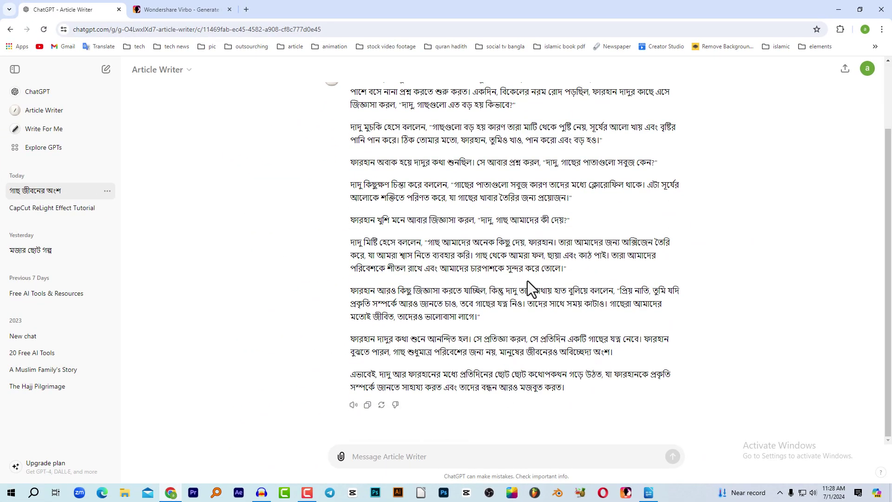
{"action": "scroll", "coordinate": [528, 281], "scroll_direction": "up", "scroll_amount": 2}
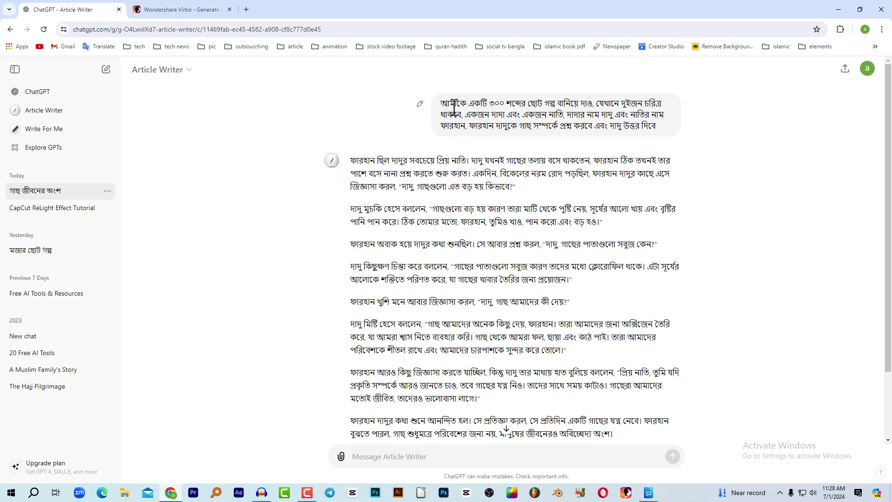
{"action": "left_click_drag", "start_coordinate": [442, 104], "coordinate": [640, 133]}
{"action": "key", "text": "ctrl+c"}
{"action": "scroll", "coordinate": [437, 418], "scroll_direction": "down", "scroll_amount": 2}
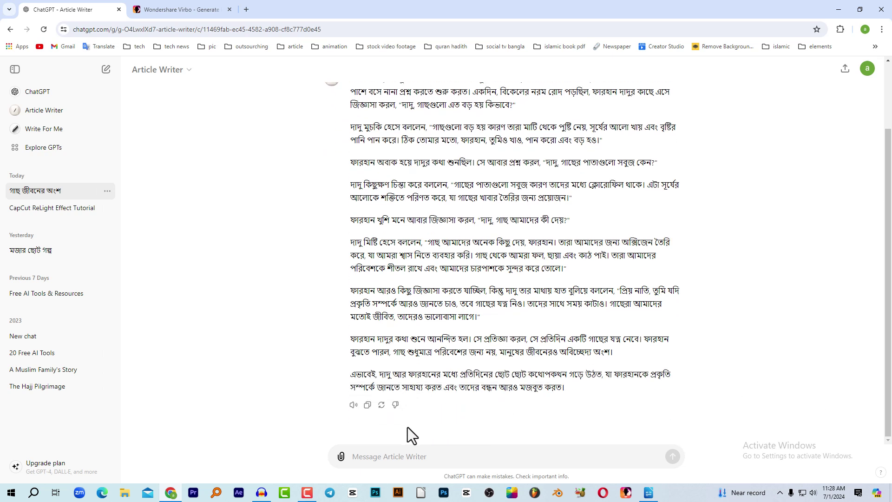
{"action": "key", "text": "ctrl+v"}
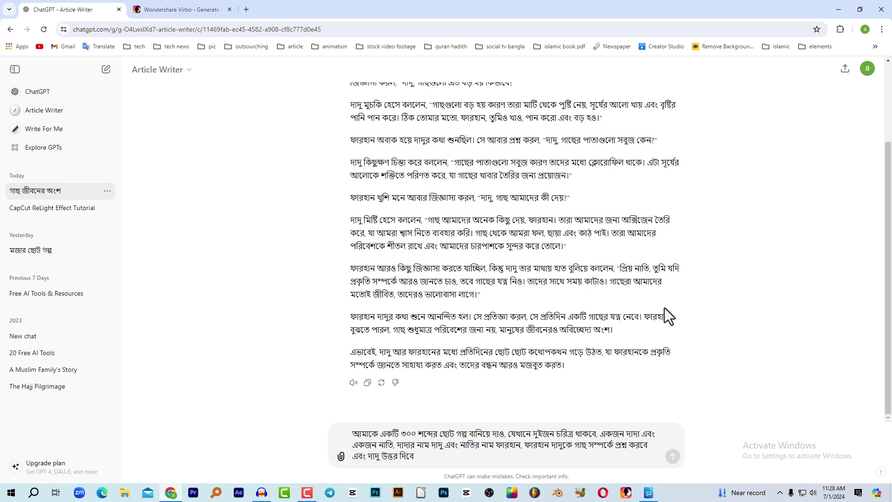
{"action": "key", "text": "Return"}
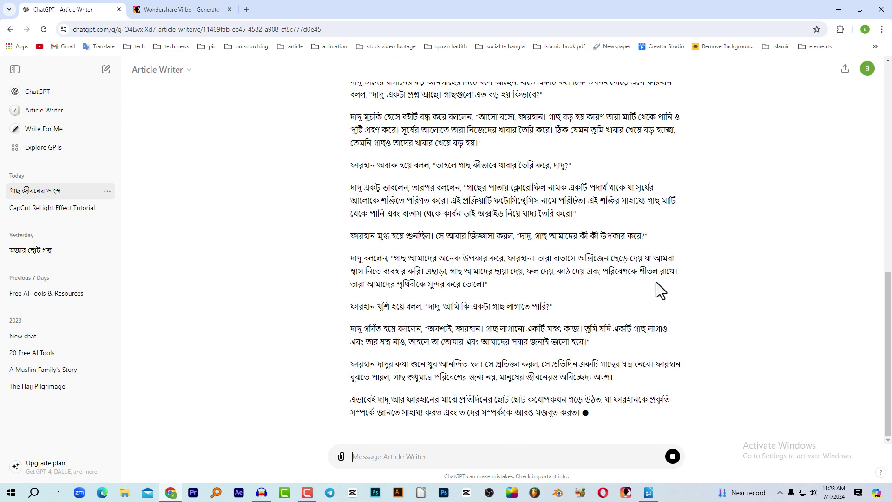
- Copy the full text of the second generated story, from its first paragraph to its last
{"action": "scroll", "coordinate": [604, 269], "scroll_direction": "up", "scroll_amount": 3}
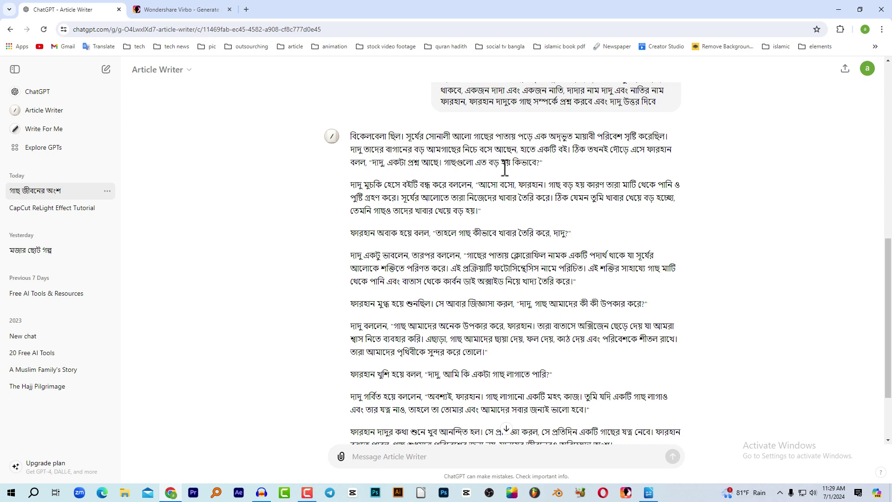
{"action": "left_click_drag", "start_coordinate": [353, 135], "coordinate": [599, 393]}
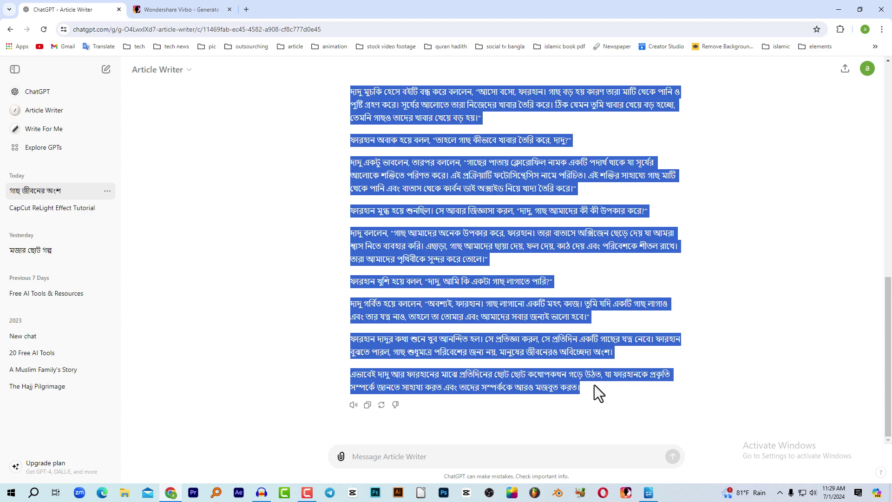
{"action": "right_click", "coordinate": [545, 321]}
{"action": "left_click", "coordinate": [557, 323]}
- Create a new text document on the desktop, paste the copied story into it, and maximize the Notepad window
{"action": "key", "text": "super+d"}
{"action": "right_click", "coordinate": [226, 144]}
{"action": "mouse_move", "coordinate": [261, 222]}
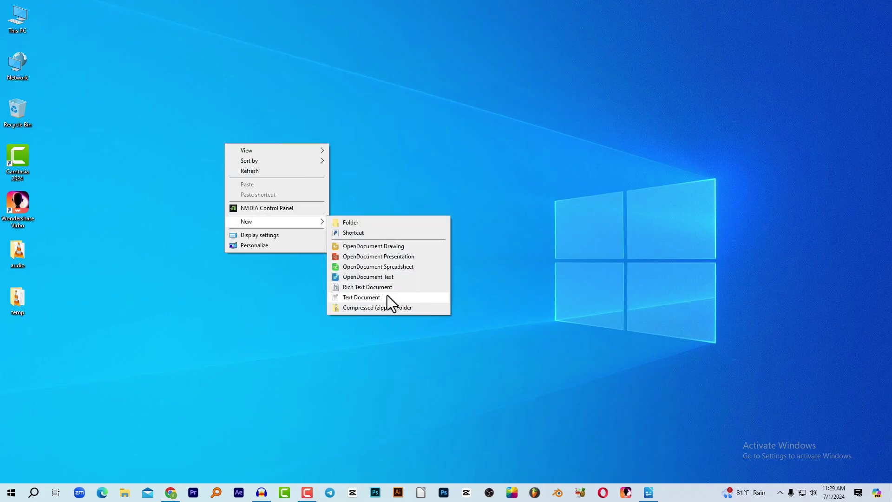
{"action": "left_click", "coordinate": [387, 296]}
{"action": "double_click", "coordinate": [227, 155]}
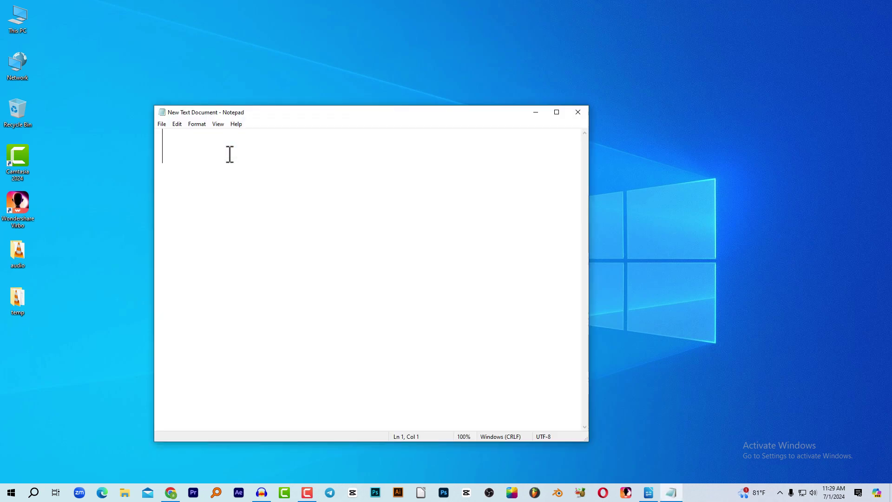
{"action": "key", "text": "ctrl+v"}
{"action": "scroll", "coordinate": [347, 175], "scroll_direction": "down", "scroll_amount": 4, "text": "ctrl"}
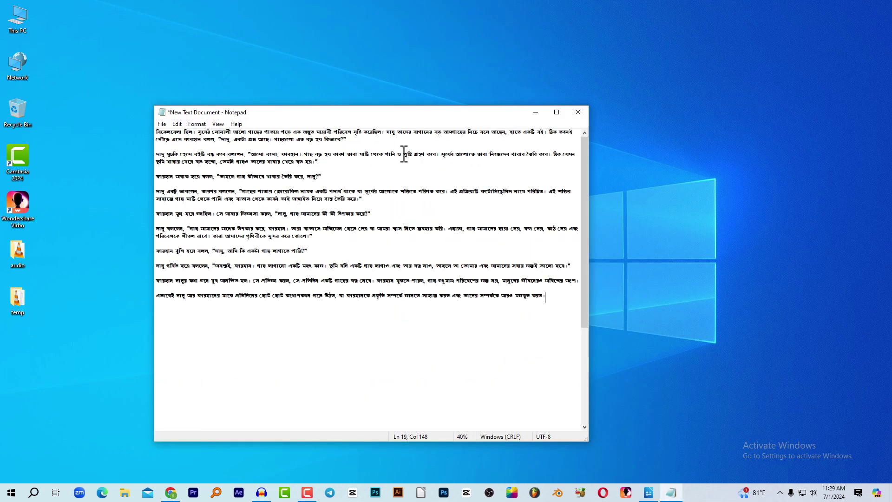
{"action": "key", "text": "super+Up"}
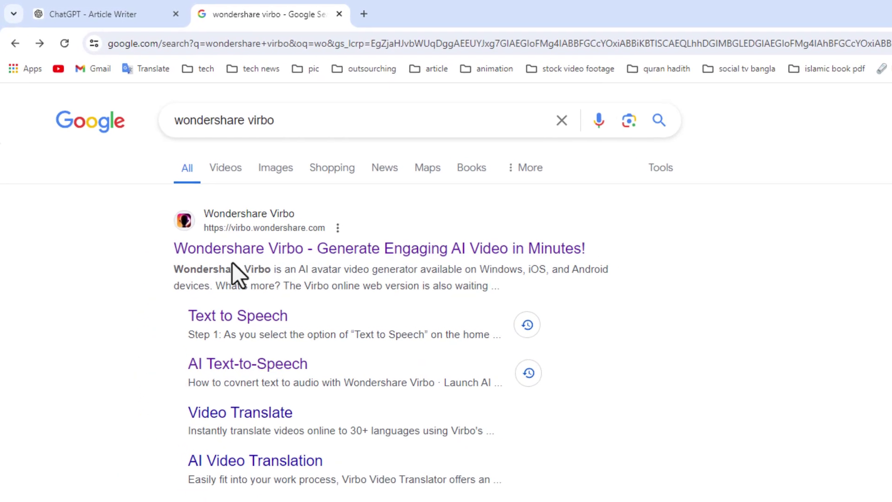
- Open the Wondershare Virbo website from the search results, then switch to the Virbo desktop app
{"action": "left_click", "coordinate": [273, 253]}
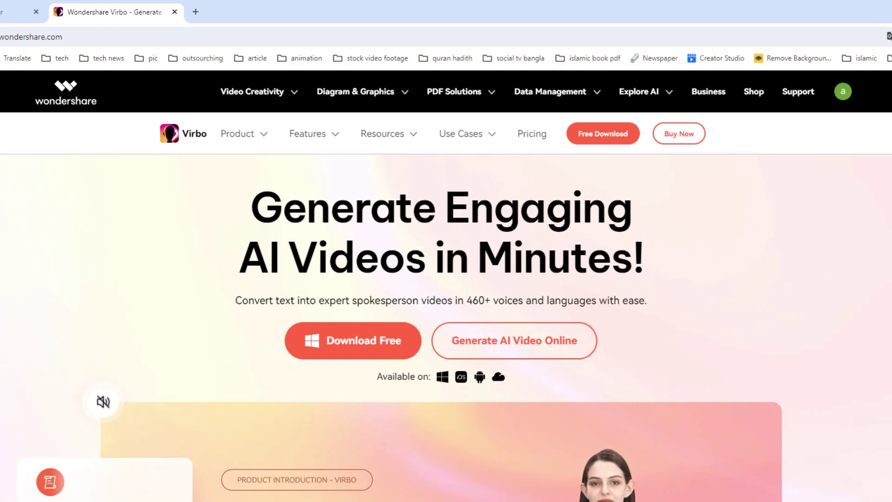
{"action": "left_click", "coordinate": [671, 492]}
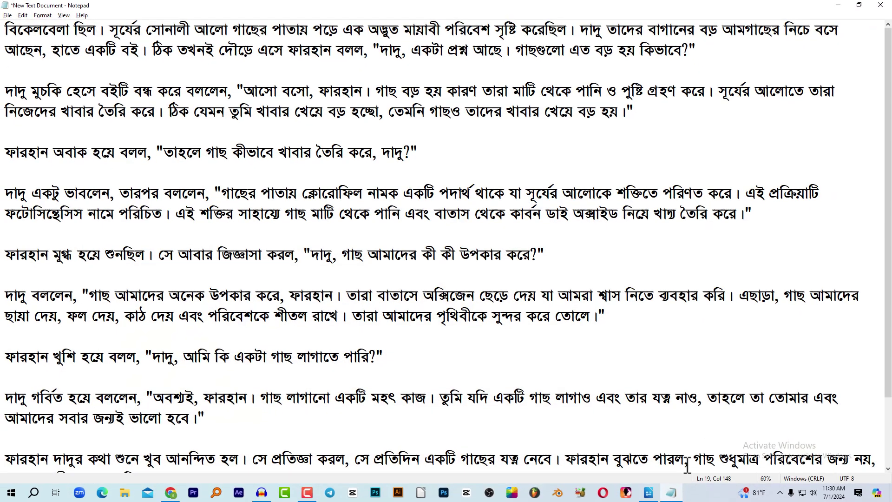
{"action": "left_click", "coordinate": [627, 494]}
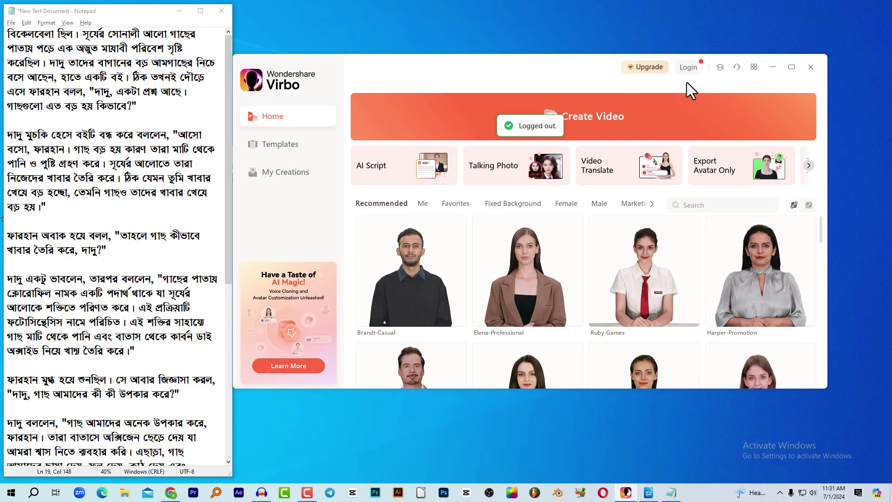
- Log in to Virbo with the existing Google account and close the browser sign-in window
{"action": "left_click", "coordinate": [690, 68]}
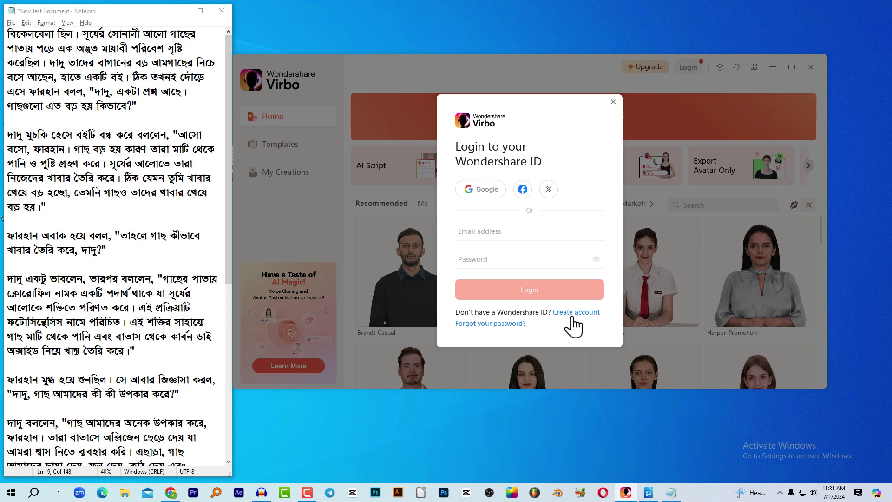
{"action": "left_click", "coordinate": [484, 191]}
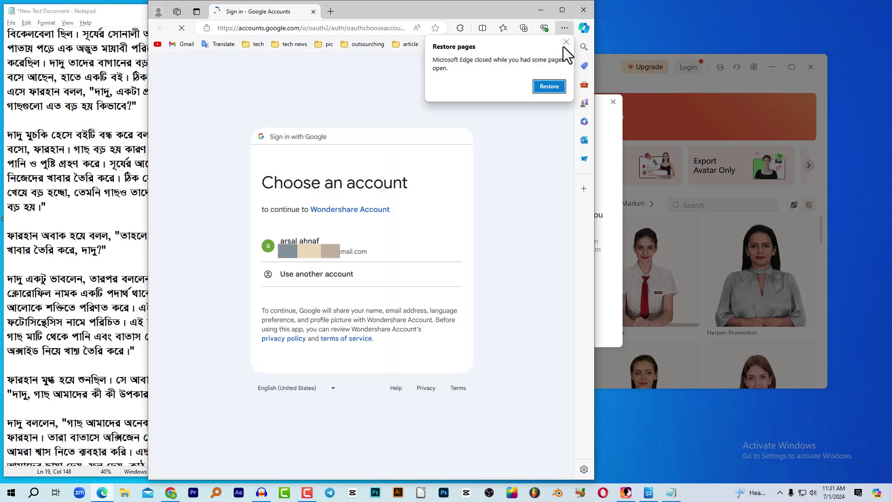
{"action": "left_click", "coordinate": [334, 260]}
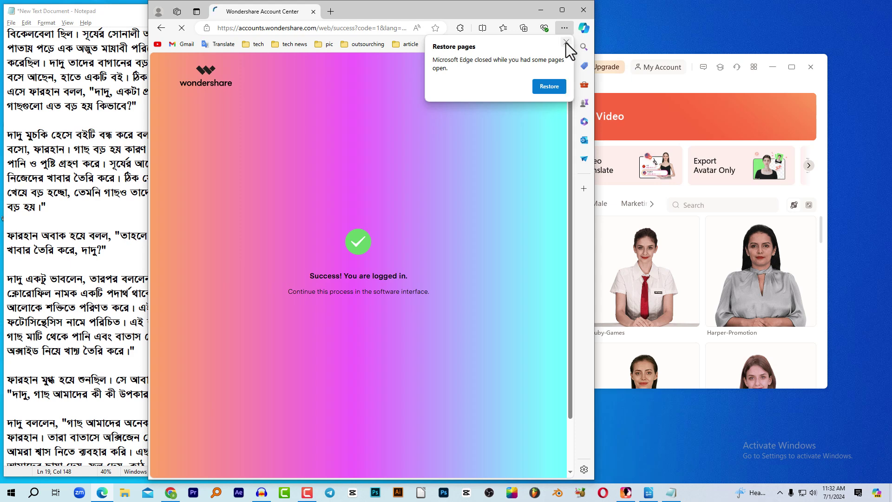
{"action": "left_click", "coordinate": [566, 43]}
{"action": "left_click", "coordinate": [581, 15]}
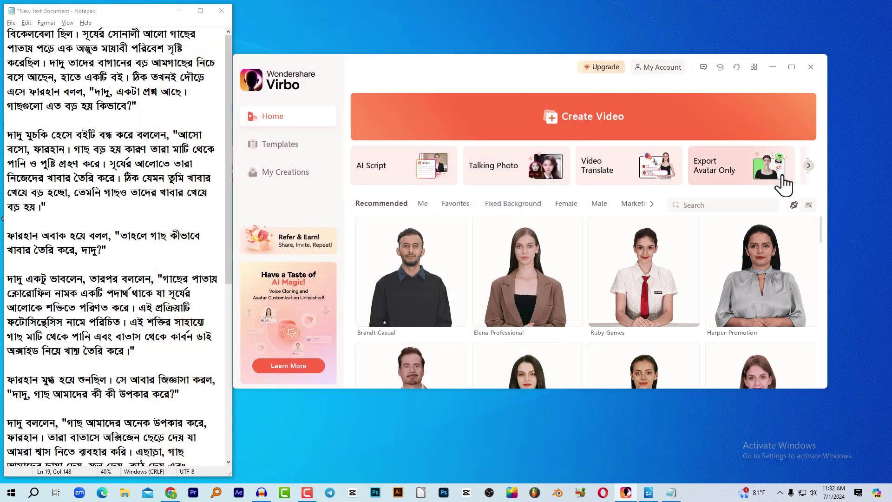
- Open Virbo's Text-to-Speech tool and filter the voice list by the Bengali language
{"action": "left_click", "coordinate": [809, 167]}
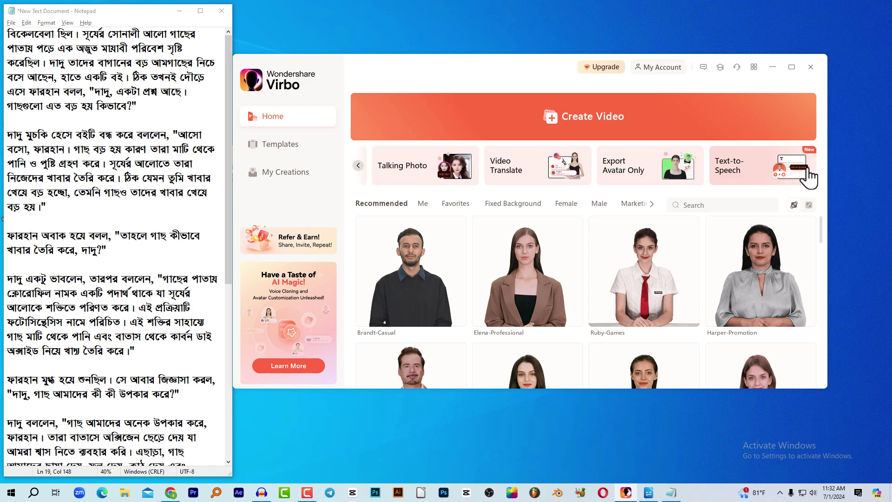
{"action": "left_click", "coordinate": [735, 173]}
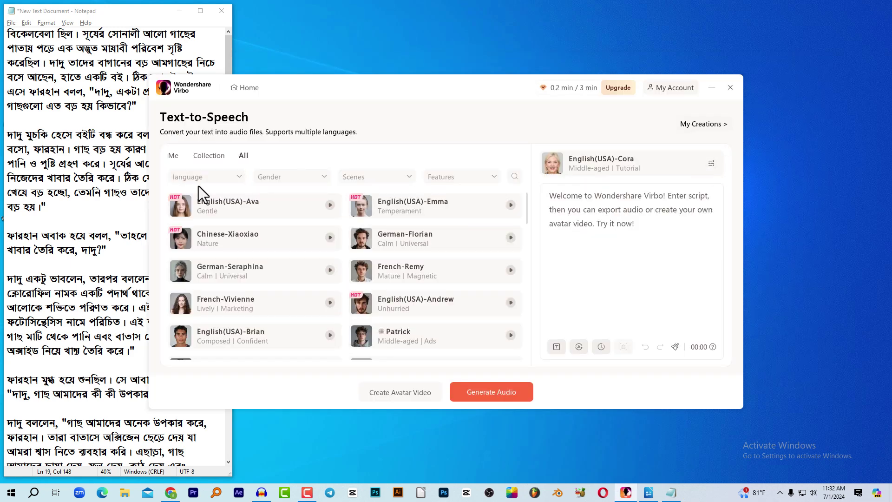
{"action": "left_click", "coordinate": [206, 177]}
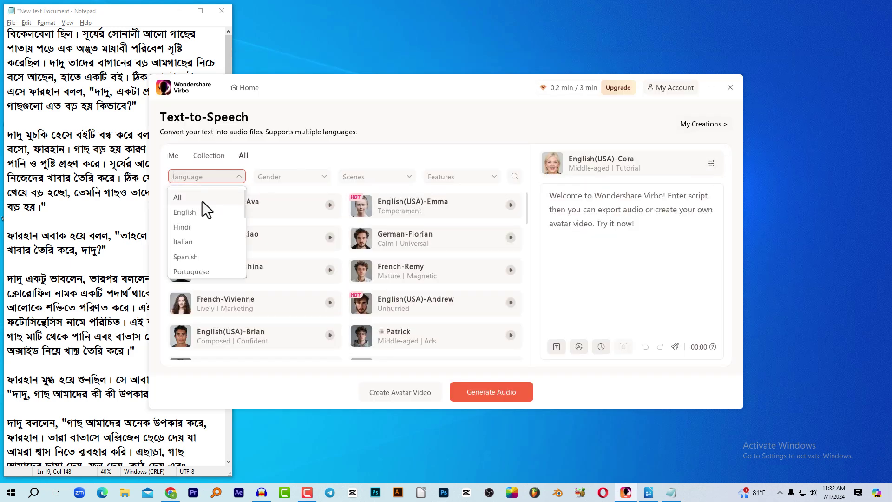
{"action": "scroll", "coordinate": [199, 228], "scroll_direction": "down", "scroll_amount": 2}
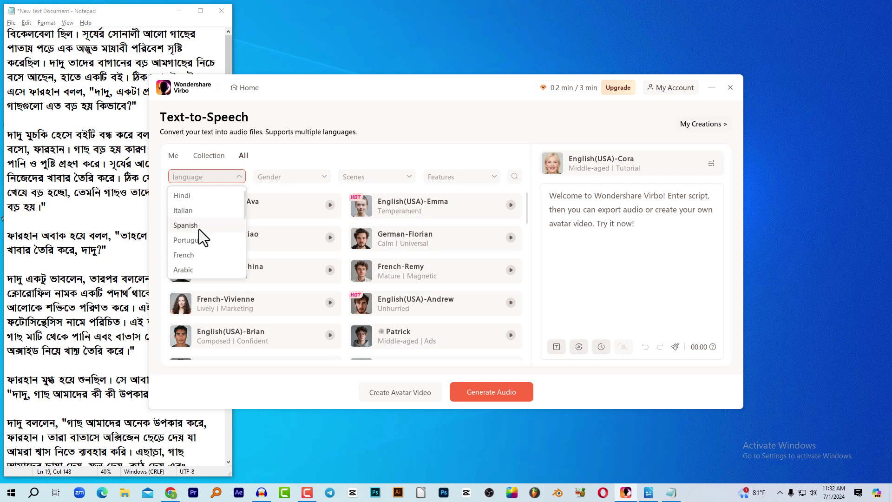
{"action": "scroll", "coordinate": [199, 230], "scroll_direction": "down", "scroll_amount": 4}
{"action": "left_click", "coordinate": [198, 234]}
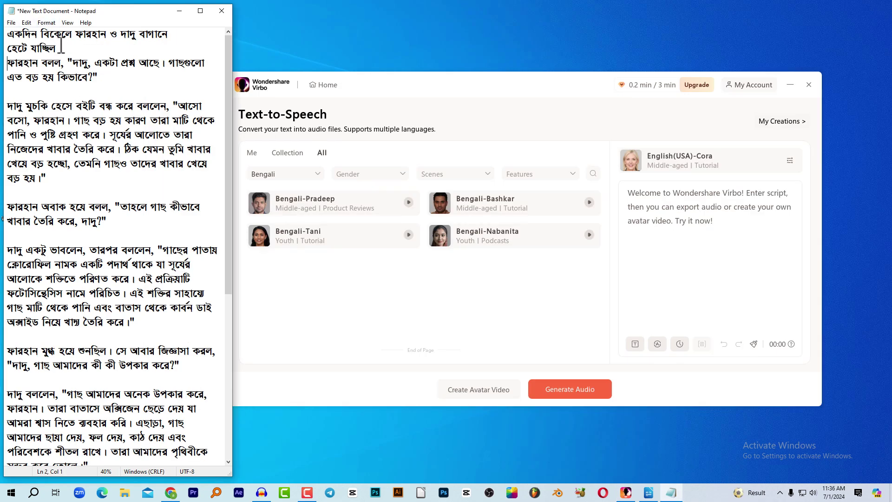
- Copy the story's opening narration sentence from the Notepad document
{"action": "left_click_drag", "start_coordinate": [62, 48], "coordinate": [7, 34]}
{"action": "right_click", "coordinate": [52, 46]}
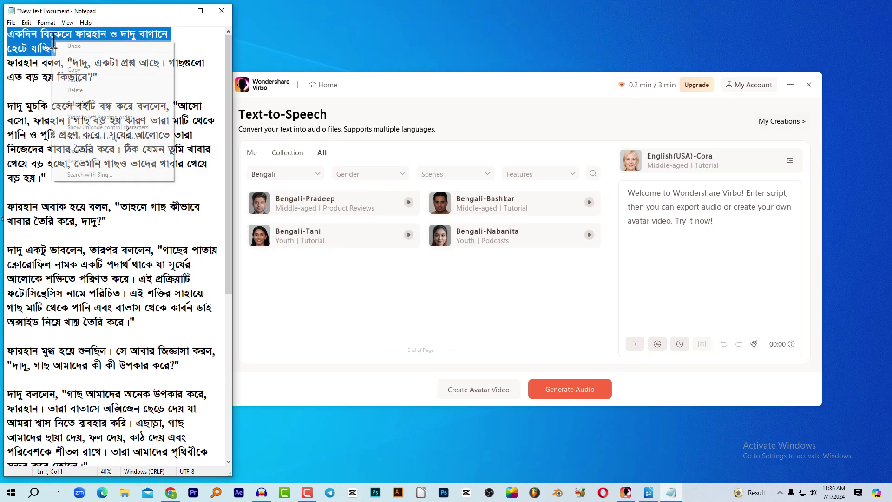
{"action": "left_click", "coordinate": [85, 68]}
- Preview the Bengali voices in Virbo and select Bengali-Pradeep for the voiceover
{"action": "left_click", "coordinate": [363, 287]}
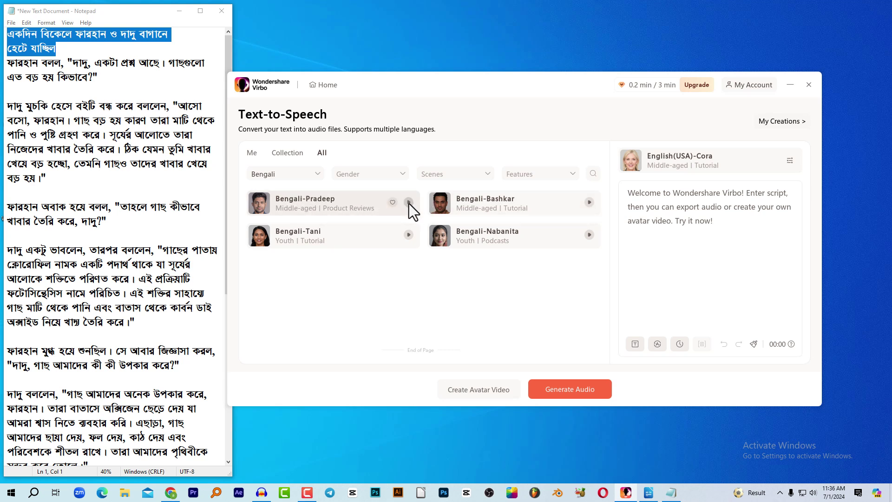
{"action": "left_click", "coordinate": [590, 203]}
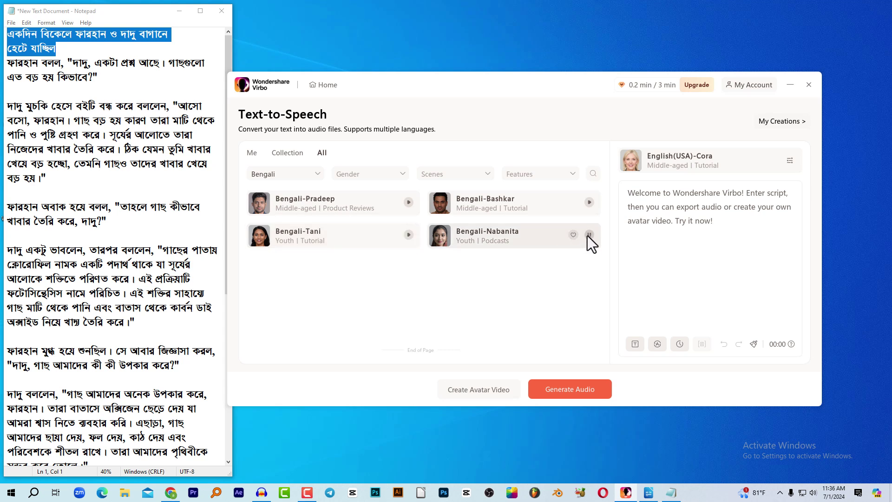
{"action": "left_click", "coordinate": [316, 237]}
{"action": "left_click", "coordinate": [299, 204]}
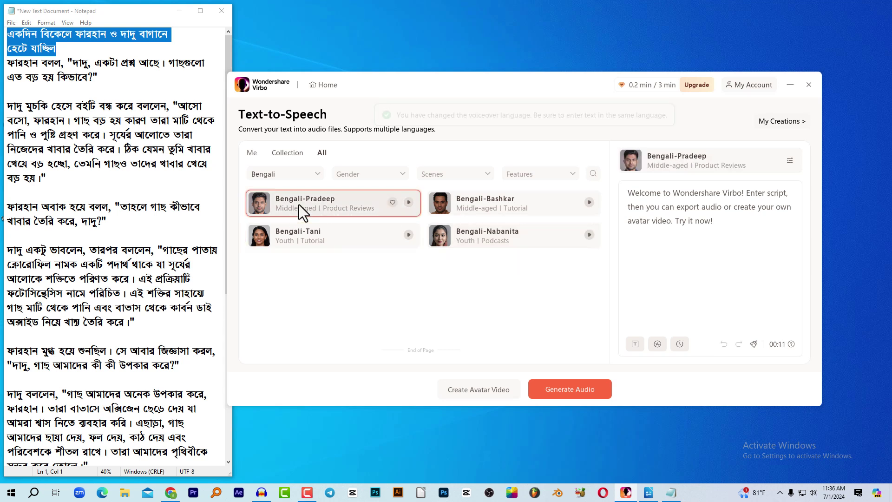
- Replace the sample voiceover script with the story's opening sentence from Notepad and generate its audio
{"action": "left_click", "coordinate": [723, 227]}
{"action": "right_click", "coordinate": [652, 213]}
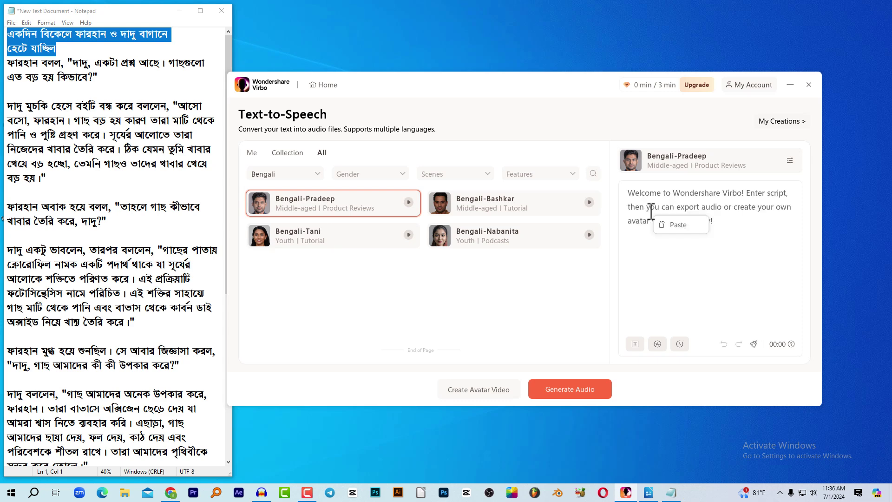
{"action": "right_click", "coordinate": [62, 36]}
{"action": "left_click", "coordinate": [86, 67]}
{"action": "left_click", "coordinate": [677, 229]}
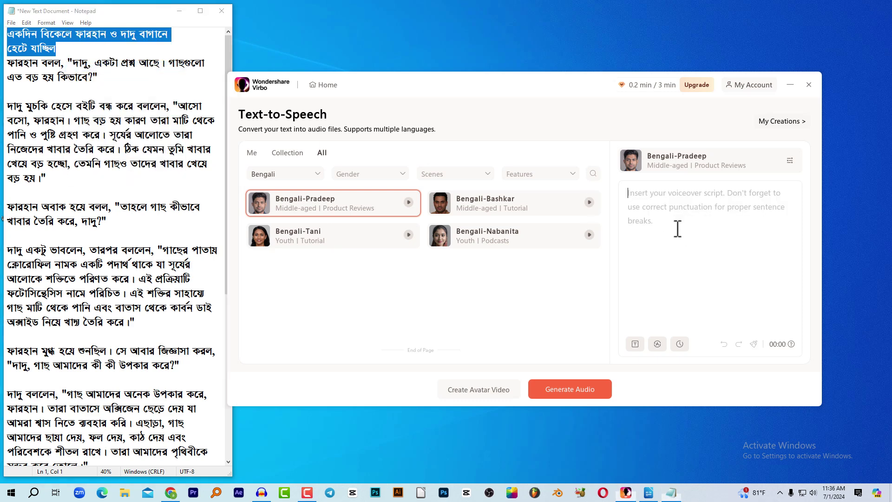
{"action": "key", "text": "ctrl+v"}
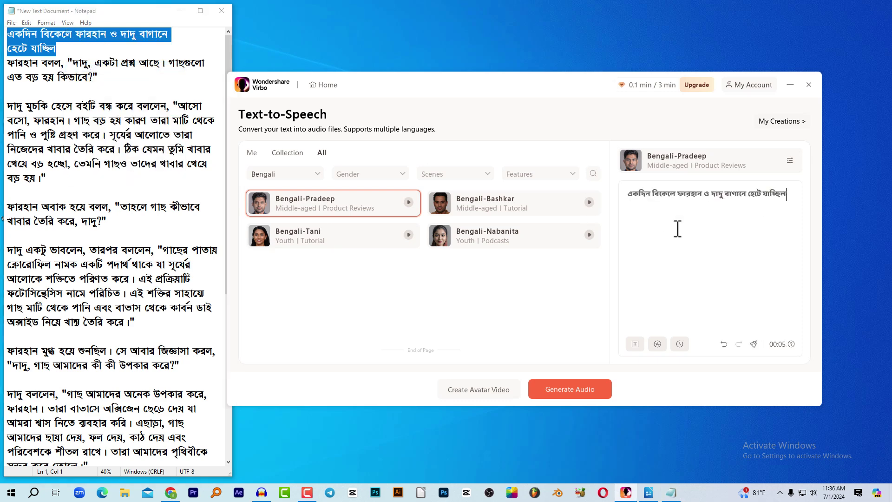
{"action": "left_click", "coordinate": [561, 389]}
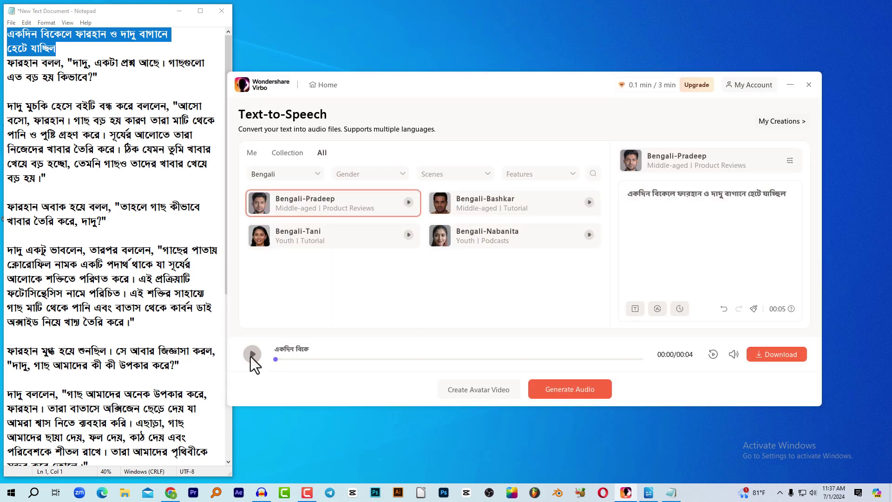
- Play the generated narration, start its download, and create and open a new folder named "story" on the Desktop
{"action": "left_click", "coordinate": [252, 355]}
{"action": "left_click", "coordinate": [777, 358]}
{"action": "left_click", "coordinate": [257, 140]}
{"action": "right_click", "coordinate": [457, 194]}
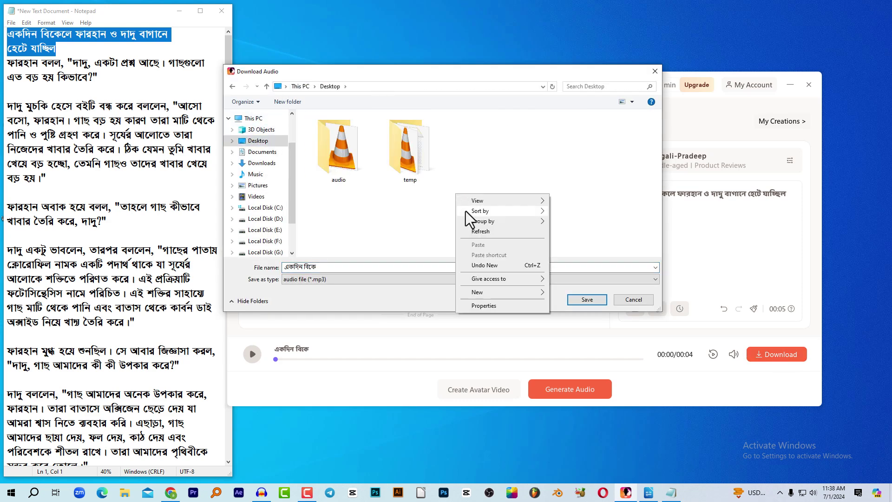
{"action": "mouse_move", "coordinate": [491, 292]}
{"action": "left_click", "coordinate": [563, 293]}
{"action": "type", "text": "story"}
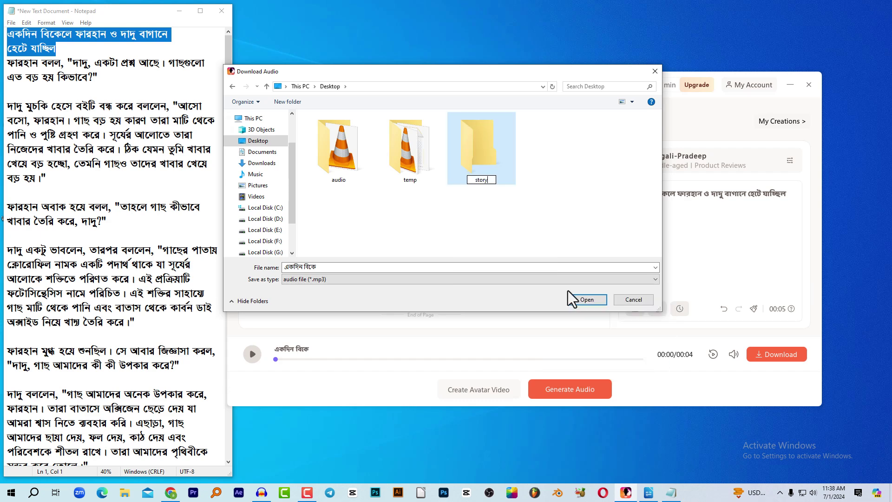
{"action": "key", "text": "Return"}
{"action": "key", "text": "Return"}
- Save the narration audio in the story folder as "dialogue 01"
{"action": "left_click", "coordinate": [329, 268]}
{"action": "key", "text": "ctrl+a"}
{"action": "type", "text": "dialogue "}
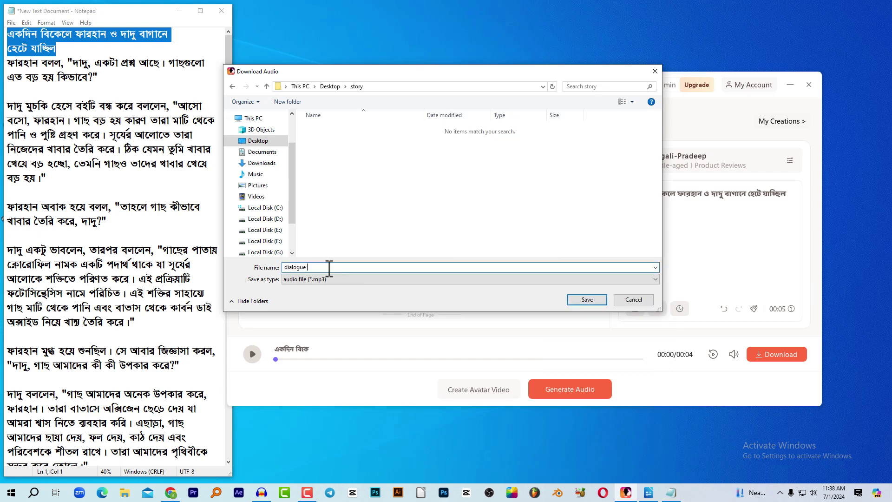
{"action": "type", "text": "01"}
{"action": "left_click", "coordinate": [584, 299]}
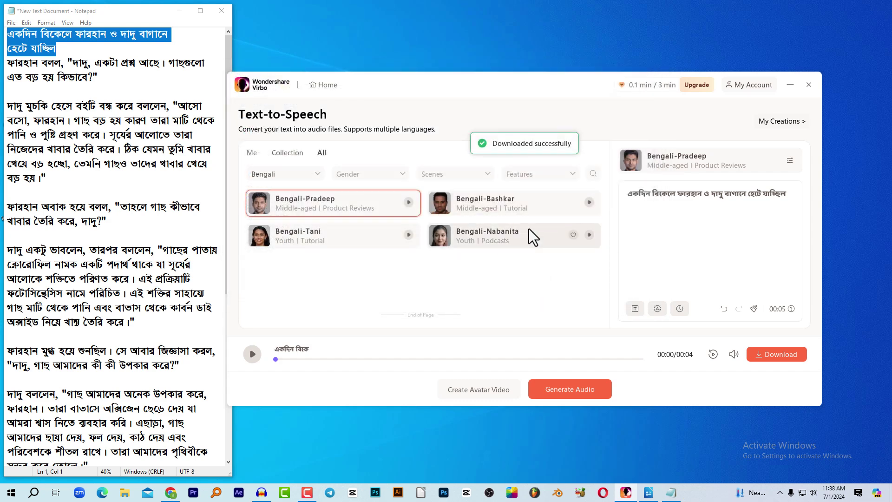
- Copy the grandson's first question about how trees grow from Notepad and replace the Virbo voiceover script with it
{"action": "left_click", "coordinate": [134, 76]}
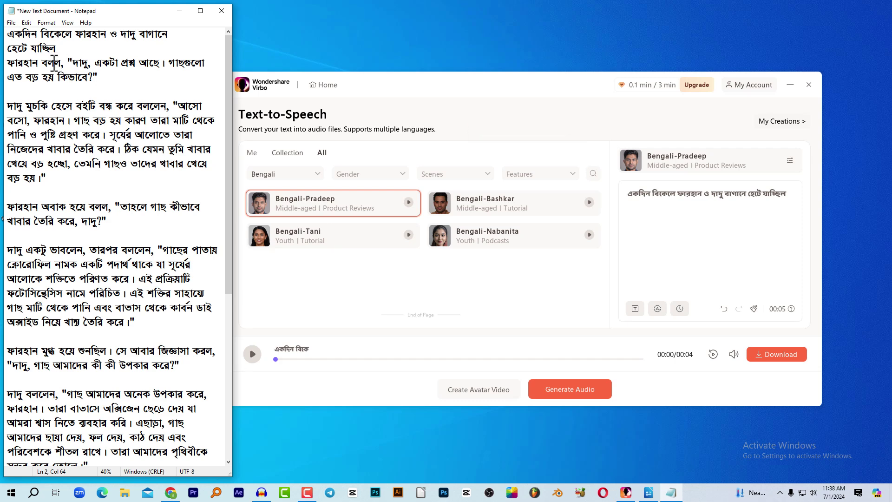
{"action": "left_click_drag", "start_coordinate": [73, 62], "coordinate": [93, 77]}
{"action": "right_click", "coordinate": [93, 78]}
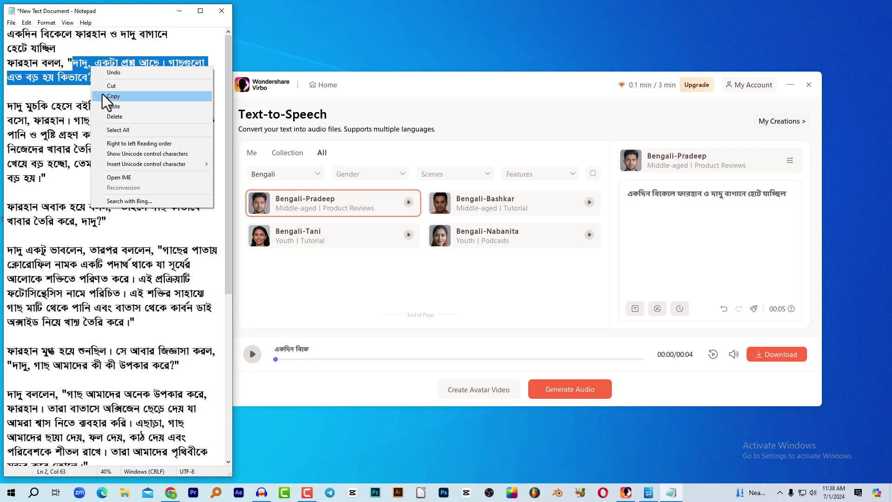
{"action": "left_click", "coordinate": [103, 93]}
{"action": "left_click", "coordinate": [651, 220]}
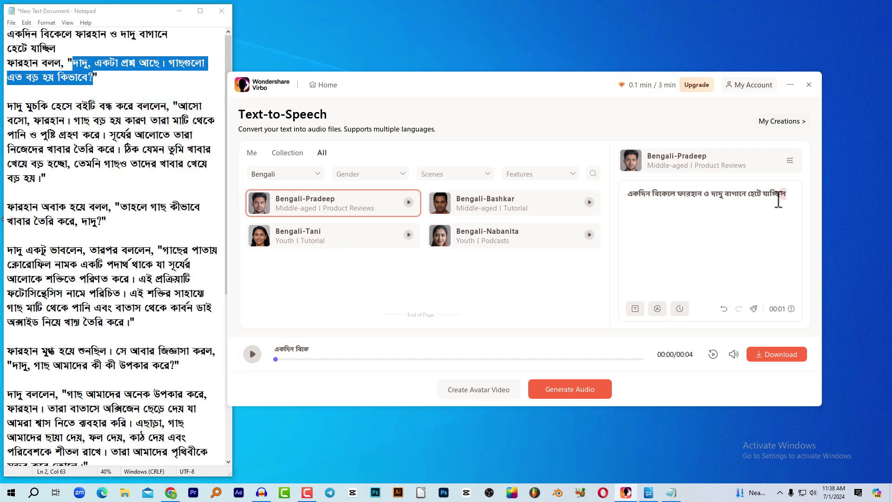
{"action": "key", "text": "ctrl+a"}
{"action": "key", "text": "ctrl+v"}
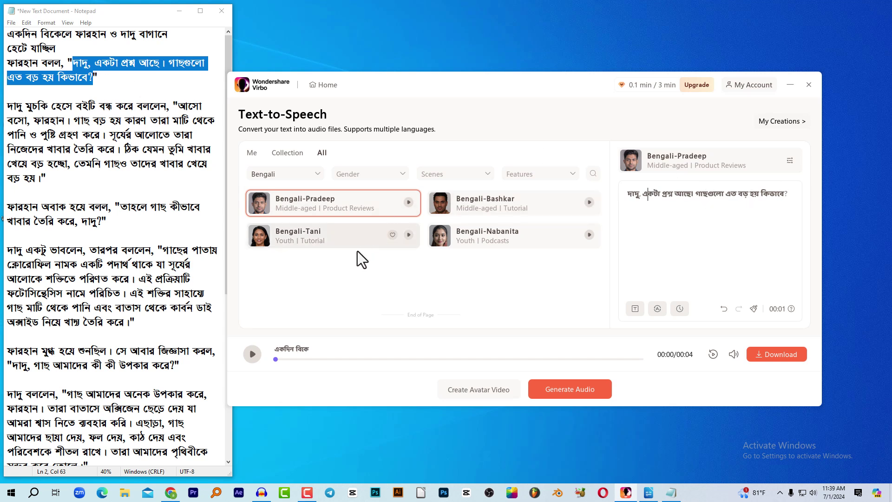
- Select and preview the Bengali-Tani voice and generate the audio for the question
{"action": "left_click", "coordinate": [337, 239]}
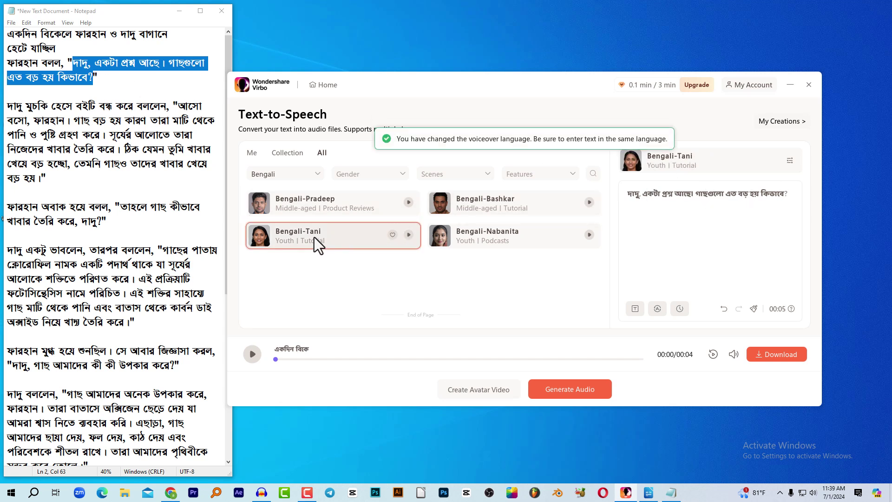
{"action": "left_click", "coordinate": [408, 235]}
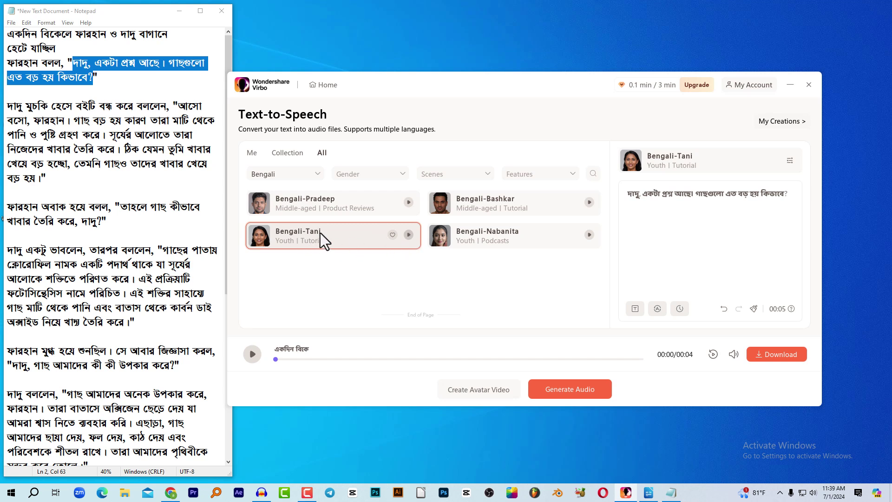
{"action": "left_click", "coordinate": [565, 394]}
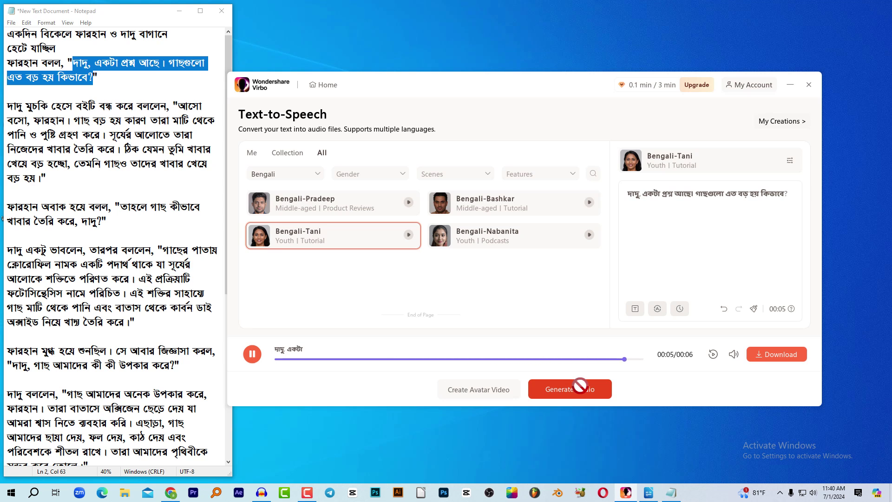
- Download the question's audio into the story folder as "farhan 01"
{"action": "left_click", "coordinate": [772, 359]}
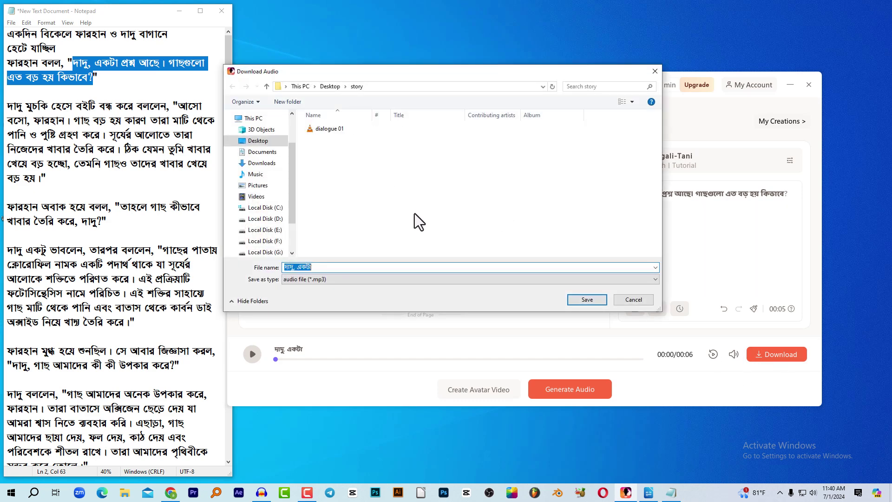
{"action": "type", "text": "farhan 01"}
{"action": "left_click", "coordinate": [576, 299]}
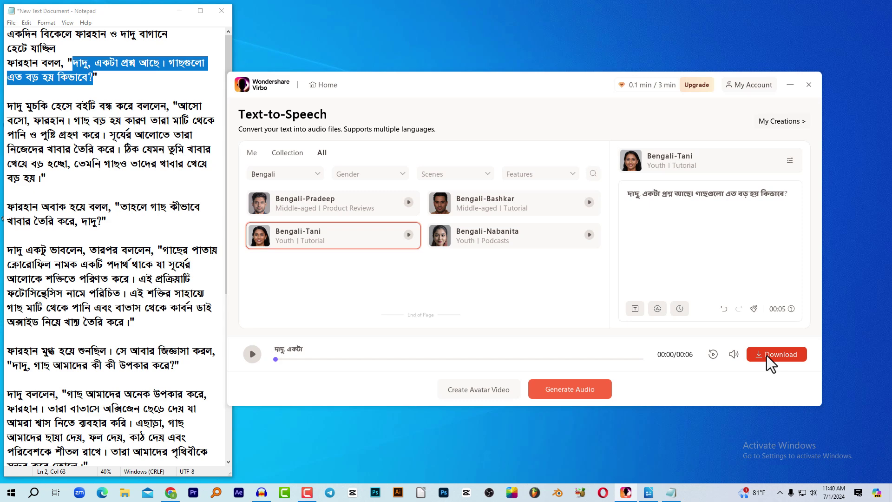
{"action": "left_click", "coordinate": [654, 88]}
{"action": "left_click", "coordinate": [624, 169]}
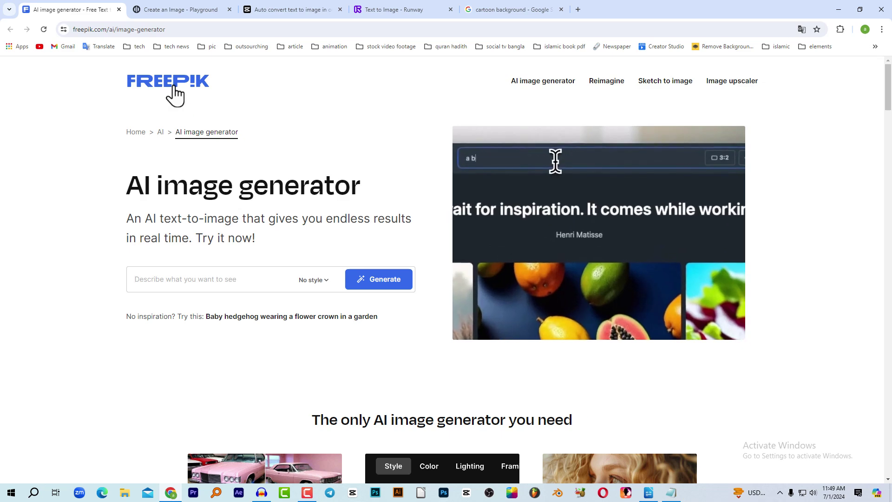
- Look over the text-to-image generators of Playground, CapCut and Runway in the browser
{"action": "left_click", "coordinate": [179, 9]}
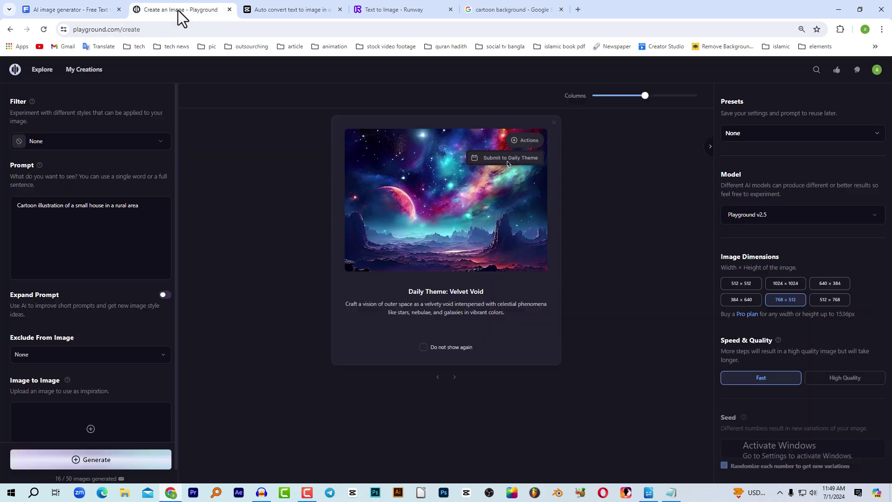
{"action": "left_click", "coordinate": [279, 10]}
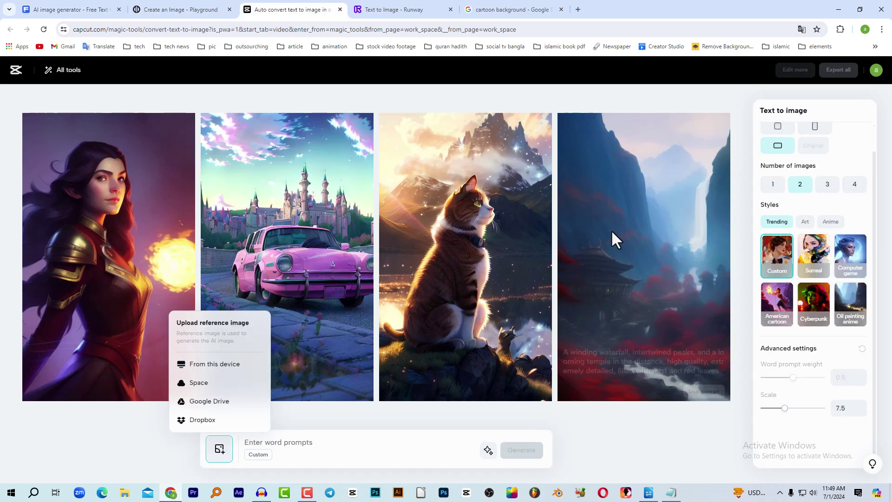
{"action": "left_click", "coordinate": [411, 12]}
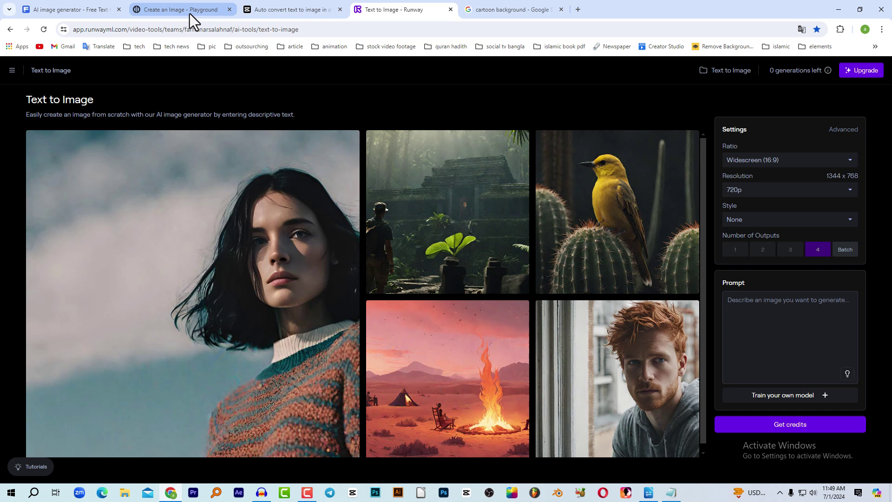
- Generate four 16:9 Widescreen Cartoon-style images in Freepik from the prompt "Cartoon illustration nature outdoor scene"
{"action": "key", "text": "ctrl+1"}
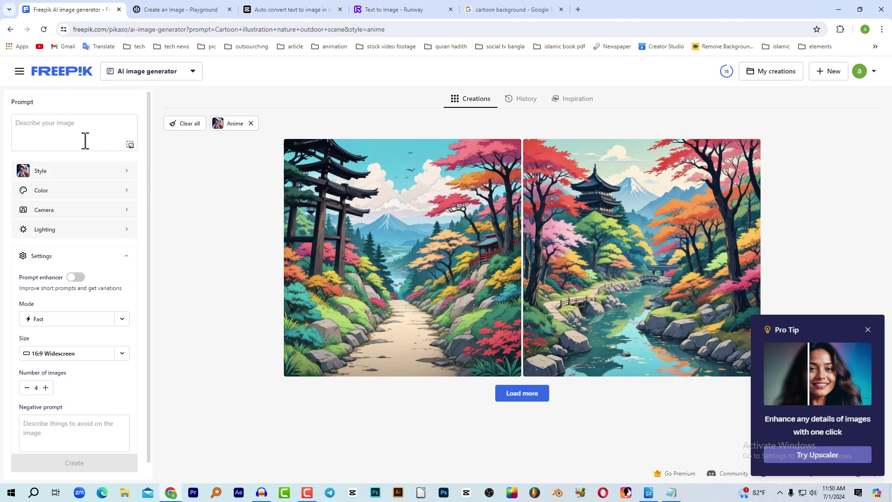
{"action": "left_click", "coordinate": [50, 133]}
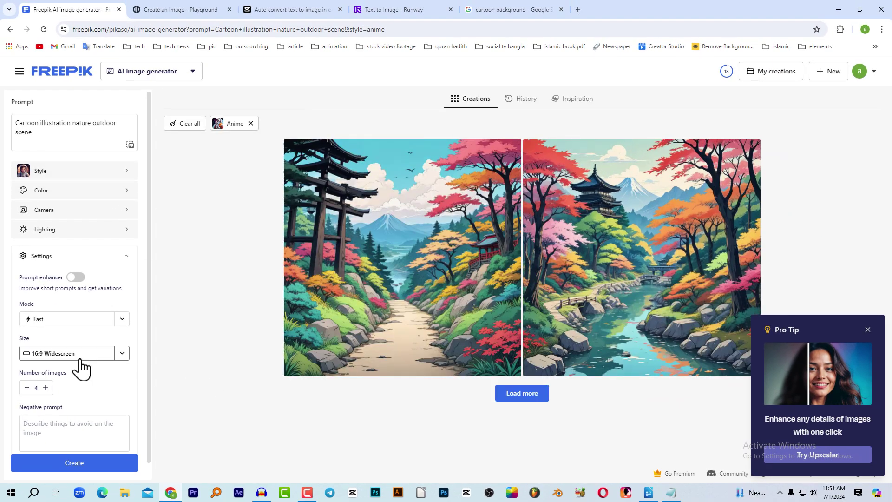
{"action": "left_click", "coordinate": [80, 359]}
{"action": "left_click", "coordinate": [54, 372]}
{"action": "left_click", "coordinate": [64, 356]}
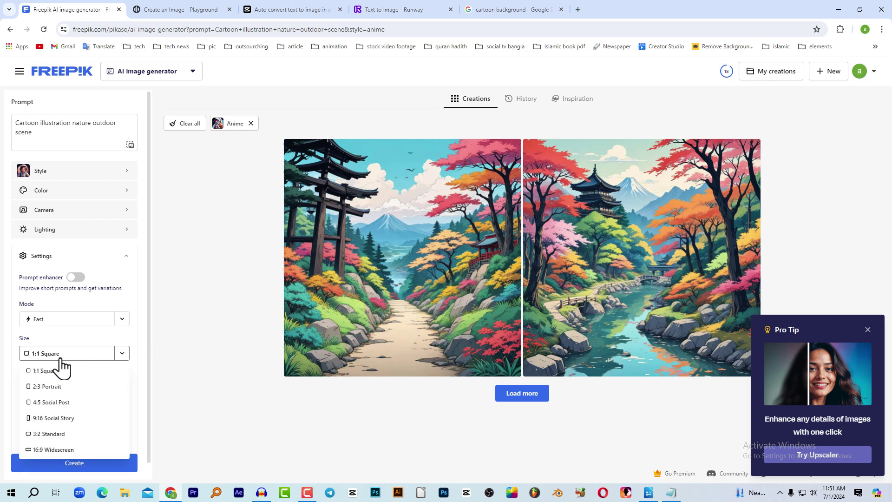
{"action": "left_click", "coordinate": [51, 450]}
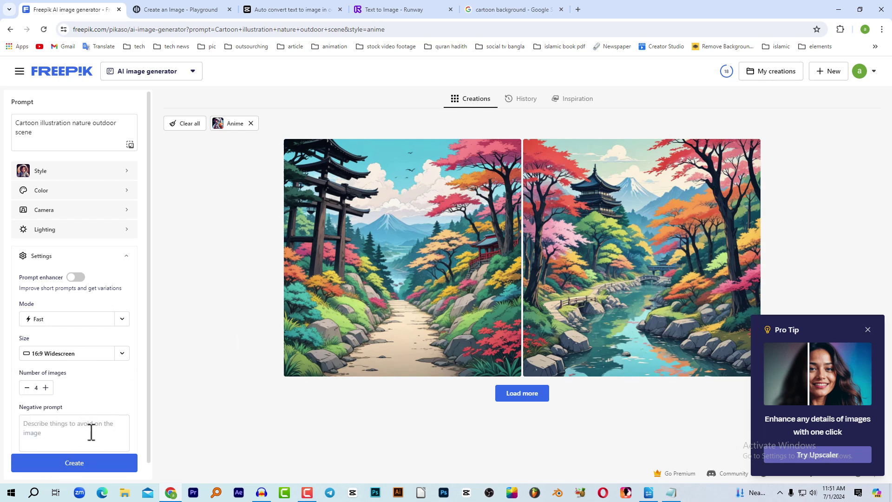
{"action": "left_click", "coordinate": [100, 463]}
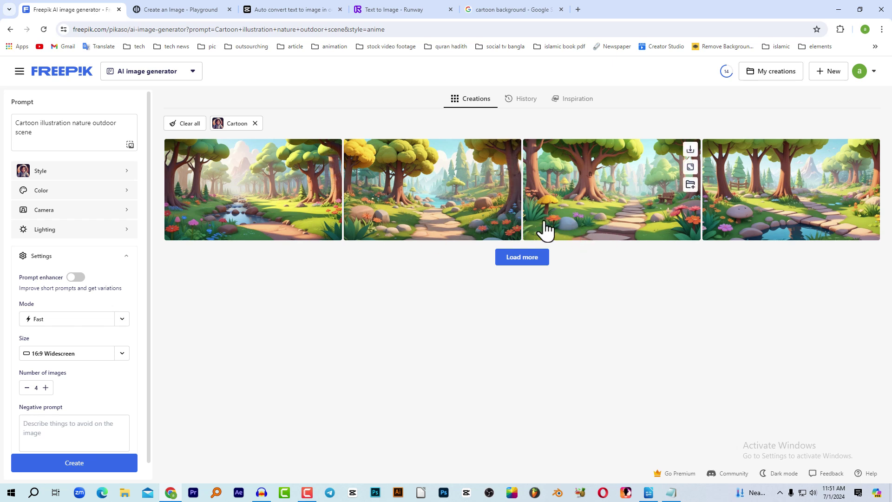
- Enter the prompt "Cartoon illustration nature outdoor scene" in CapCut's text-to-image generator
{"action": "left_click", "coordinate": [183, 13]}
{"action": "left_click", "coordinate": [285, 10]}
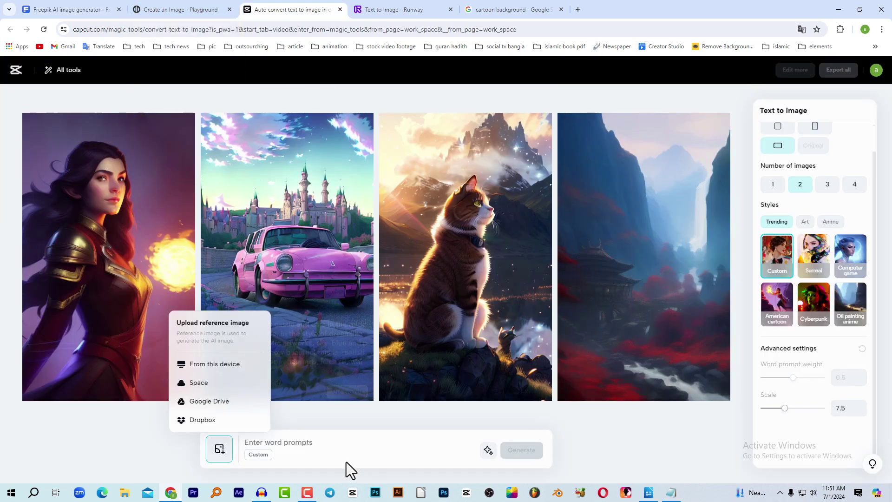
{"action": "left_click", "coordinate": [291, 444]}
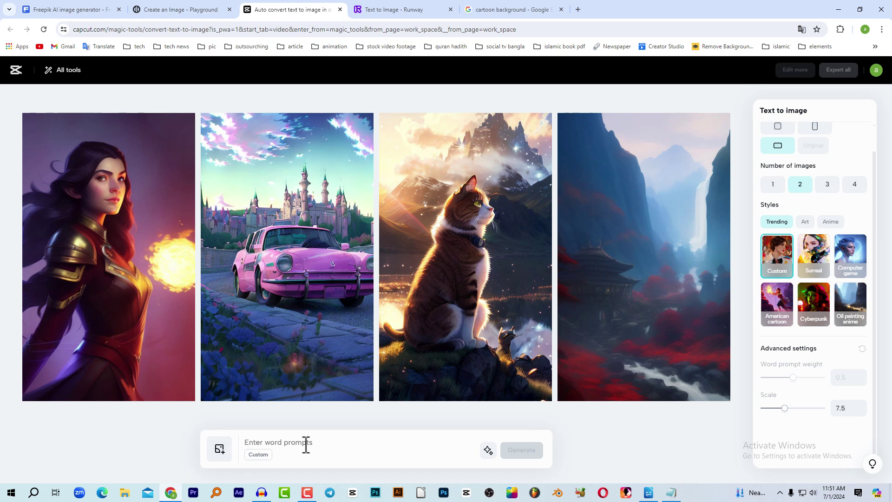
{"action": "type", "text": "Cartoon illustration nature outdoor scene"}
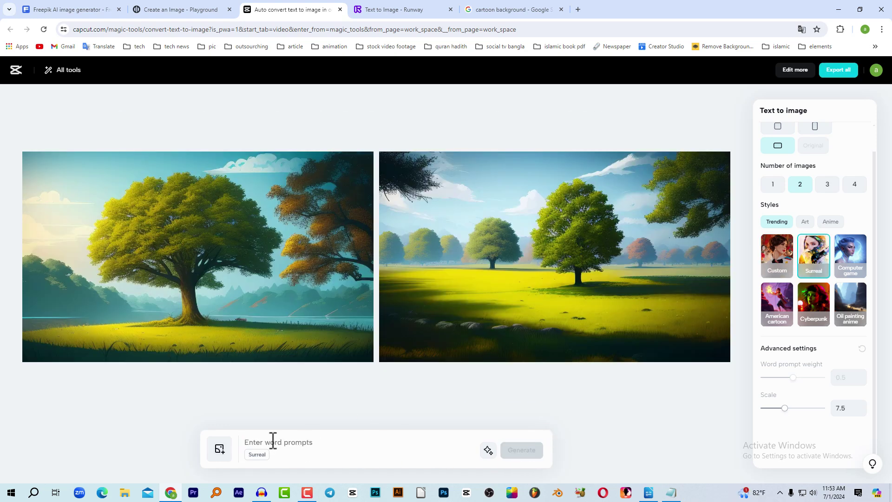
- Generate Surreal-style images in CapCut from the prompt "garden background" and download the one with the wooden fence
{"action": "type", "text": "garden background"}
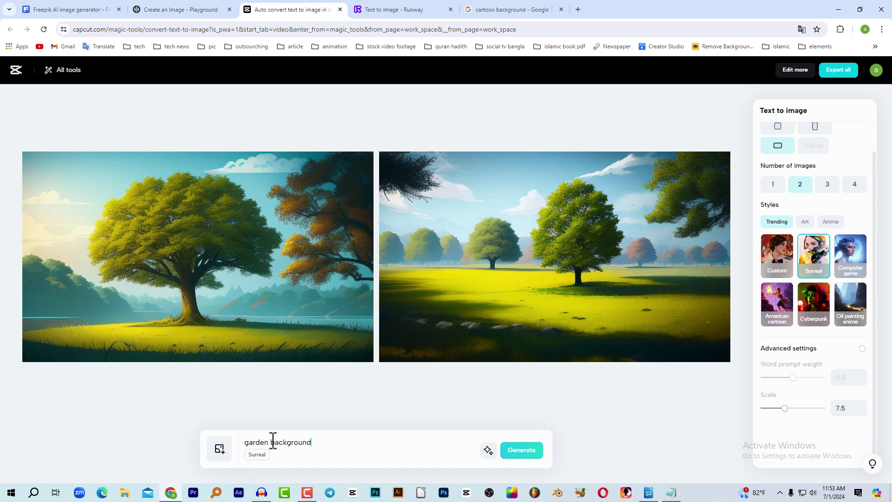
{"action": "left_click", "coordinate": [534, 451]}
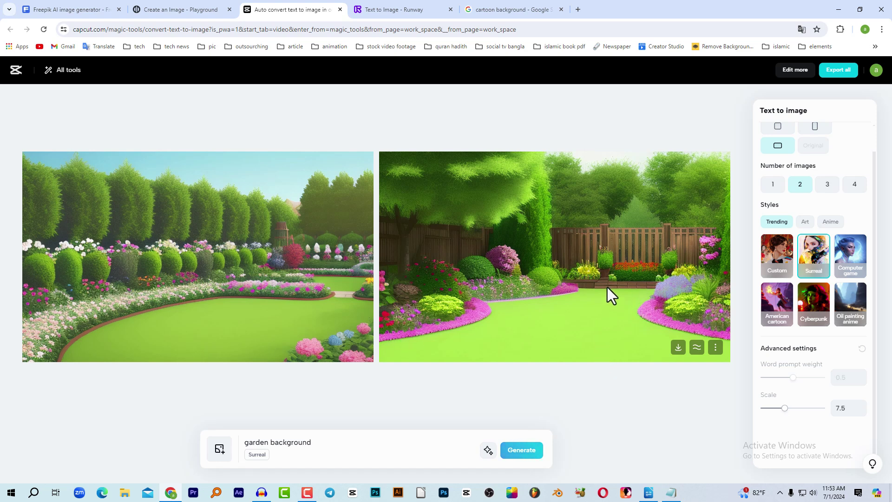
{"action": "left_click", "coordinate": [677, 349]}
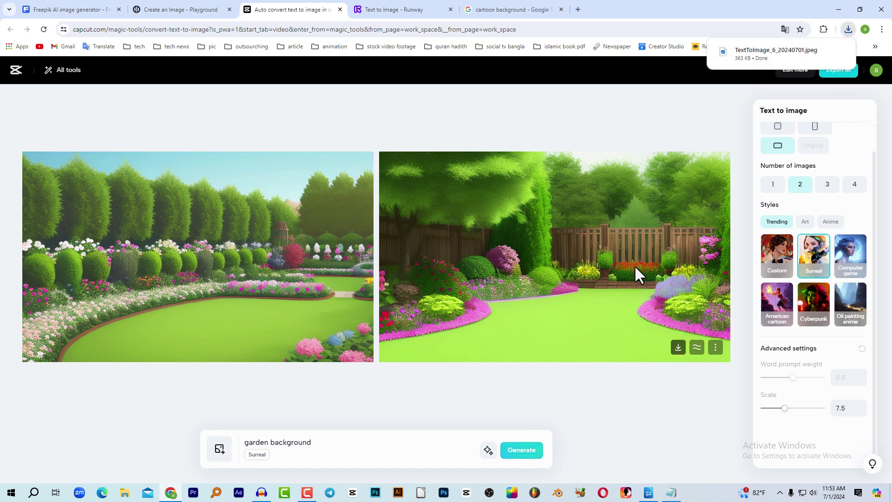
- Return to Freepik and download the second and third generated forest images
{"action": "left_click", "coordinate": [76, 7]}
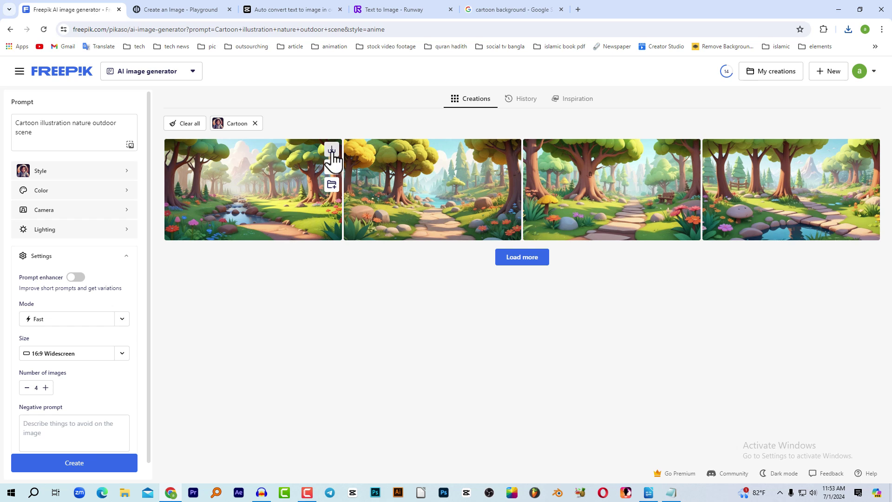
{"action": "left_click", "coordinate": [511, 149]}
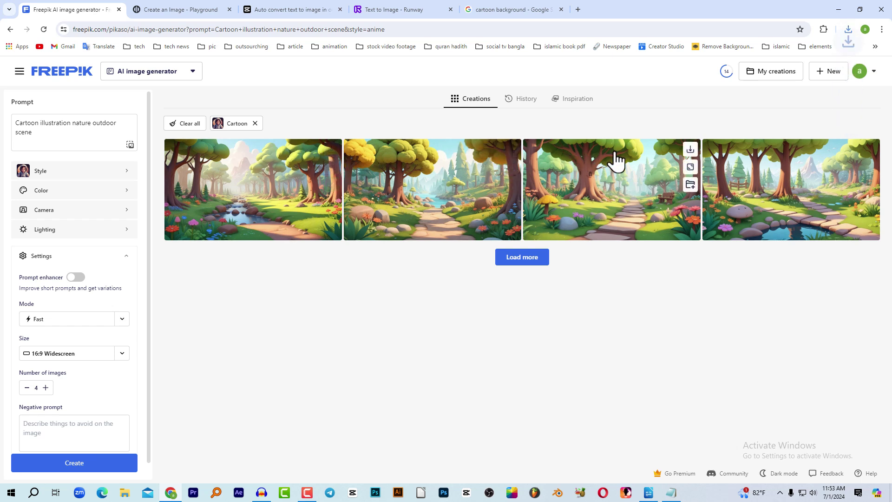
{"action": "left_click", "coordinate": [691, 149]}
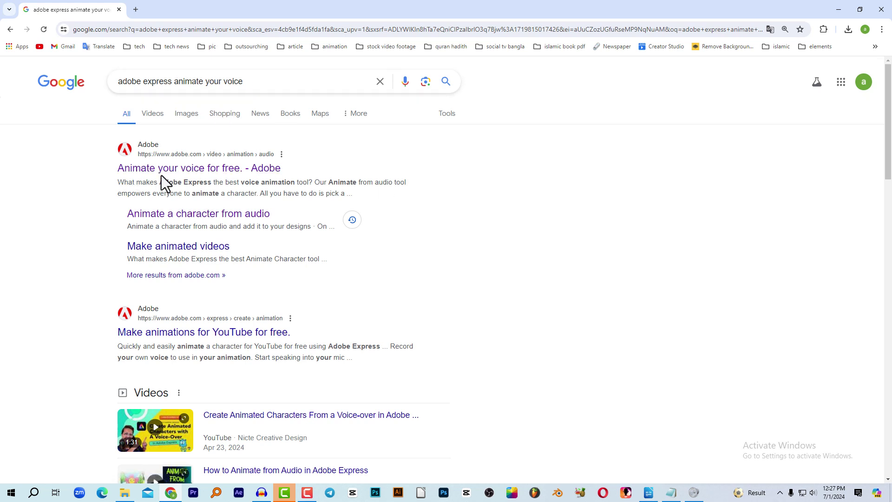
- Open Adobe Express's Animate from audio tool from the Google results and browse its full character list
{"action": "left_click", "coordinate": [204, 170]}
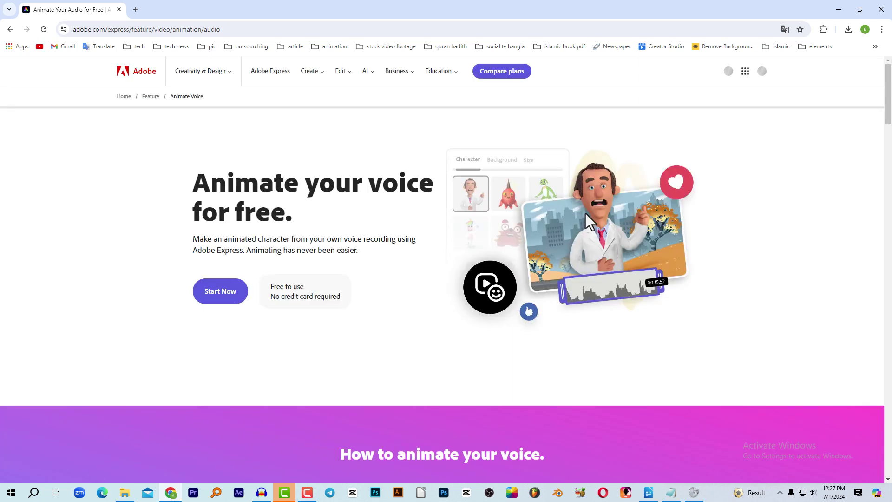
{"action": "left_click", "coordinate": [222, 297]}
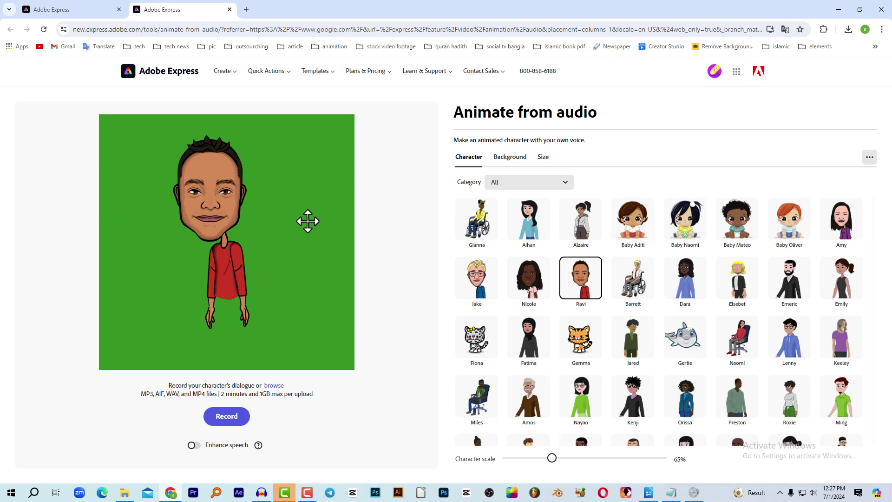
{"action": "scroll", "coordinate": [663, 249], "scroll_direction": "down", "scroll_amount": 15}
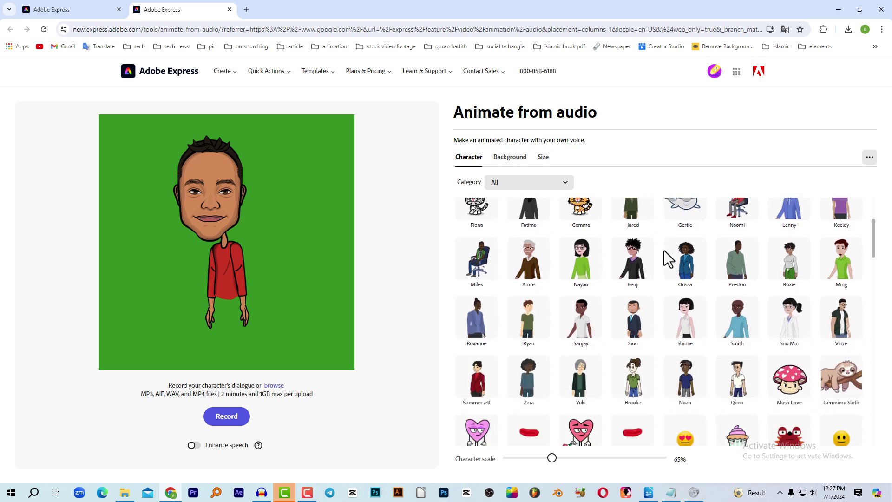
{"action": "scroll", "coordinate": [659, 255], "scroll_direction": "down", "scroll_amount": 15}
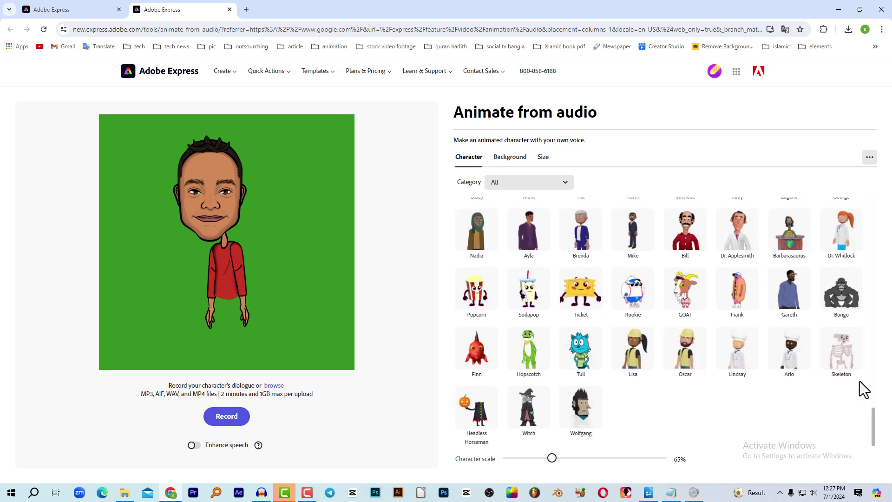
- Choose Ricky, the boy in the red number 1 shirt, as the character to animate
{"action": "left_click_drag", "start_coordinate": [874, 427], "coordinate": [855, 272]}
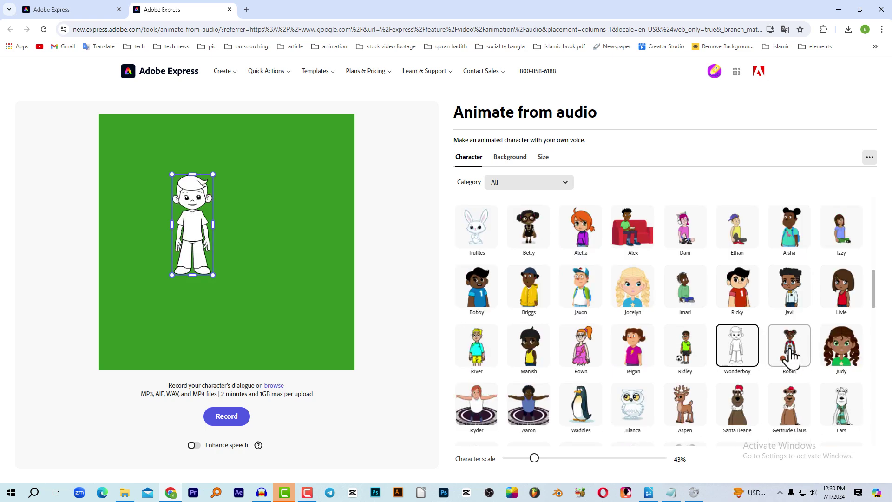
{"action": "left_click", "coordinate": [792, 356]}
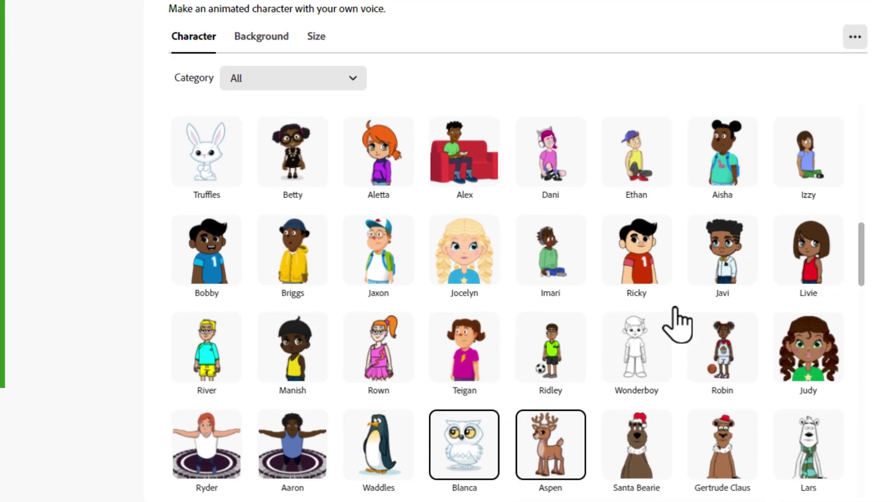
{"action": "left_click", "coordinate": [637, 251]}
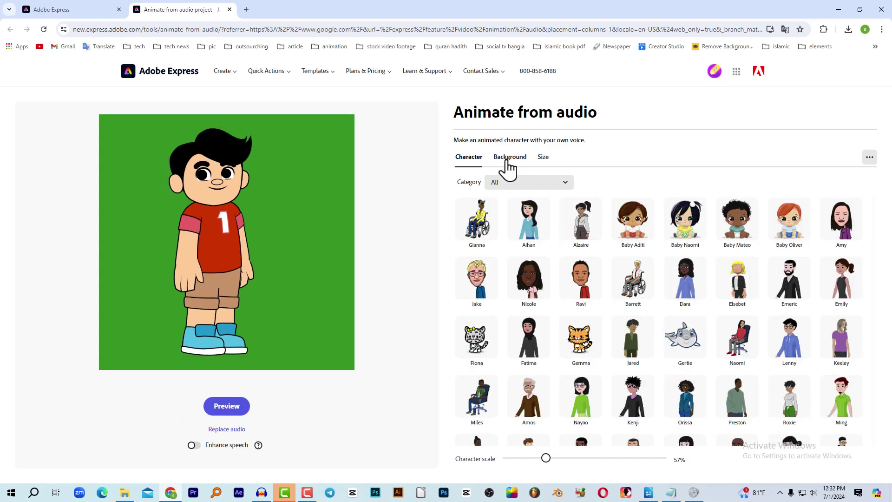
- Look through the available backgrounds and canvas sizes, and choose the custom color background for Ricky
{"action": "left_click", "coordinate": [508, 161]}
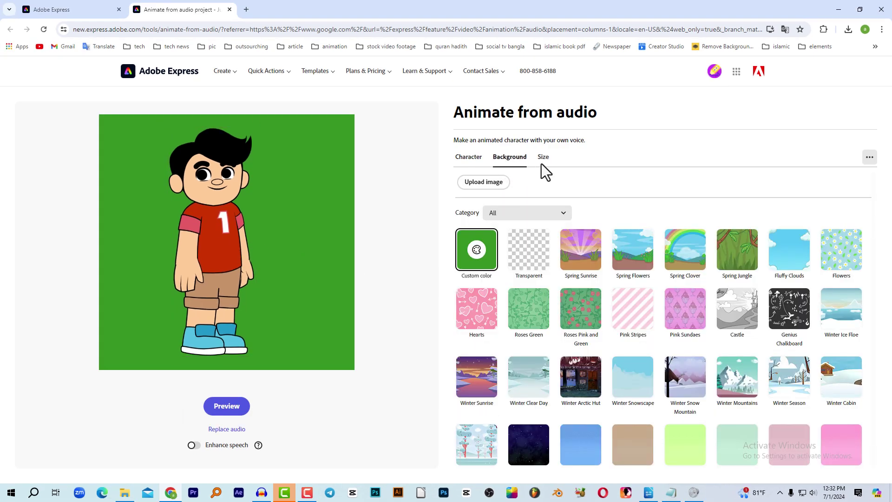
{"action": "scroll", "coordinate": [744, 367], "scroll_direction": "down", "scroll_amount": 8}
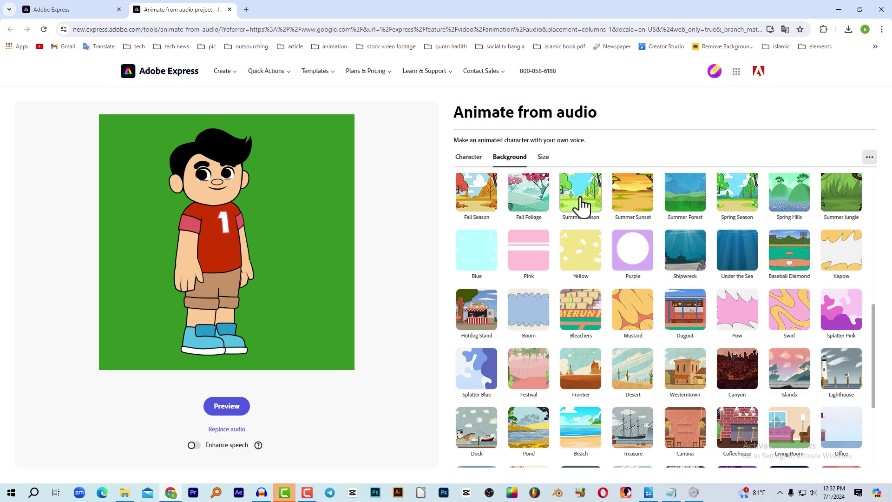
{"action": "scroll", "coordinate": [553, 190], "scroll_direction": "up", "scroll_amount": 5}
{"action": "left_click", "coordinate": [544, 160]}
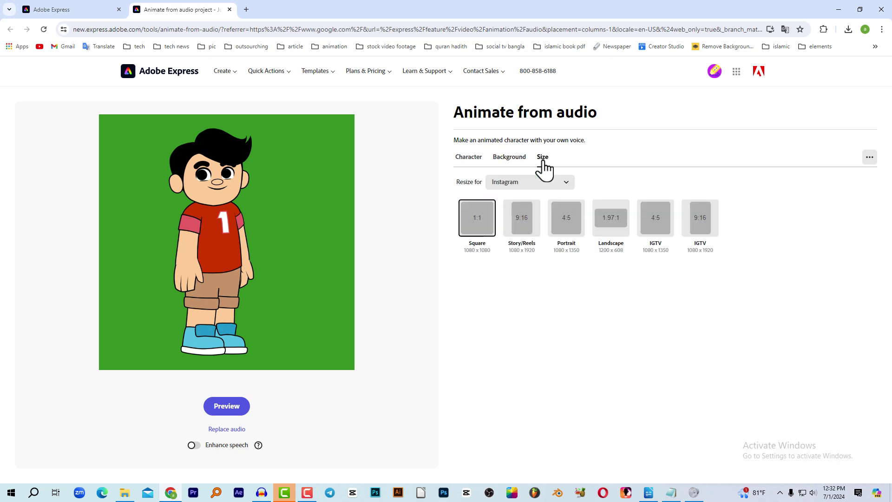
{"action": "left_click", "coordinate": [477, 172]}
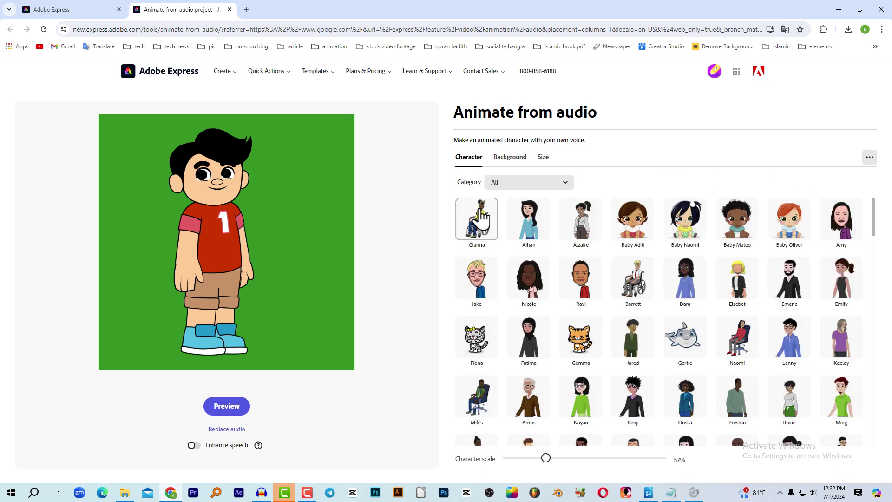
{"action": "left_click", "coordinate": [503, 160]}
{"action": "scroll", "coordinate": [498, 188], "scroll_direction": "up", "scroll_amount": 3}
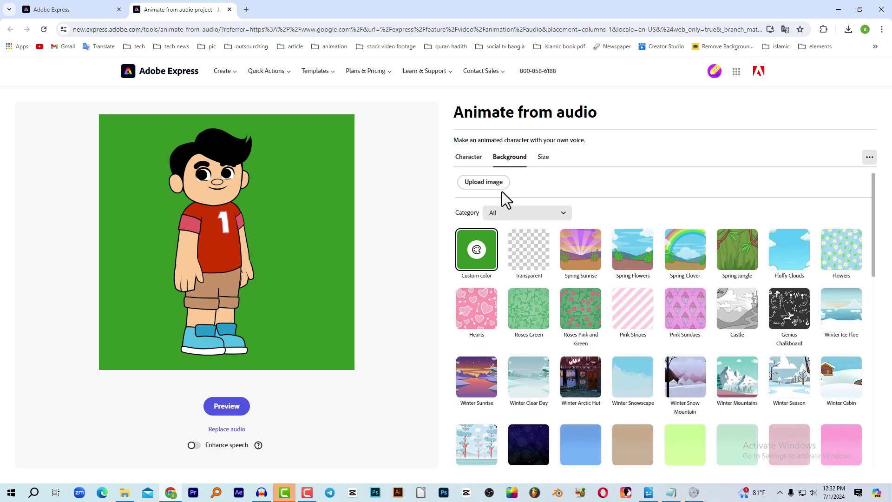
{"action": "left_click", "coordinate": [477, 250]}
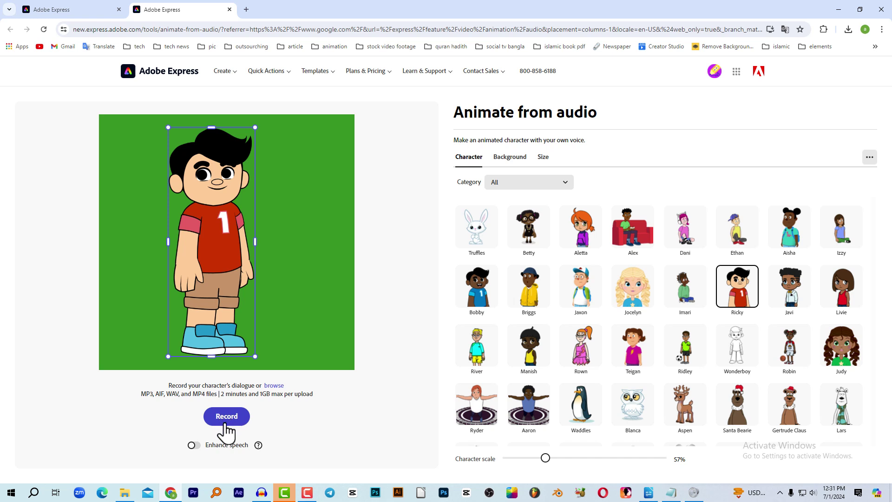
- Animate Ricky with the audio file "farhan 01" from the story folder, play the result and download the video
{"action": "left_click", "coordinate": [194, 445]}
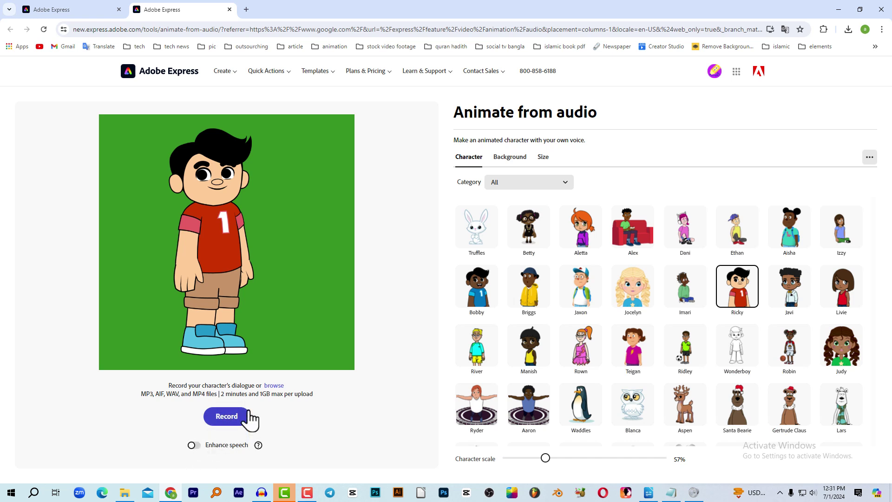
{"action": "left_click", "coordinate": [276, 387]}
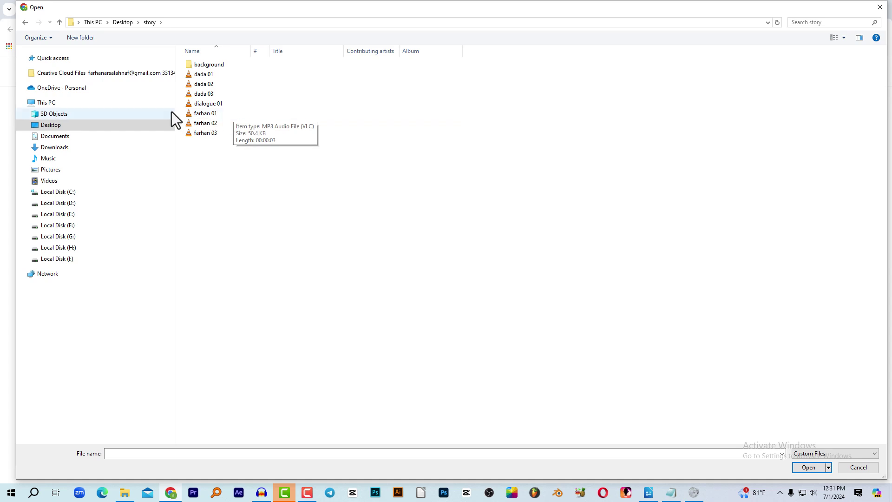
{"action": "double_click", "coordinate": [197, 115]}
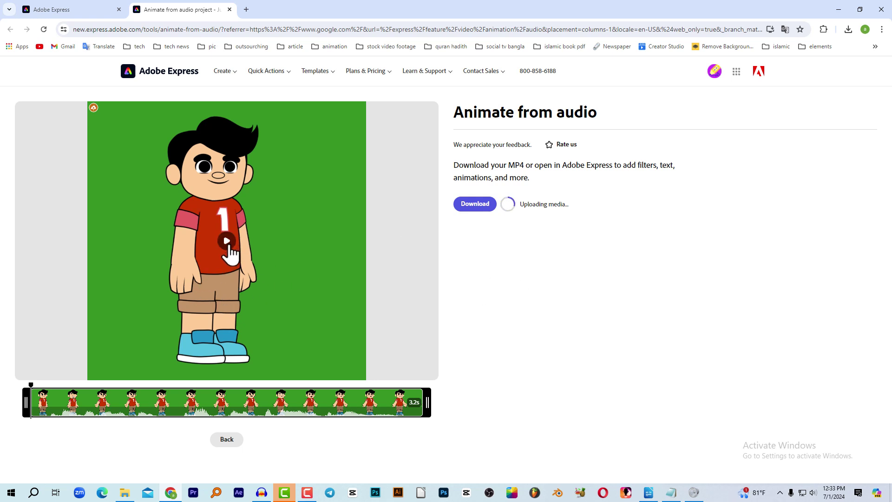
{"action": "left_click", "coordinate": [229, 246]}
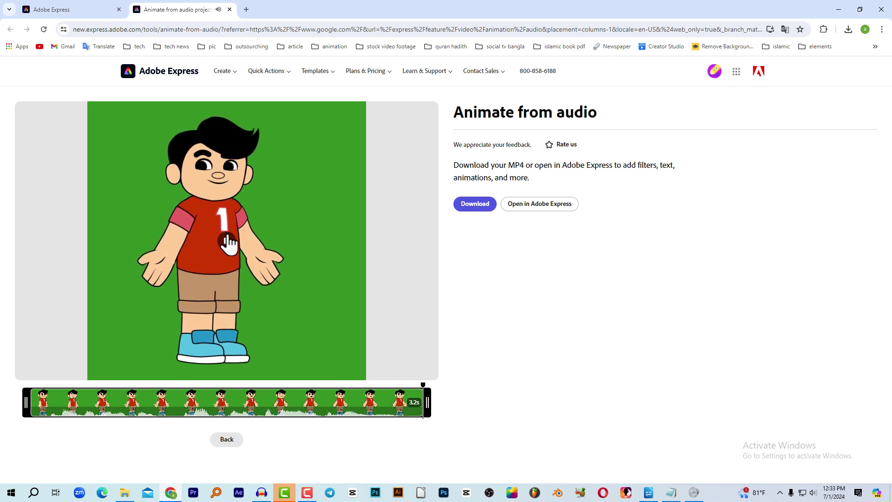
{"action": "left_click", "coordinate": [474, 206]}
{"action": "left_click", "coordinate": [543, 161]}
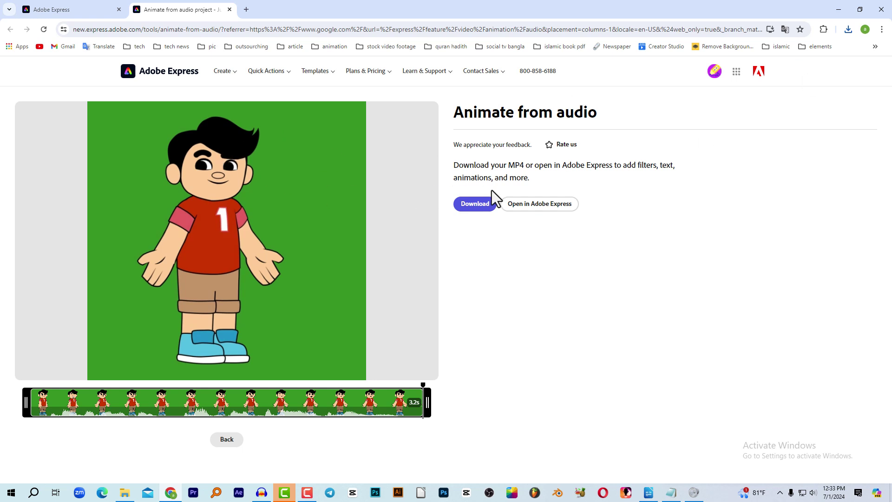
- Return to the character choices, pick the elderly man Eugene and move him closer to the center of the canvas
{"action": "left_click", "coordinate": [227, 440]}
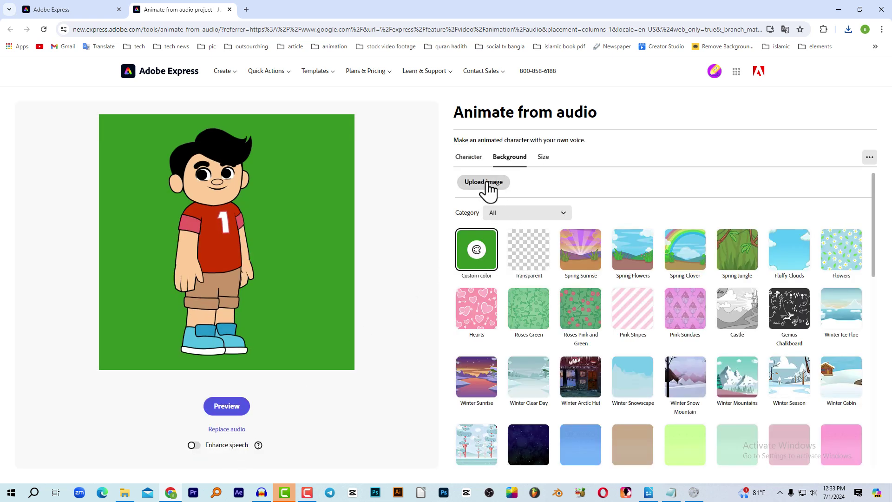
{"action": "left_click", "coordinate": [469, 158]}
{"action": "scroll", "coordinate": [809, 278], "scroll_direction": "down", "scroll_amount": 1}
{"action": "scroll", "coordinate": [808, 278], "scroll_direction": "down", "scroll_amount": 2}
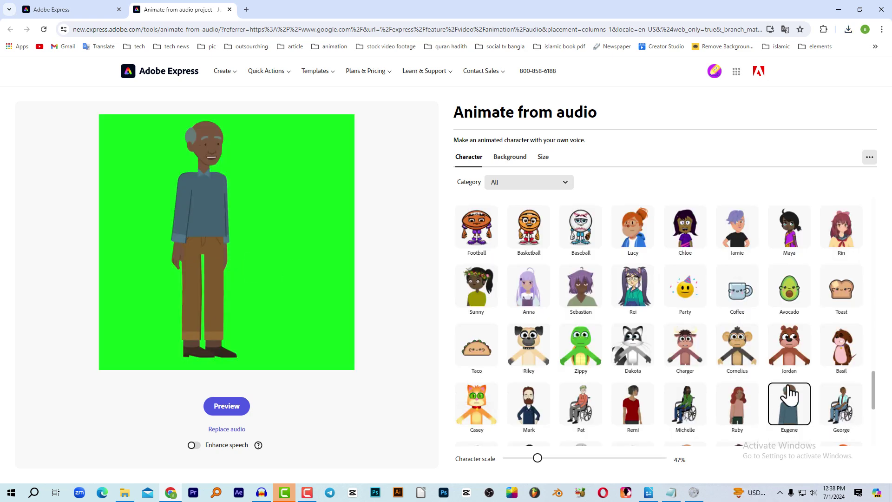
{"action": "left_click", "coordinate": [797, 409]}
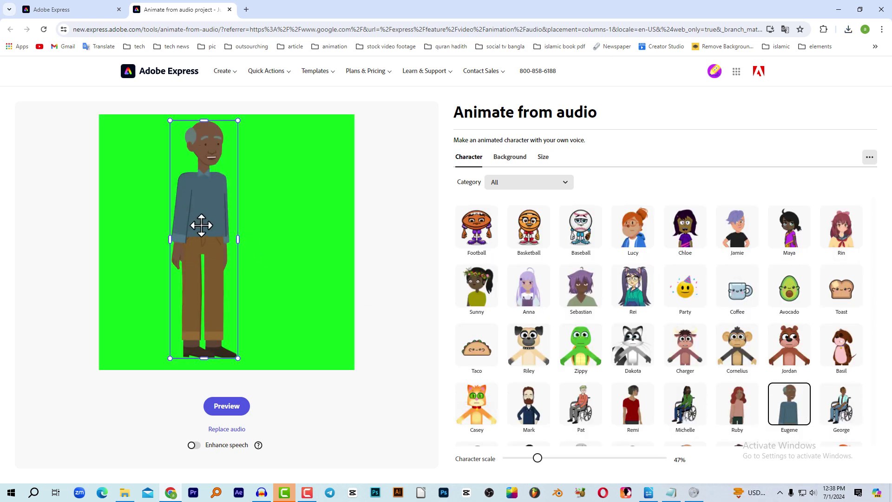
{"action": "left_click_drag", "start_coordinate": [220, 229], "coordinate": [239, 235]}
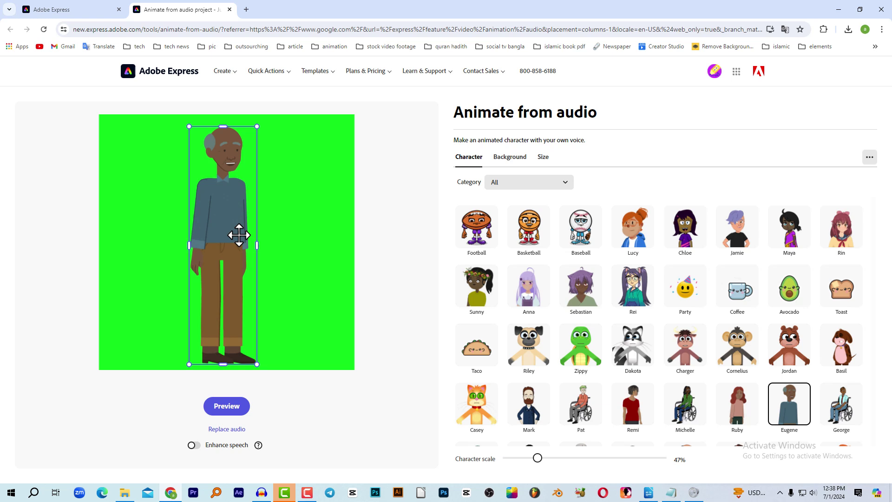
- Replace the audio with "dada 01" from the story folder to animate Eugene, and download the resulting video
{"action": "left_click", "coordinate": [228, 431]}
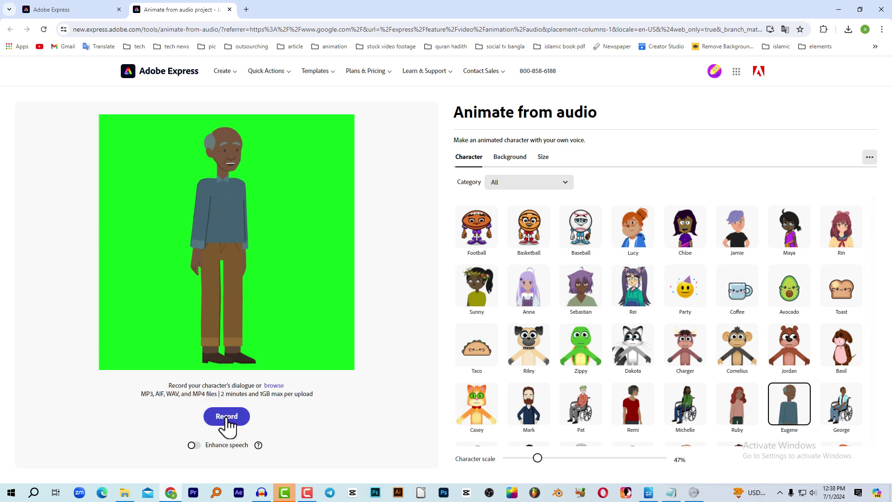
{"action": "left_click", "coordinate": [279, 387]}
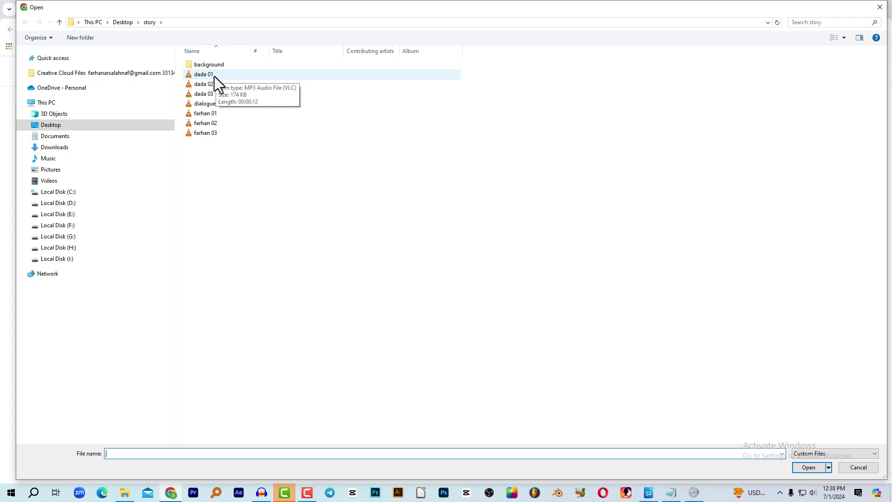
{"action": "double_click", "coordinate": [201, 75]}
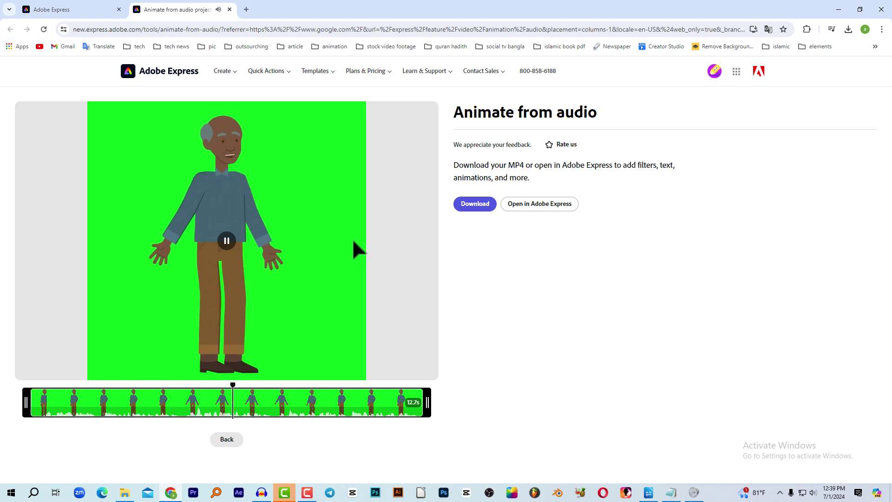
{"action": "left_click", "coordinate": [227, 241]}
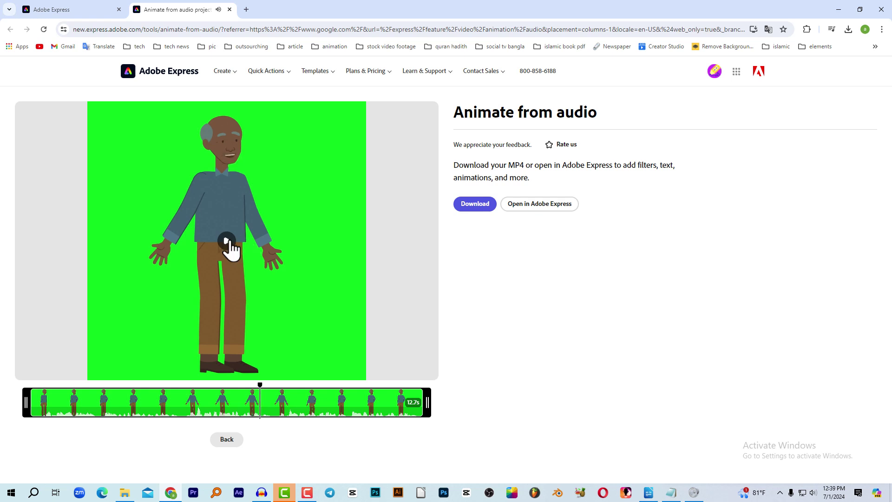
{"action": "left_click", "coordinate": [475, 205]}
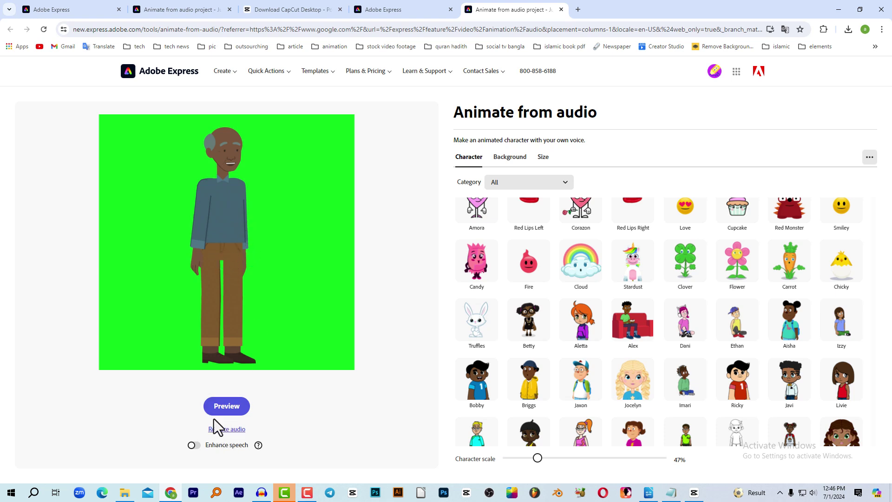
- Remove Eugene's uploaded audio and record about 10 seconds of dialogue with the microphone instead
{"action": "left_click", "coordinate": [233, 429]}
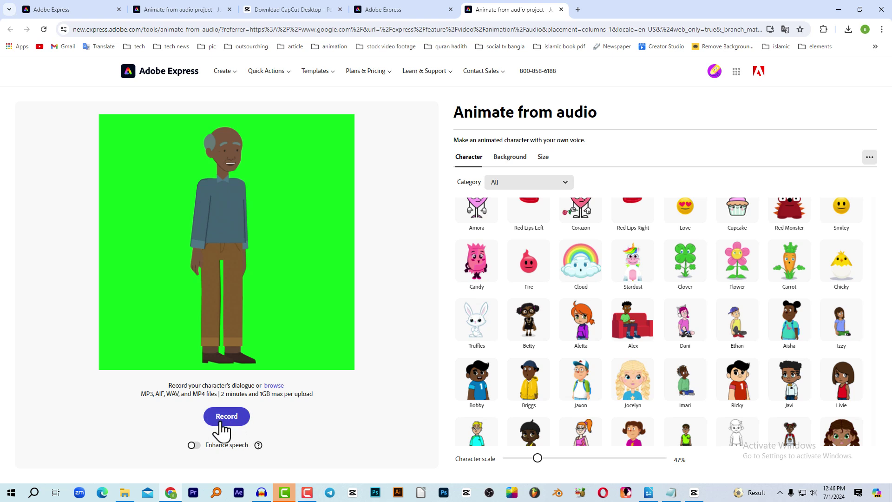
{"action": "left_click", "coordinate": [229, 419]}
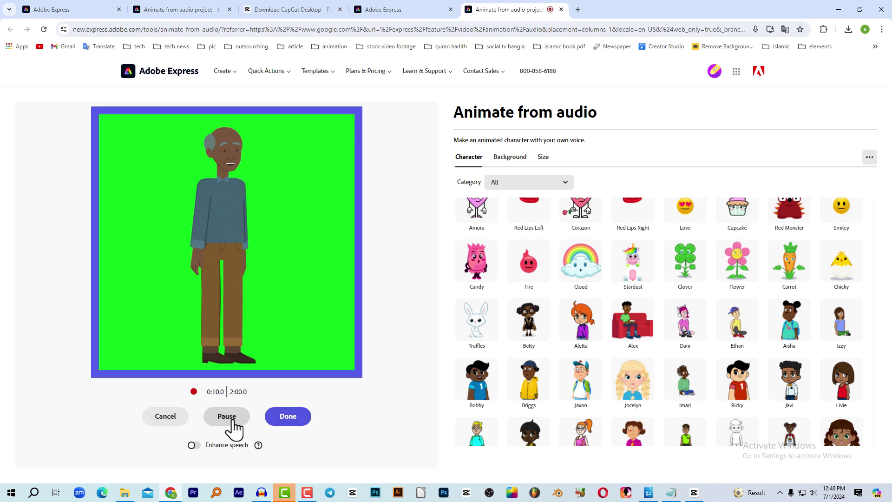
{"action": "left_click", "coordinate": [285, 419]}
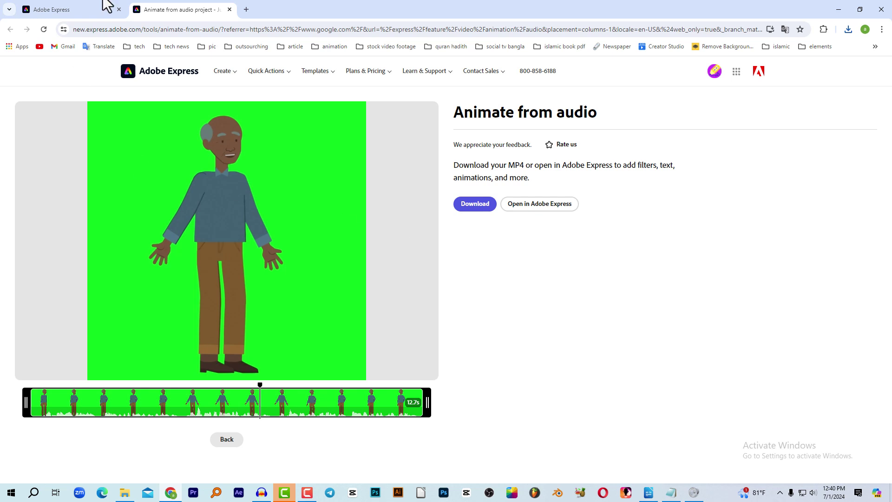
- Search Google in a new browser tab for the PC version of CapCut
{"action": "left_click", "coordinate": [246, 9]}
{"action": "left_click", "coordinate": [399, 203]}
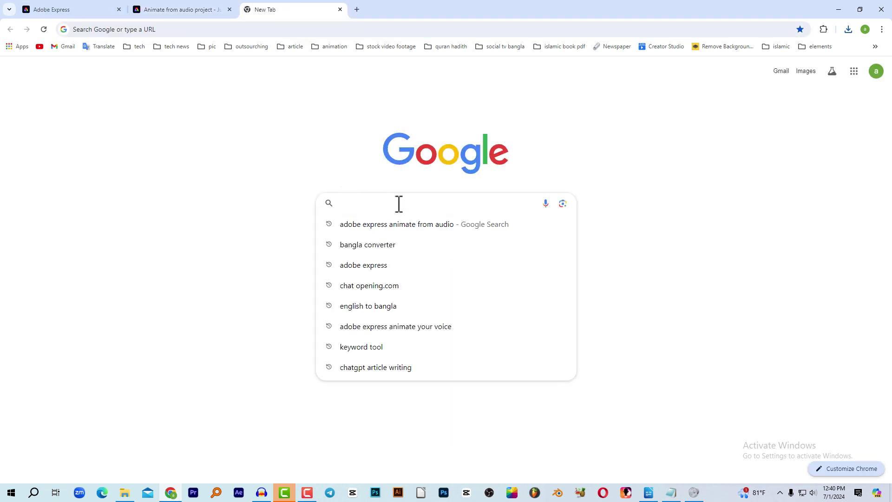
{"action": "type", "text": "cap"}
{"action": "key", "text": "BackSpace"}
{"action": "type", "text": "p"}
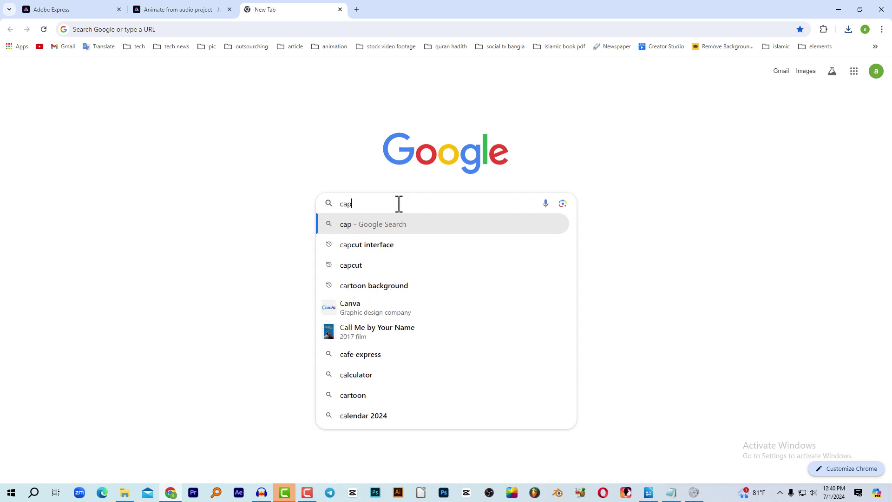
{"action": "type", "text": "cut"}
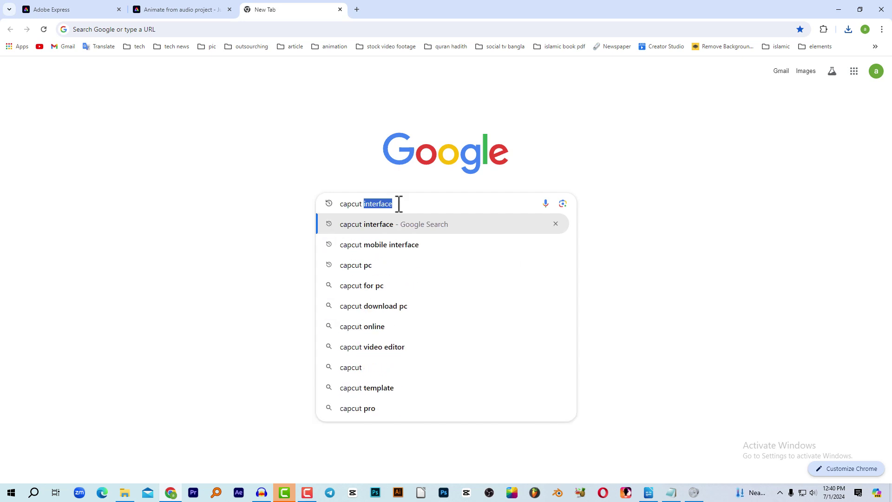
{"action": "key", "text": "Down"}
{"action": "key", "text": "Down"}
{"action": "key", "text": "Down"}
{"action": "key", "text": "Return"}
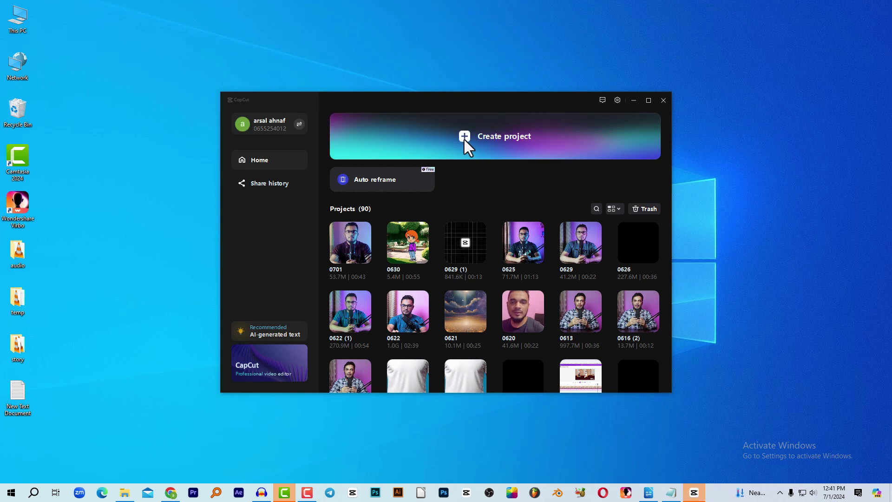
- Create a new project in the CapCut desktop app and import the story audio, character clips and five background images
{"action": "left_click", "coordinate": [465, 137]}
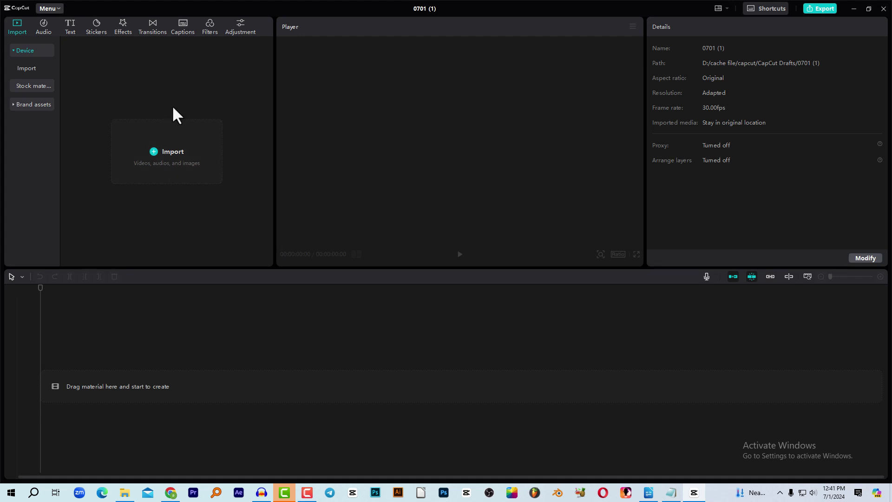
{"action": "left_click", "coordinate": [180, 141]}
{"action": "left_click", "coordinate": [807, 334]}
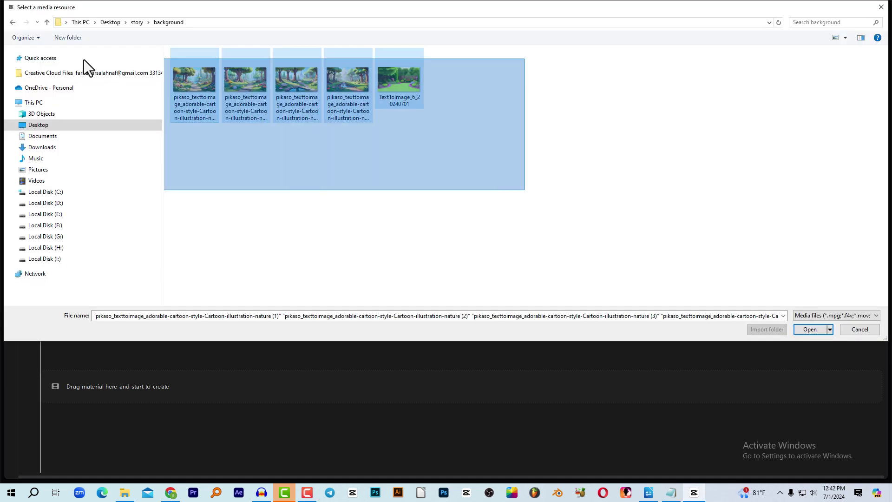
{"action": "left_click_drag", "start_coordinate": [84, 60], "coordinate": [84, 59]}
{"action": "left_click", "coordinate": [813, 328]}
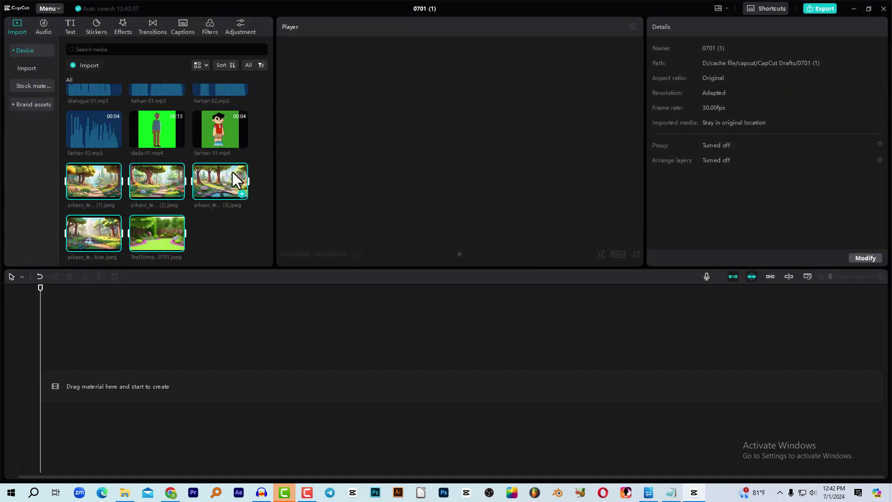
- Preview the imported forest backgrounds and place the pikaso nature image "(1).jpeg" at the start of the main track
{"action": "scroll", "coordinate": [232, 170], "scroll_direction": "up", "scroll_amount": 2}
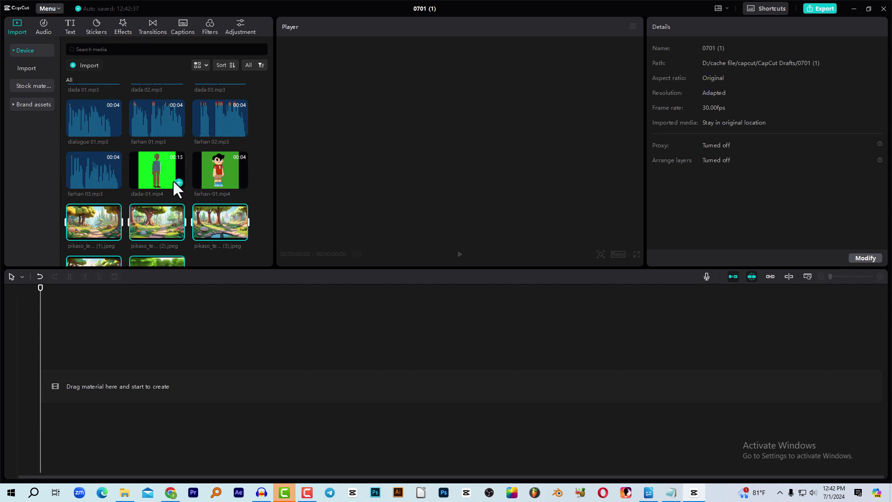
{"action": "left_click", "coordinate": [215, 220]}
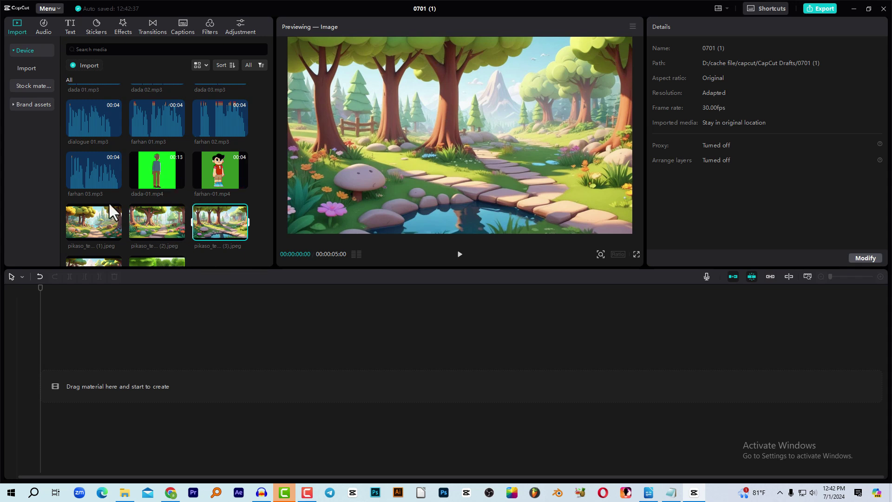
{"action": "scroll", "coordinate": [112, 214], "scroll_direction": "up", "scroll_amount": 1}
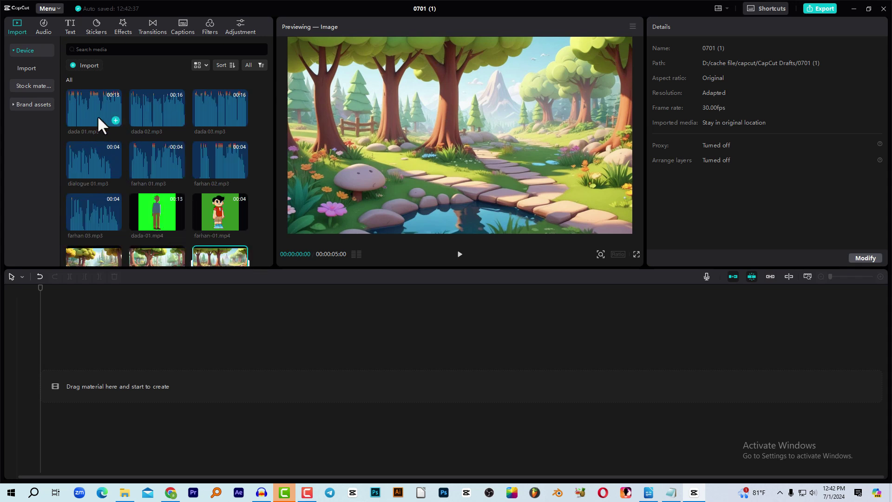
{"action": "scroll", "coordinate": [118, 186], "scroll_direction": "down", "scroll_amount": 2}
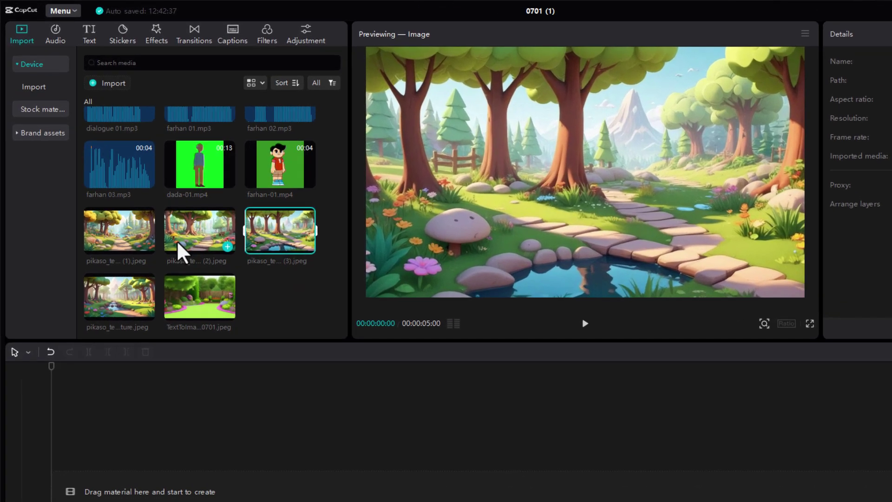
{"action": "left_click", "coordinate": [96, 180]}
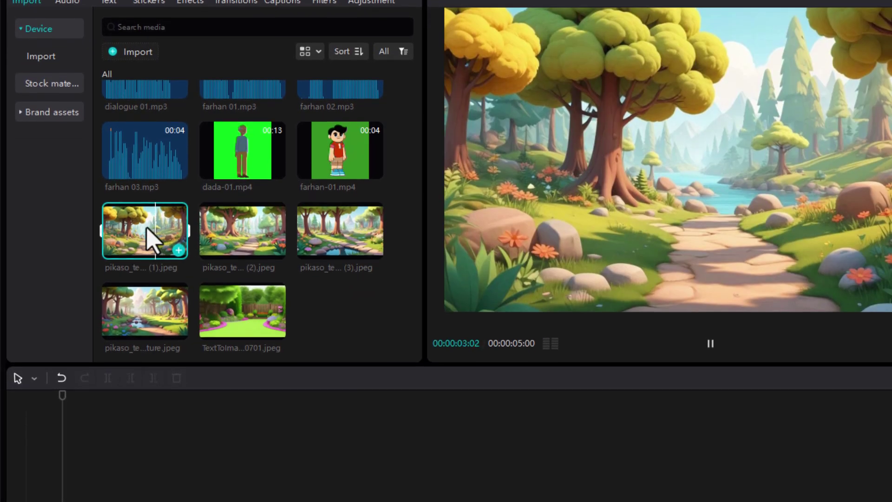
{"action": "left_click_drag", "start_coordinate": [151, 239], "coordinate": [89, 501]}
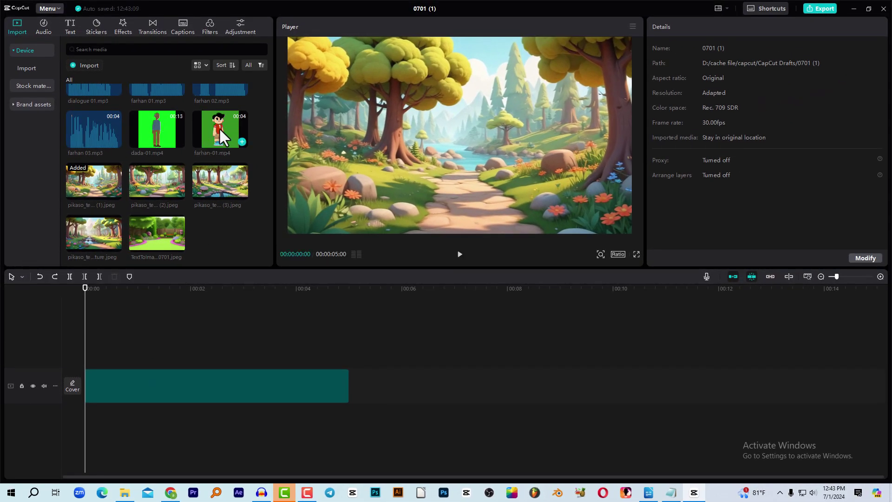
- Place farhan-01.mp4 on a track above the background's start, scaled to 79% and positioned at X -446, Y 0
{"action": "left_click_drag", "start_coordinate": [219, 128], "coordinate": [89, 352]}
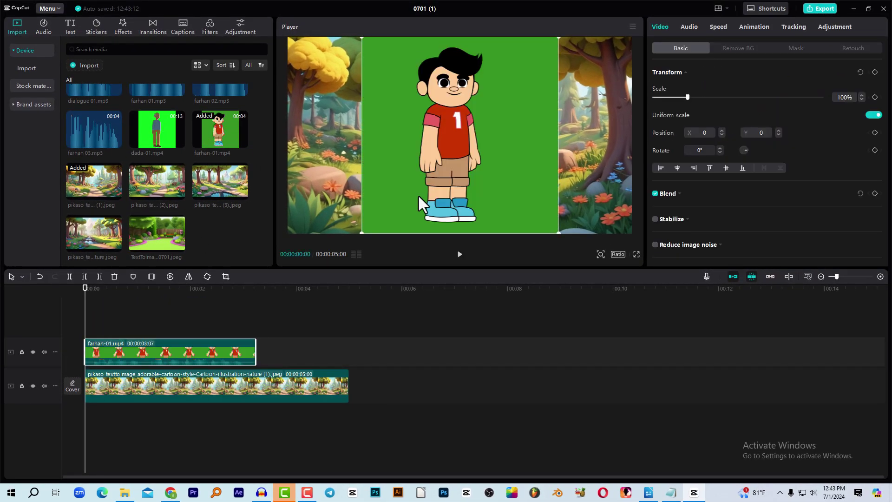
{"action": "left_click_drag", "start_coordinate": [409, 138], "coordinate": [362, 143]}
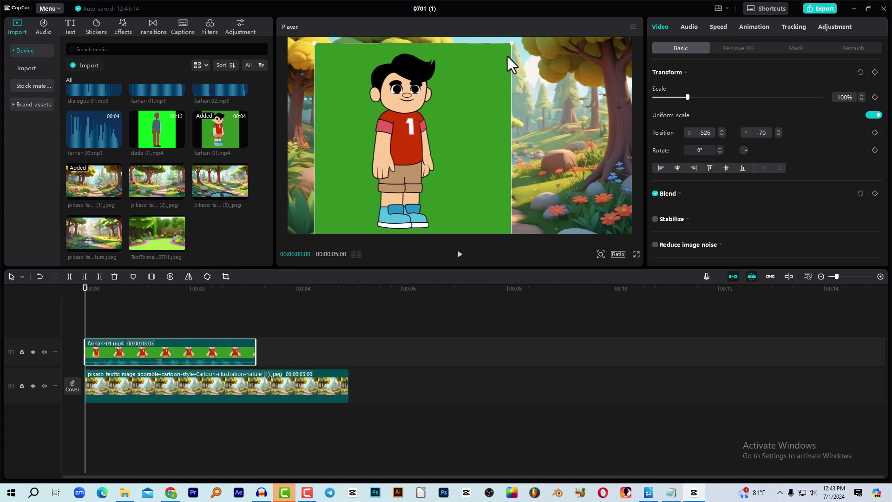
{"action": "left_click_drag", "start_coordinate": [516, 41], "coordinate": [491, 64]}
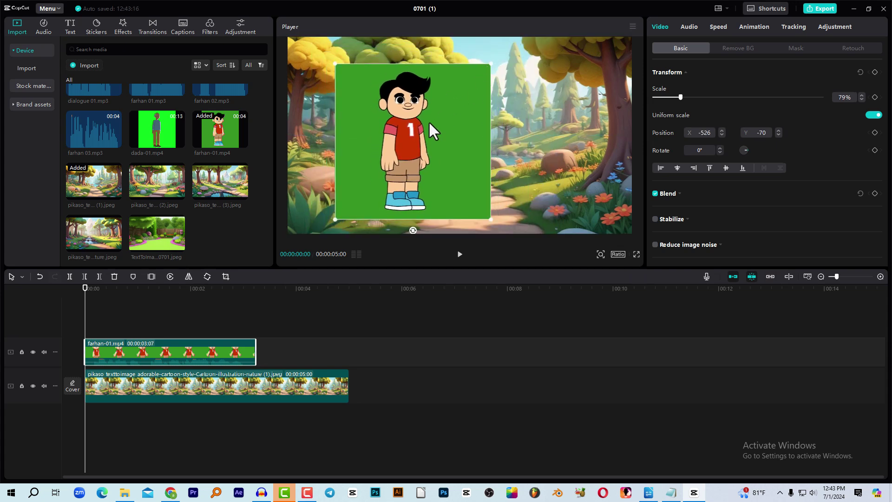
{"action": "left_click_drag", "start_coordinate": [441, 155], "coordinate": [445, 154]}
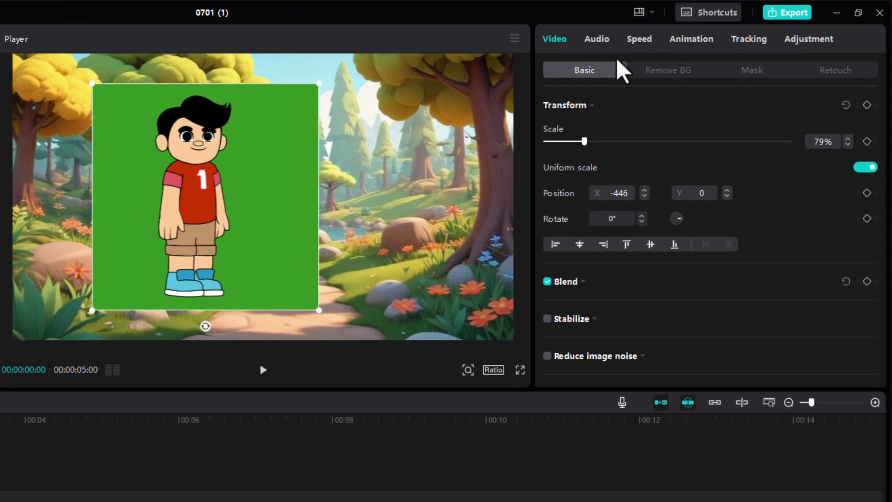
- Remove farhan-01's green background with Chroma key, picking the green and setting the intensity to 44
{"action": "left_click", "coordinate": [668, 72]}
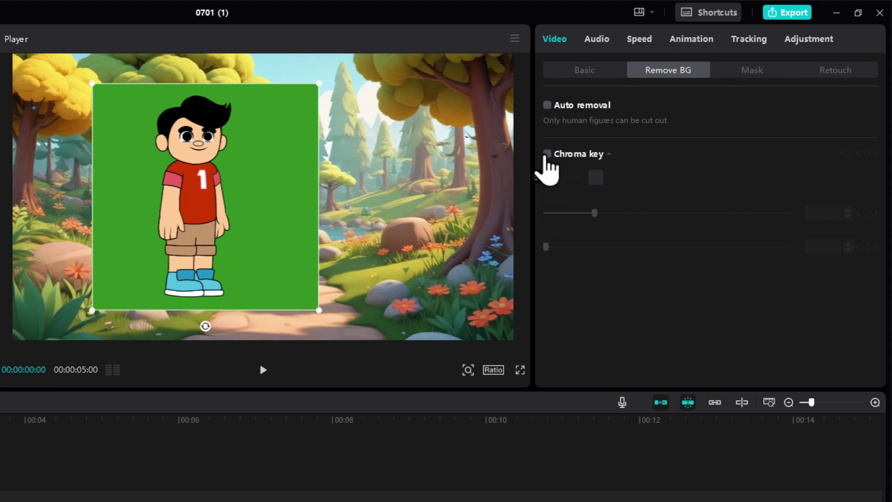
{"action": "left_click", "coordinate": [547, 155]}
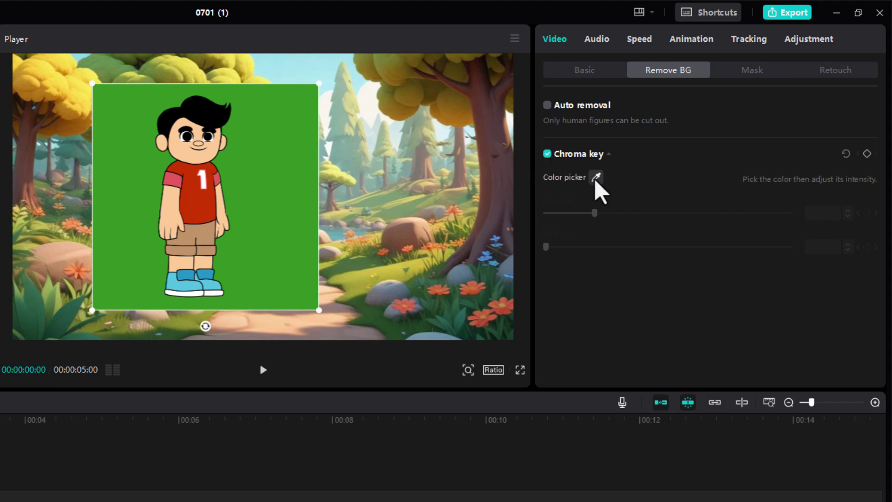
{"action": "left_click", "coordinate": [596, 178]}
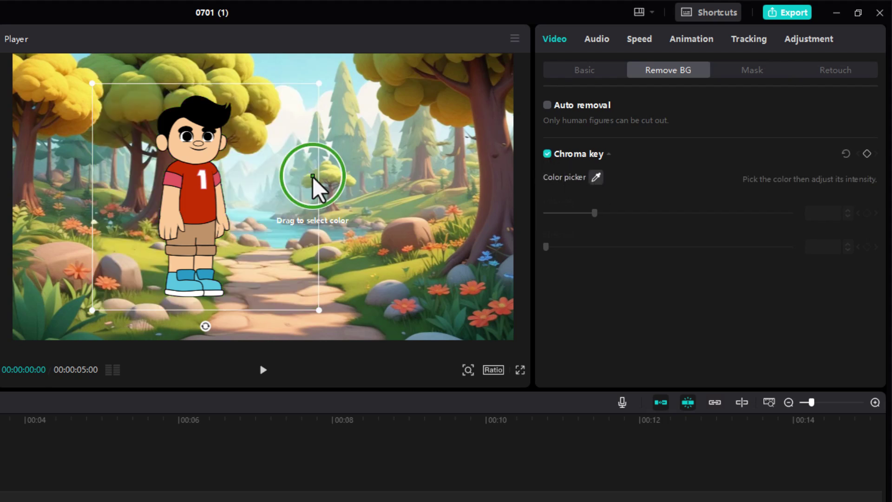
{"action": "left_click", "coordinate": [272, 168]}
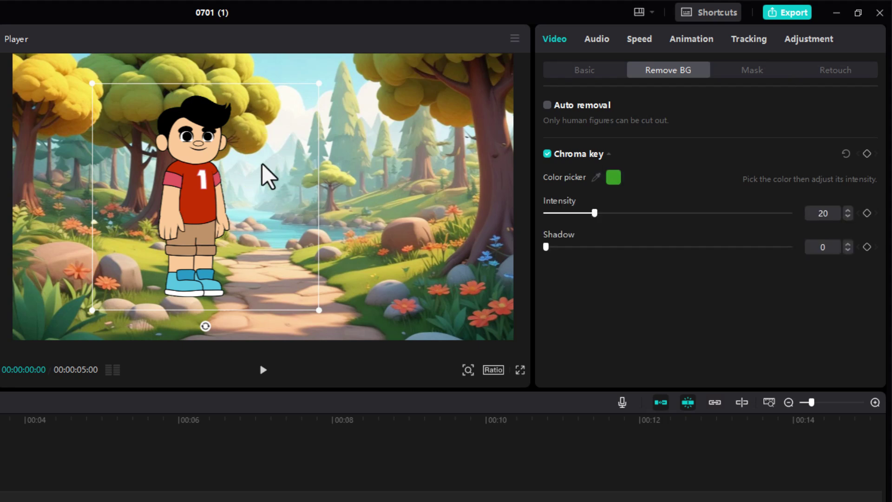
{"action": "left_click_drag", "start_coordinate": [593, 215], "coordinate": [652, 215]}
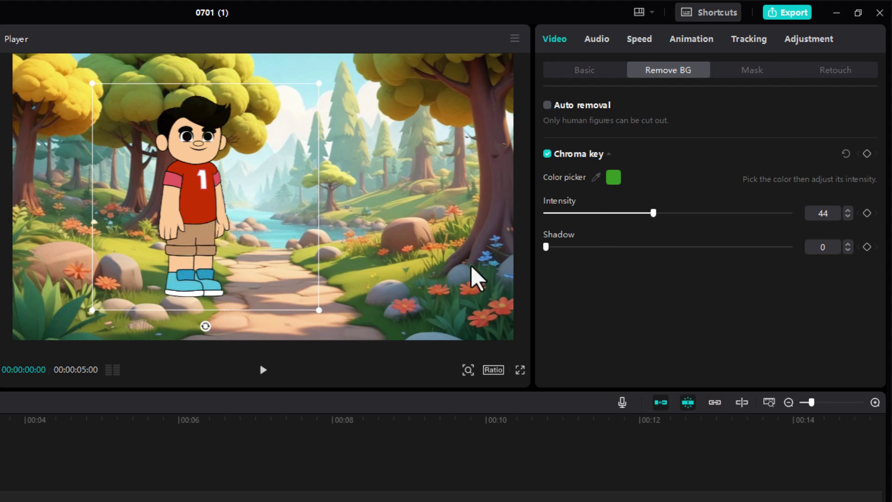
- Shrink the keyed boy further and position him standing beside the forest path
{"action": "left_click_drag", "start_coordinate": [319, 310], "coordinate": [253, 261]}
{"action": "left_click_drag", "start_coordinate": [206, 229], "coordinate": [205, 260]}
{"action": "mouse_move", "coordinate": [276, 306]}
{"action": "left_mouse_down"}
{"action": "mouse_move", "coordinate": [256, 297]}
{"action": "mouse_move", "coordinate": [287, 308]}
{"action": "left_mouse_up"}
{"action": "left_click_drag", "start_coordinate": [196, 246], "coordinate": [196, 266]}
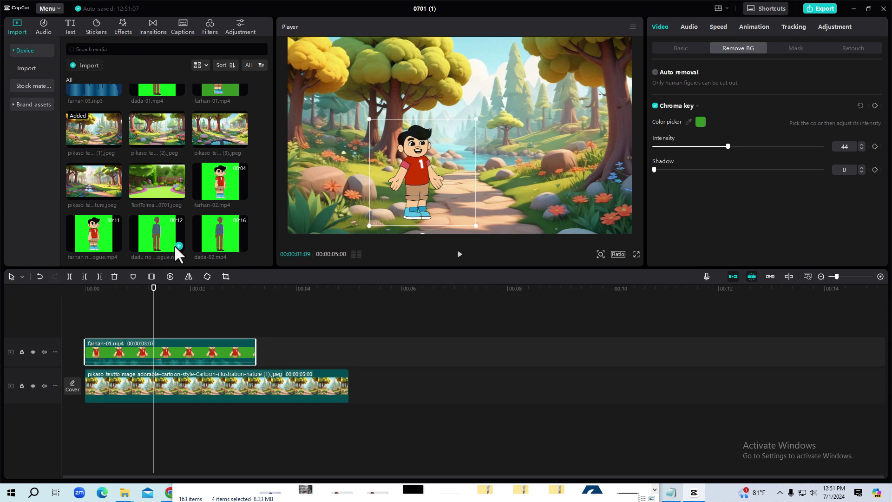
- Add "dadu no dialogue.mp4" on a track above farhan-01 and key out its bright green background with Chroma key
{"action": "left_click_drag", "start_coordinate": [153, 238], "coordinate": [133, 335]}
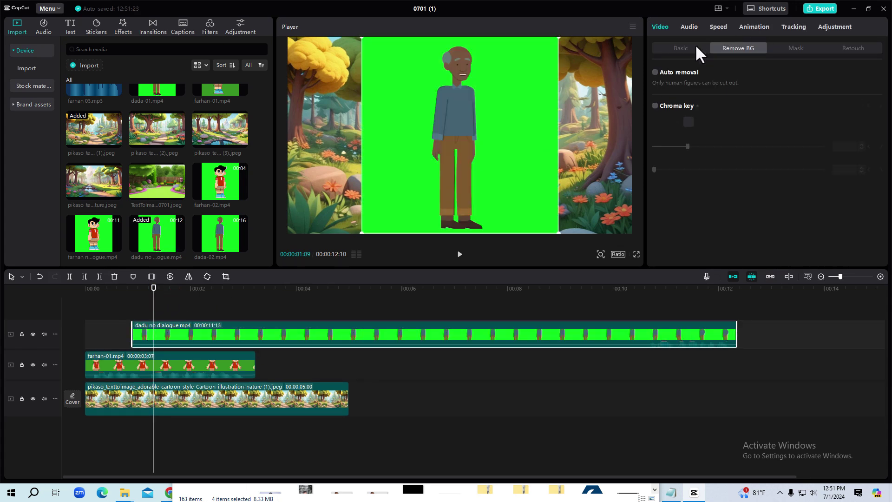
{"action": "left_click", "coordinate": [656, 106]}
{"action": "left_click", "coordinate": [689, 122]}
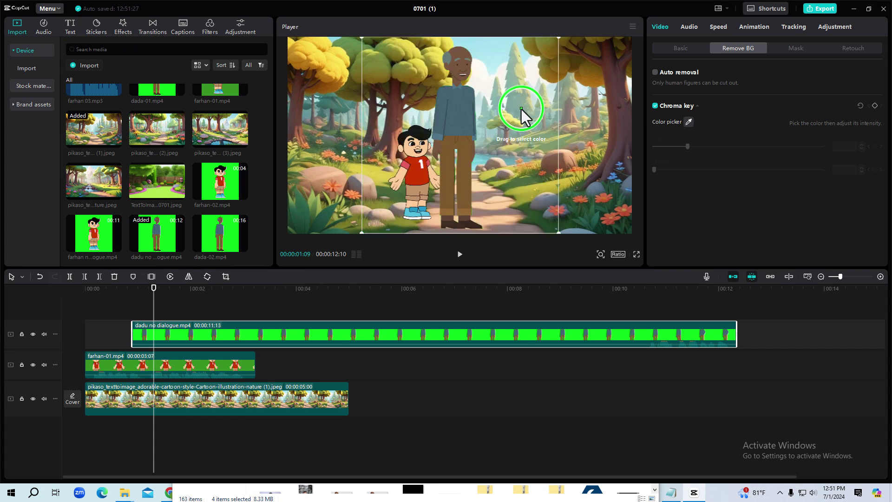
{"action": "left_click", "coordinate": [521, 111]}
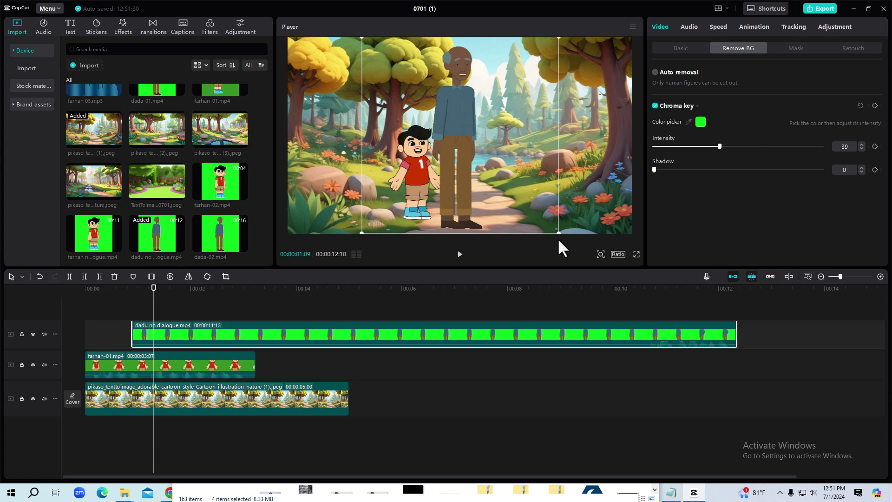
- Scale down the grandfather, mirror him to face the boy, and place him on the path beside the boy
{"action": "left_click_drag", "start_coordinate": [559, 232], "coordinate": [527, 199]}
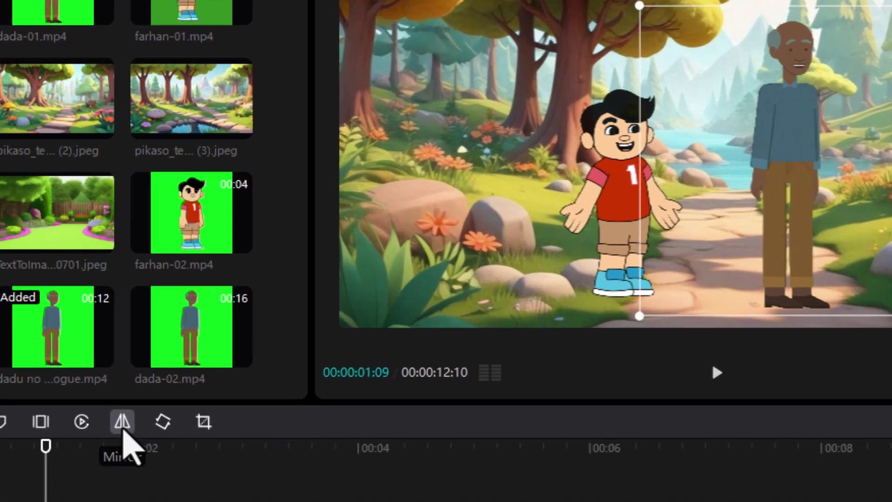
{"action": "left_click", "coordinate": [123, 430]}
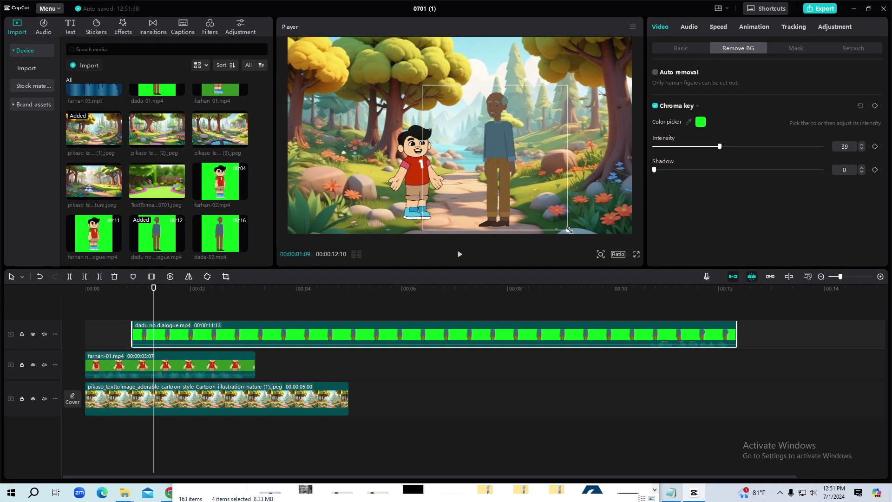
{"action": "left_click_drag", "start_coordinate": [568, 230], "coordinate": [575, 236]}
{"action": "left_click_drag", "start_coordinate": [497, 183], "coordinate": [475, 180]}
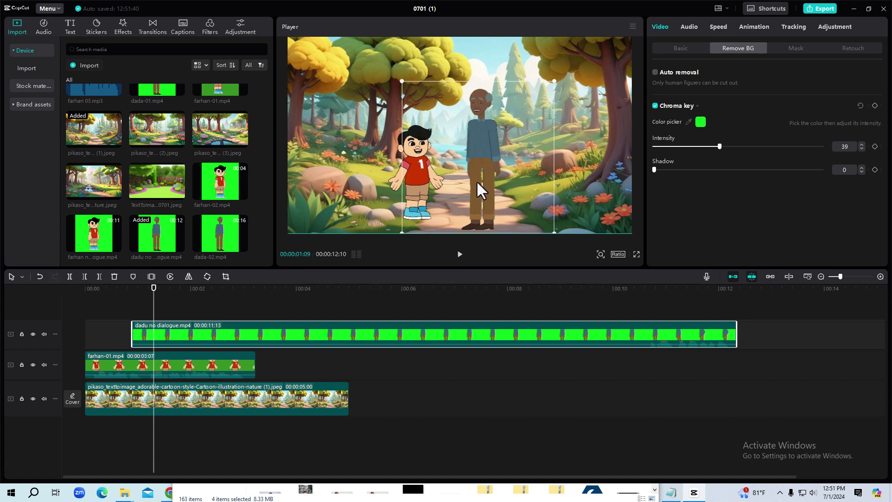
{"action": "left_click_drag", "start_coordinate": [554, 75], "coordinate": [544, 88]}
{"action": "left_click_drag", "start_coordinate": [492, 134], "coordinate": [491, 162]}
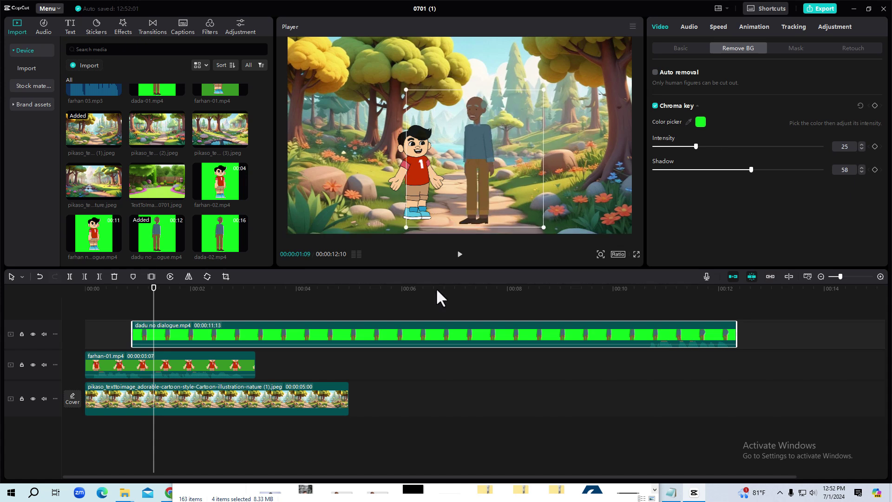
- Move the "dadu no dialogue" clip to the timeline start and trim it to 00:00:03:09, near the end of farhan-01
{"action": "left_click_drag", "start_coordinate": [140, 334], "coordinate": [94, 335]}
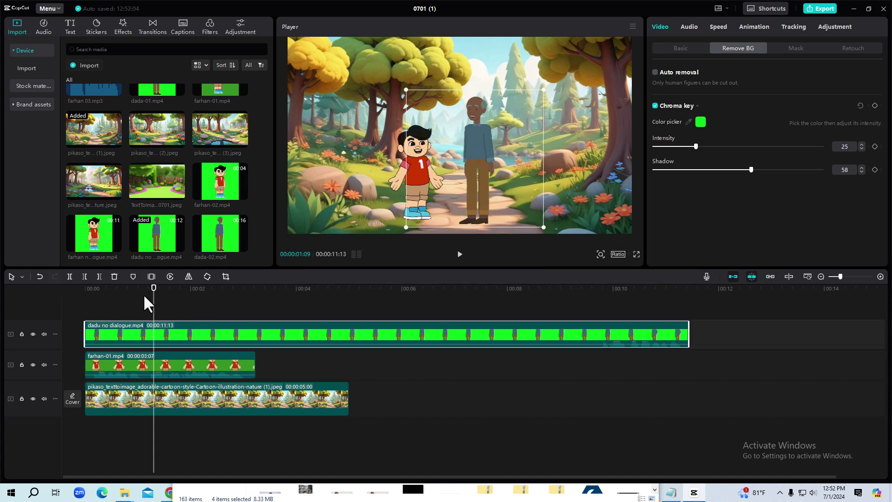
{"action": "key", "text": "space"}
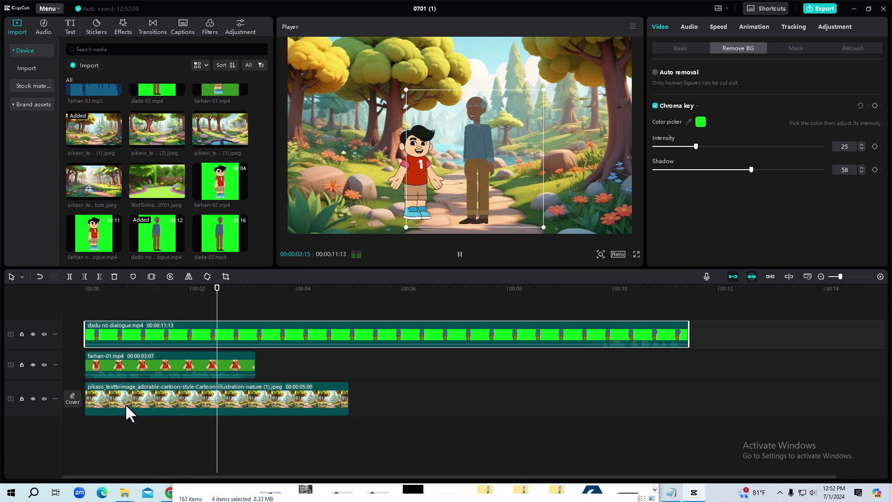
{"action": "left_click_drag", "start_coordinate": [239, 291], "coordinate": [253, 297]}
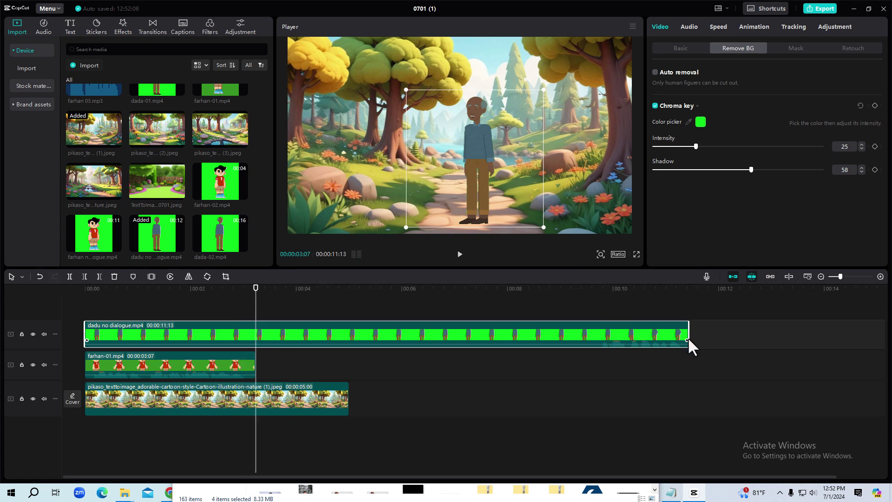
{"action": "left_click_drag", "start_coordinate": [687, 339], "coordinate": [257, 338]}
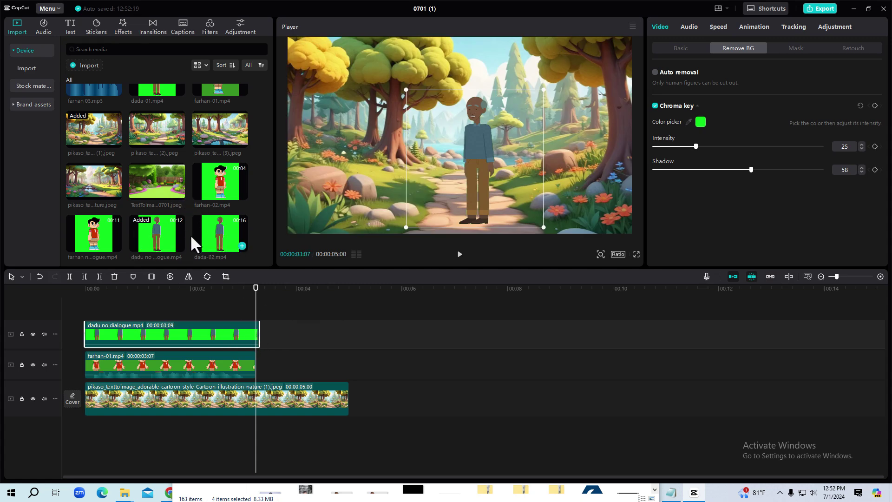
- Add dada-01.mp4 directly after farhan-01 and paste the "dadu no dialogue" clip's attributes onto it, including location size and chroma key
{"action": "scroll", "coordinate": [205, 227], "scroll_direction": "up", "scroll_amount": 2}
{"action": "left_click_drag", "start_coordinate": [155, 129], "coordinate": [261, 369]}
{"action": "left_click", "coordinate": [224, 334]}
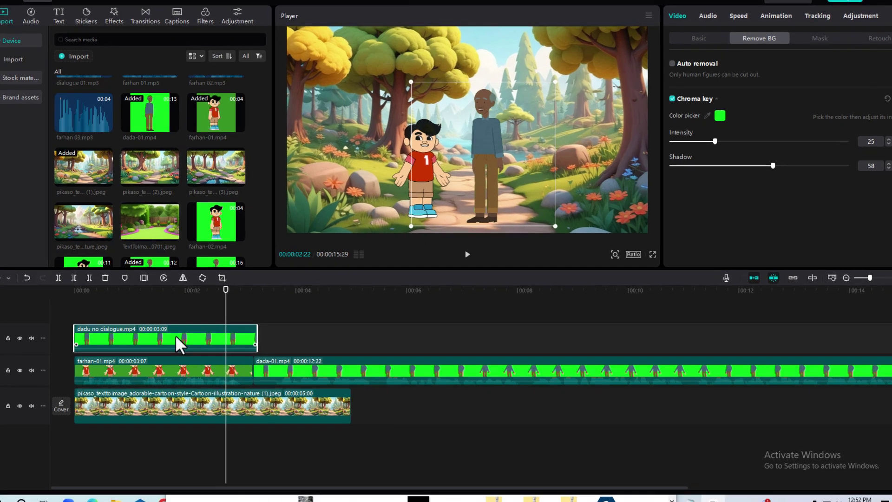
{"action": "right_click", "coordinate": [181, 334]}
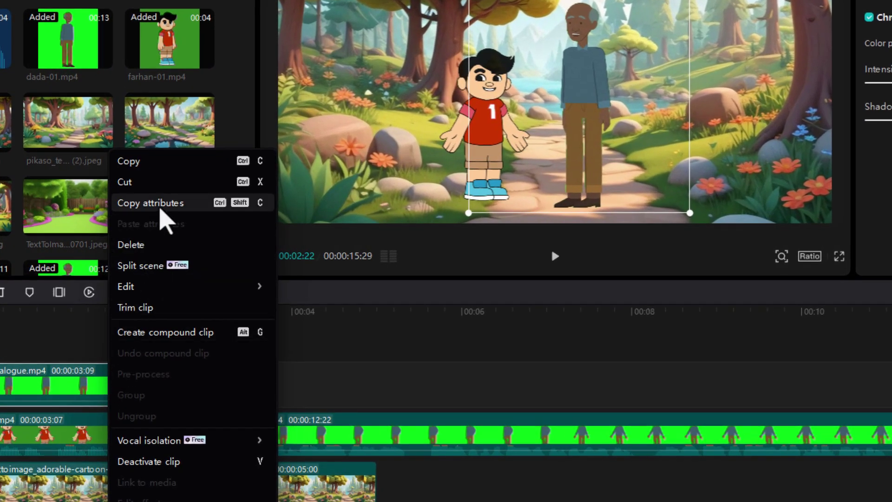
{"action": "left_click", "coordinate": [161, 207]}
{"action": "left_click_drag", "start_coordinate": [196, 311], "coordinate": [265, 312]}
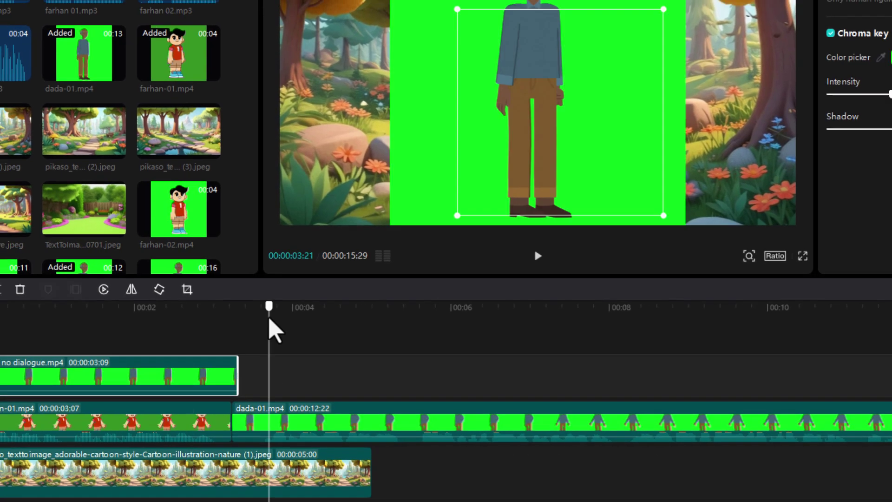
{"action": "left_click", "coordinate": [282, 427]}
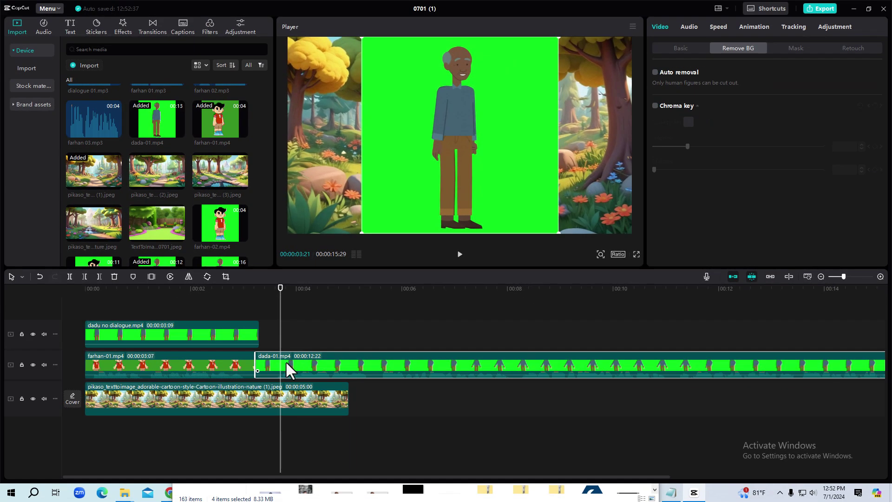
{"action": "right_click", "coordinate": [286, 362]}
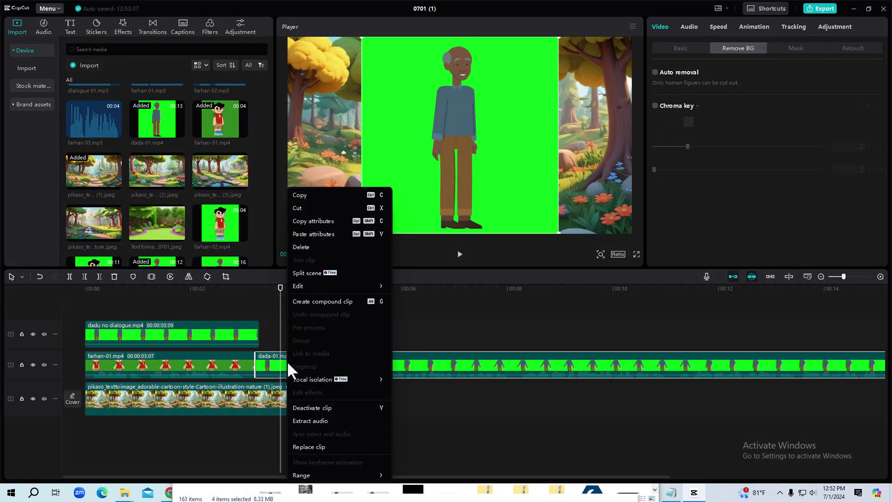
{"action": "left_click", "coordinate": [303, 235]}
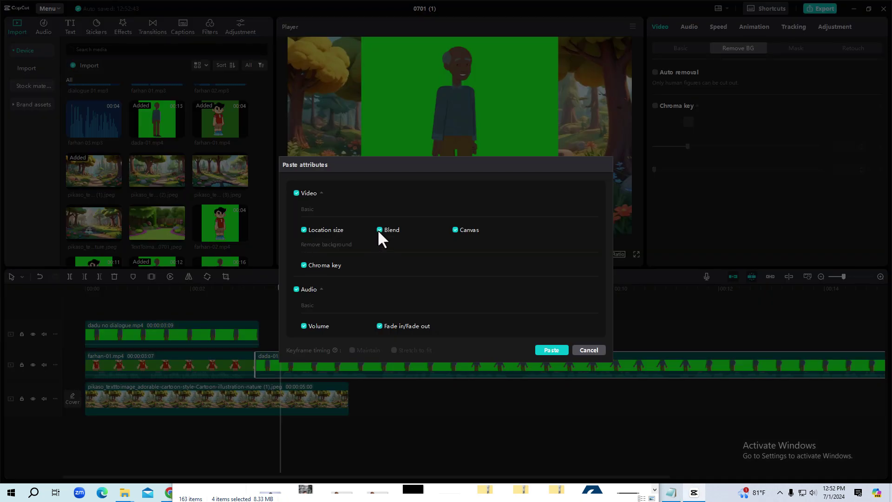
{"action": "left_click", "coordinate": [551, 352]}
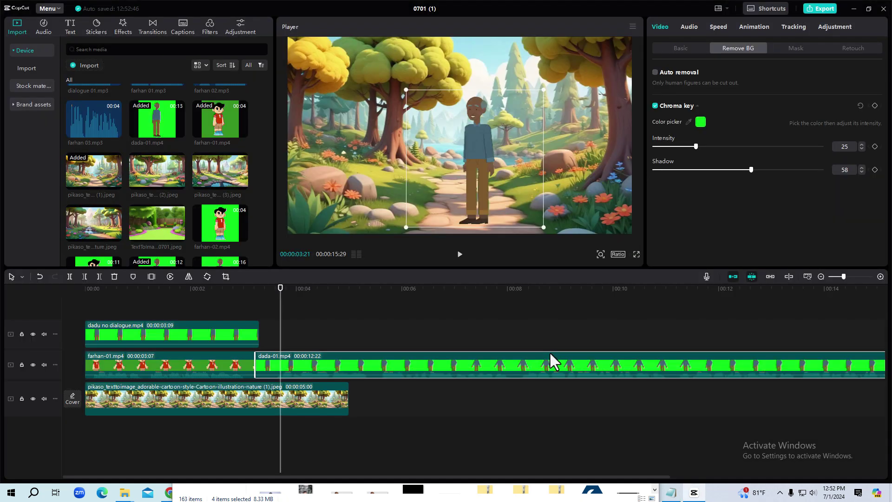
- Trim the start of dada-01 to a duration of 00:00:12:13, keep it directly after farhan-01, and check the join
{"action": "left_click", "coordinate": [282, 297]}
{"action": "left_click", "coordinate": [198, 344]}
{"action": "left_click", "coordinate": [207, 294]}
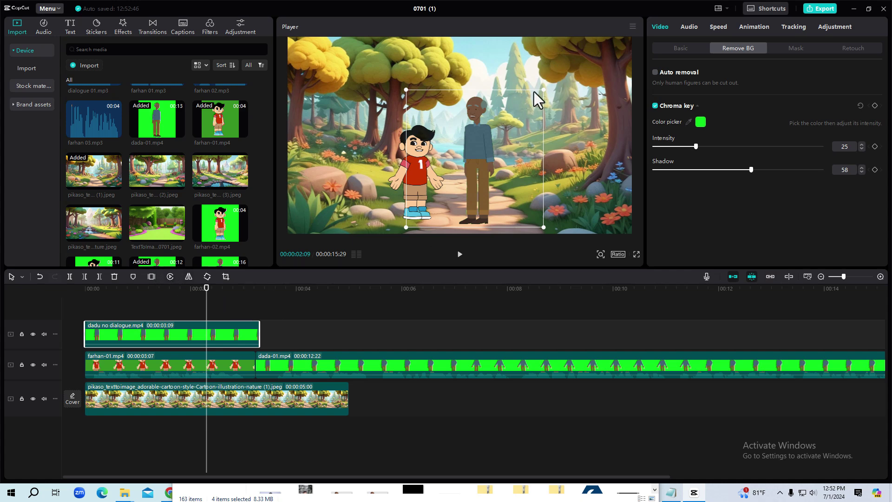
{"action": "left_click_drag", "start_coordinate": [283, 287], "coordinate": [273, 307]}
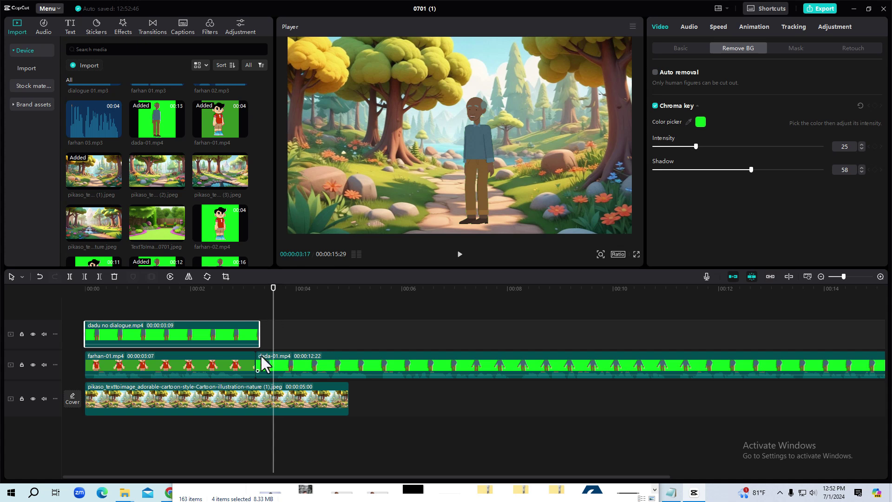
{"action": "left_click", "coordinate": [251, 289]}
{"action": "scroll", "coordinate": [269, 322], "scroll_direction": "up", "scroll_amount": 3}
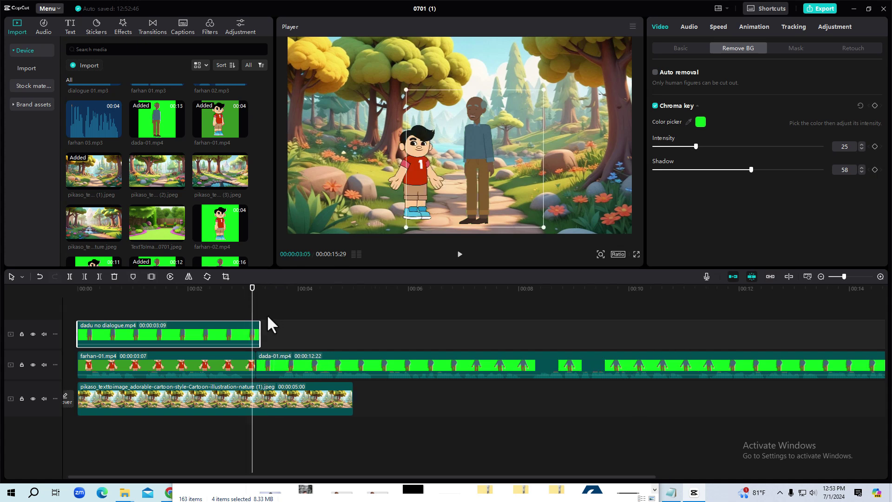
{"action": "left_click_drag", "start_coordinate": [258, 362], "coordinate": [278, 362]}
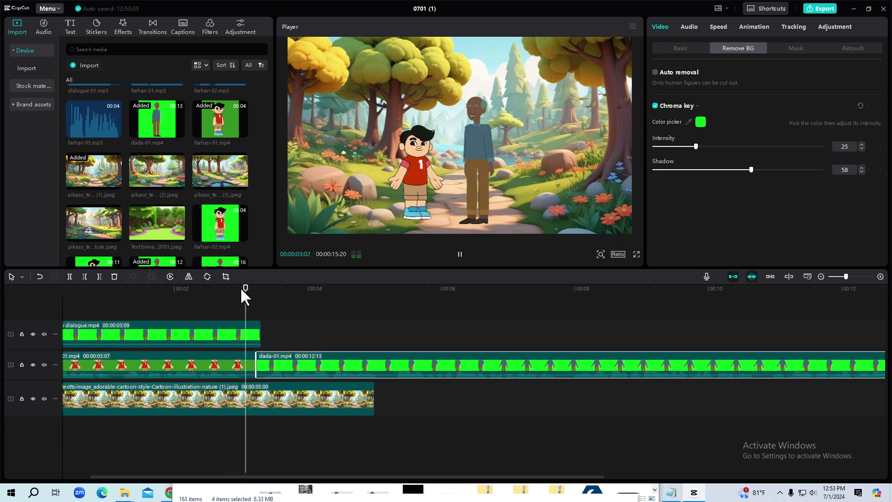
{"action": "left_click", "coordinate": [261, 294]}
{"action": "left_click", "coordinate": [197, 297]}
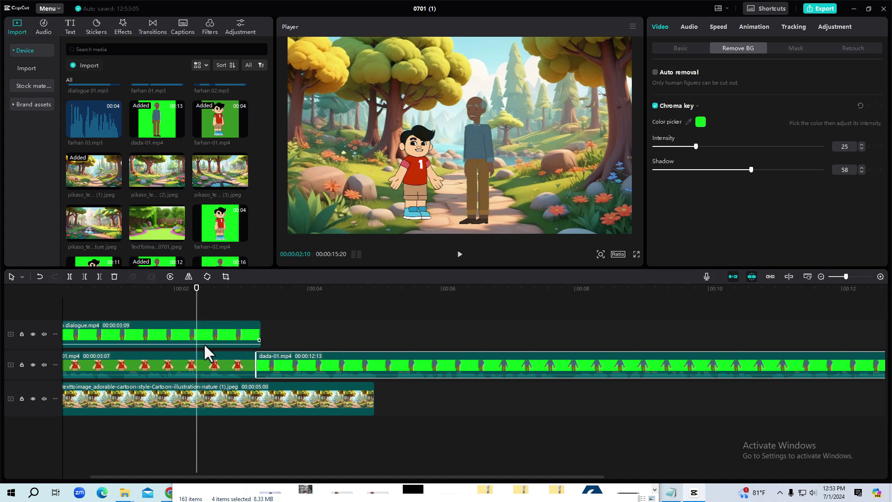
{"action": "left_click", "coordinate": [274, 298]}
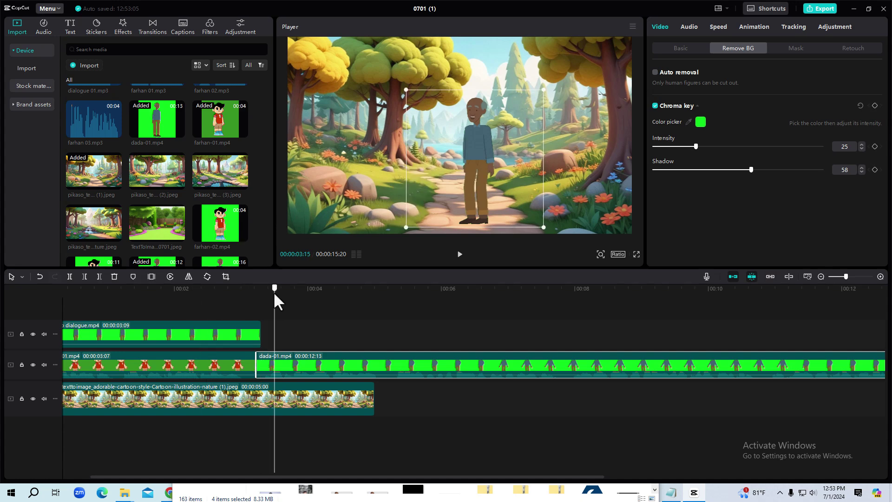
- Add "farhan no dialogue.mp4" after the "dadu no dialogue" clip and paste farhan-01's attributes onto it
{"action": "scroll", "coordinate": [232, 188], "scroll_direction": "down", "scroll_amount": 1}
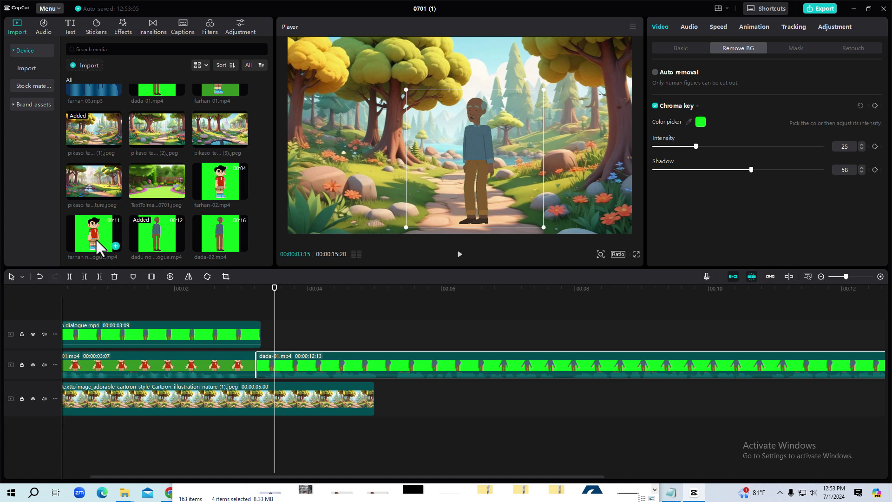
{"action": "left_click_drag", "start_coordinate": [99, 247], "coordinate": [284, 339]}
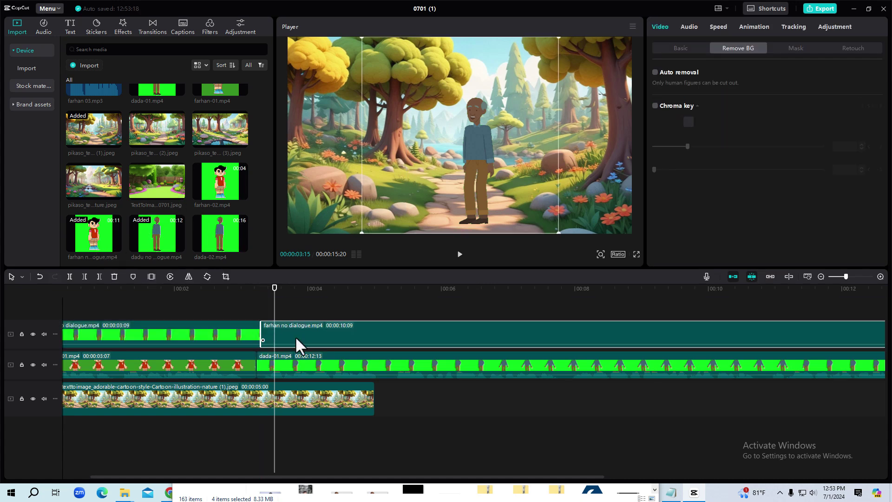
{"action": "left_click", "coordinate": [190, 364]}
{"action": "left_click", "coordinate": [184, 309]}
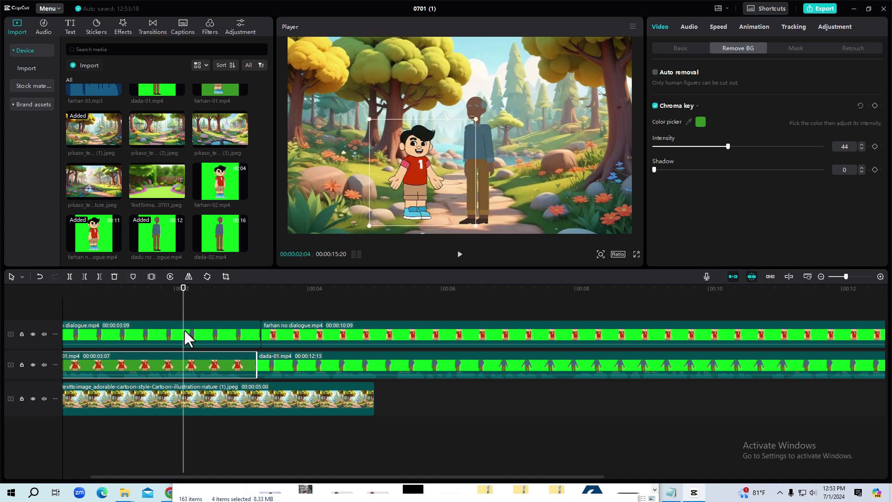
{"action": "right_click", "coordinate": [185, 365]}
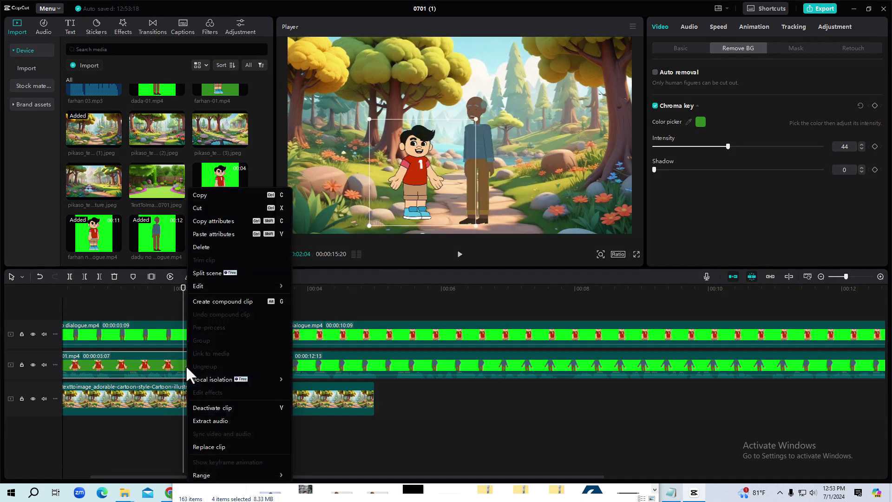
{"action": "left_click", "coordinate": [207, 224]}
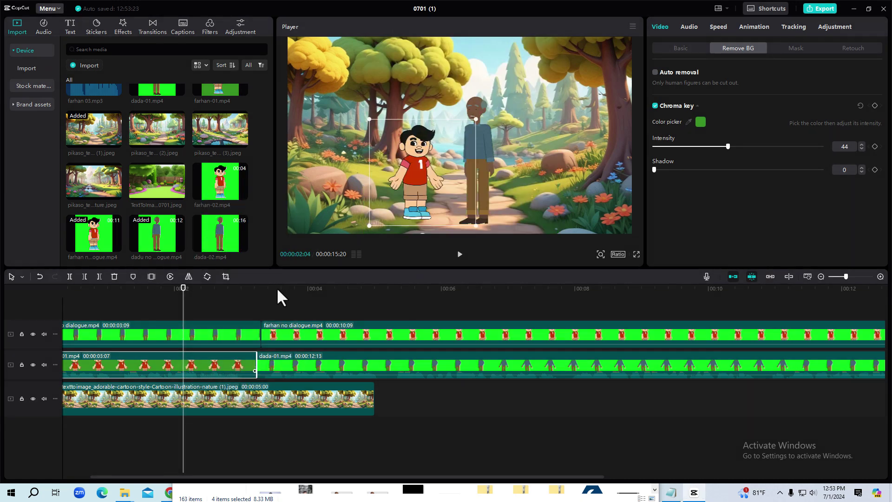
{"action": "left_click", "coordinate": [278, 288]}
{"action": "right_click", "coordinate": [297, 332]}
{"action": "left_click", "coordinate": [324, 234]}
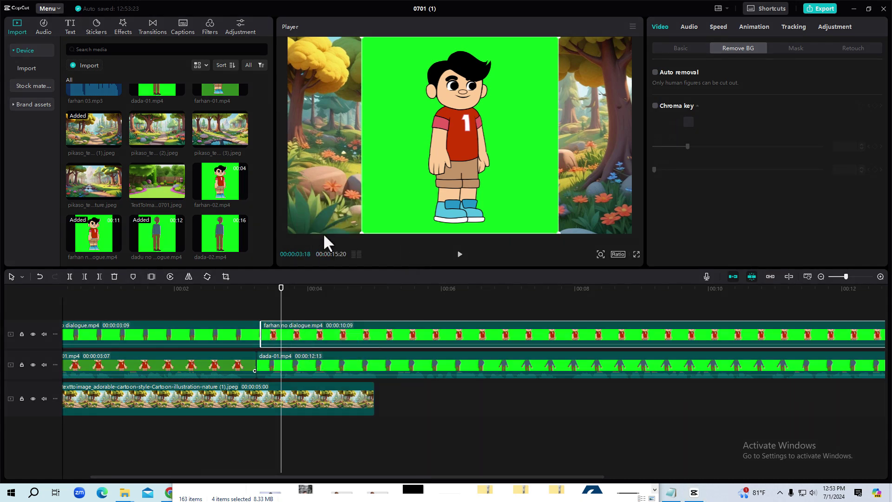
{"action": "left_click", "coordinate": [555, 349]}
{"action": "left_click", "coordinate": [214, 314]}
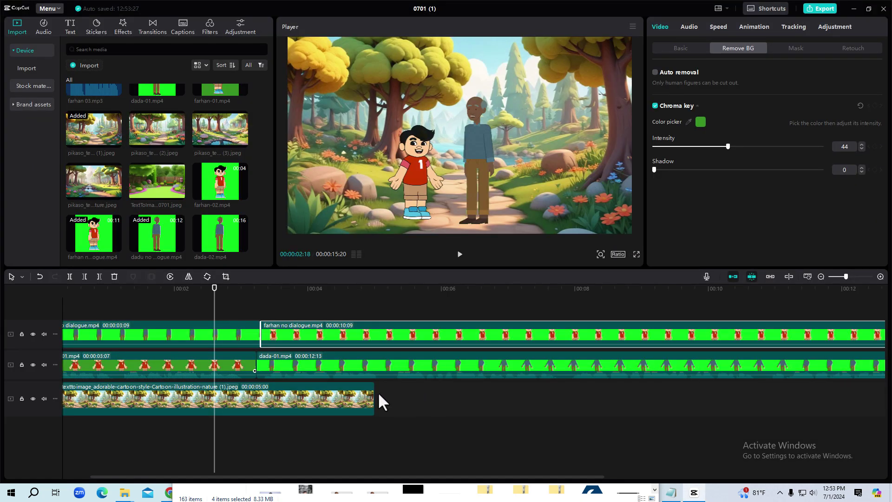
- Extend the forest background image to 00:00:19:24, past the end of dada-01, and play through the two-character scene
{"action": "left_click_drag", "start_coordinate": [374, 399], "coordinate": [771, 395]}
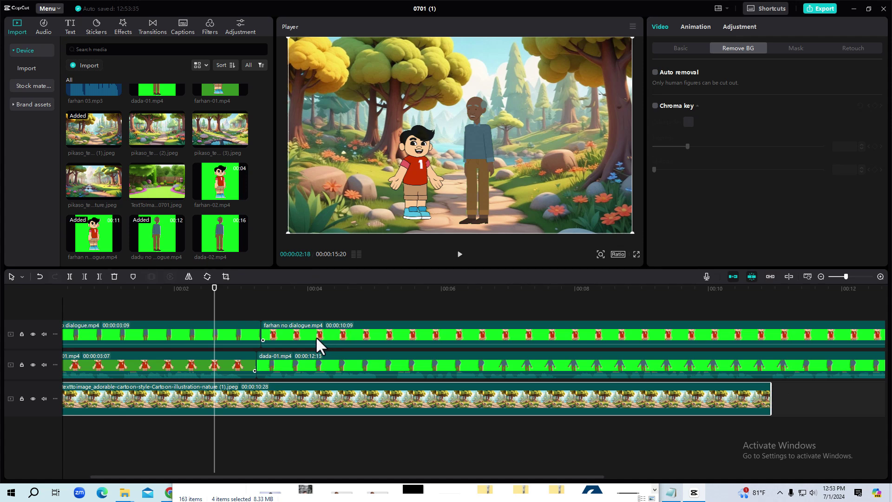
{"action": "scroll", "coordinate": [313, 341], "scroll_direction": "down", "scroll_amount": 3}
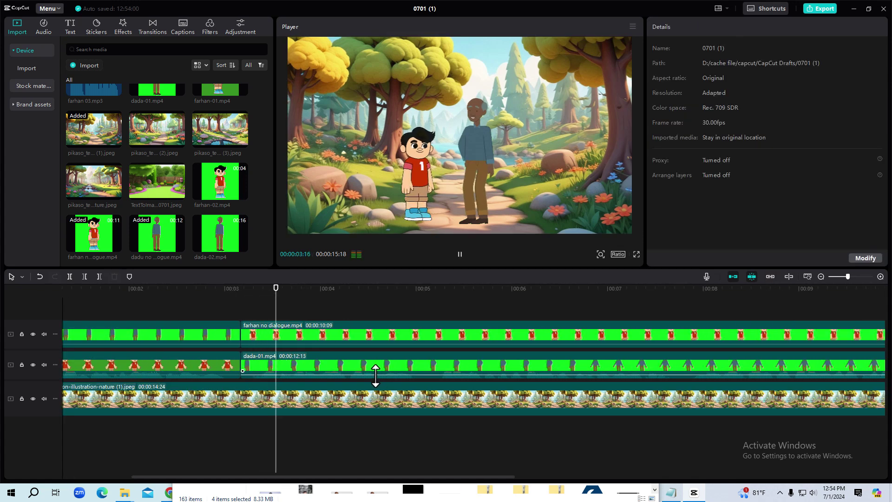
{"action": "scroll", "coordinate": [372, 386], "scroll_direction": "down", "scroll_amount": 3}
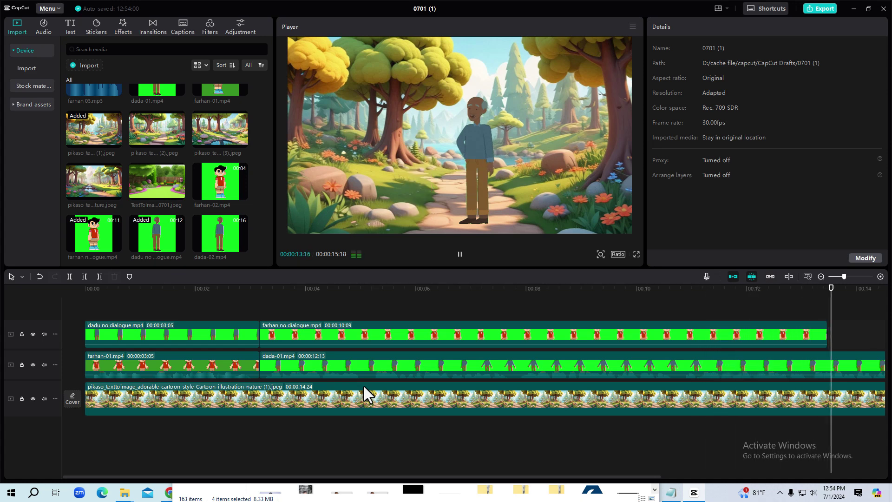
{"action": "key", "text": "space"}
{"action": "left_click", "coordinate": [331, 363]}
{"action": "scroll", "coordinate": [331, 364], "scroll_direction": "down", "scroll_amount": 3}
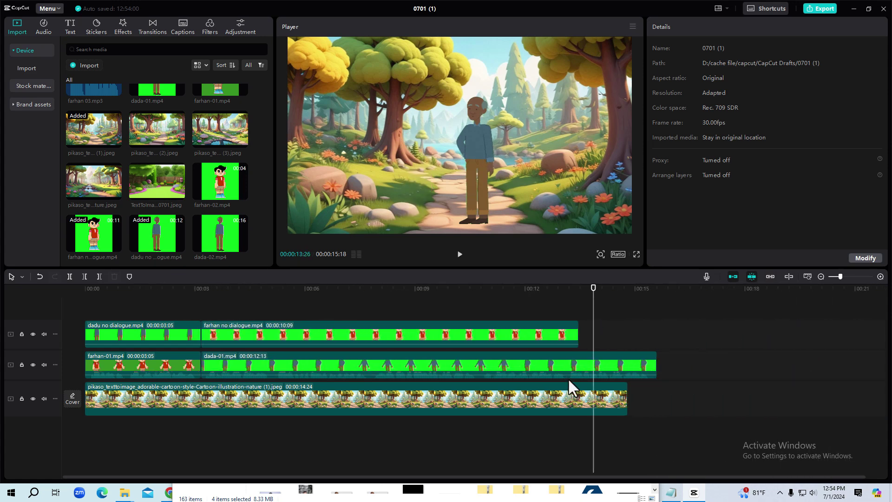
{"action": "left_click_drag", "start_coordinate": [625, 394], "coordinate": [812, 393]}
- Paste a second "farhan no dialogue" clip at 00:00:13:10 and cut off its excess at the end of dada-01
{"action": "left_click", "coordinate": [553, 333]}
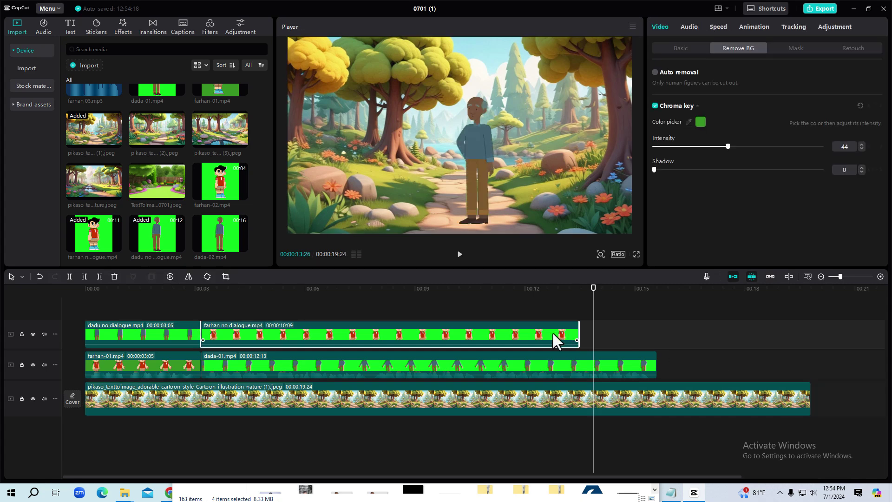
{"action": "left_click", "coordinate": [575, 293]}
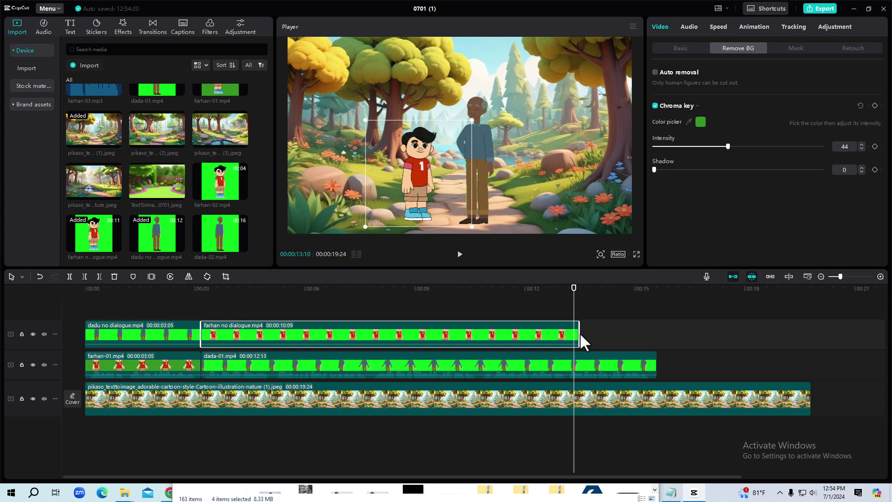
{"action": "key", "text": "ctrl+v"}
{"action": "left_click", "coordinate": [585, 292]}
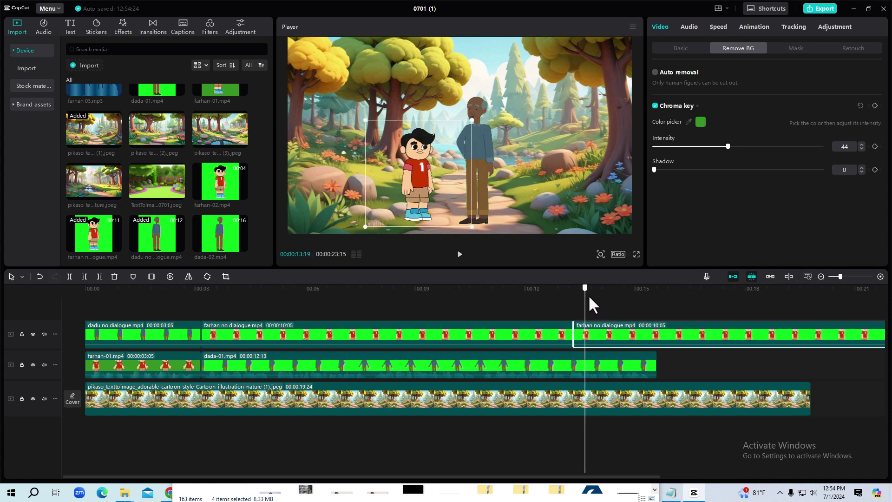
{"action": "left_click_drag", "start_coordinate": [589, 295], "coordinate": [656, 305]}
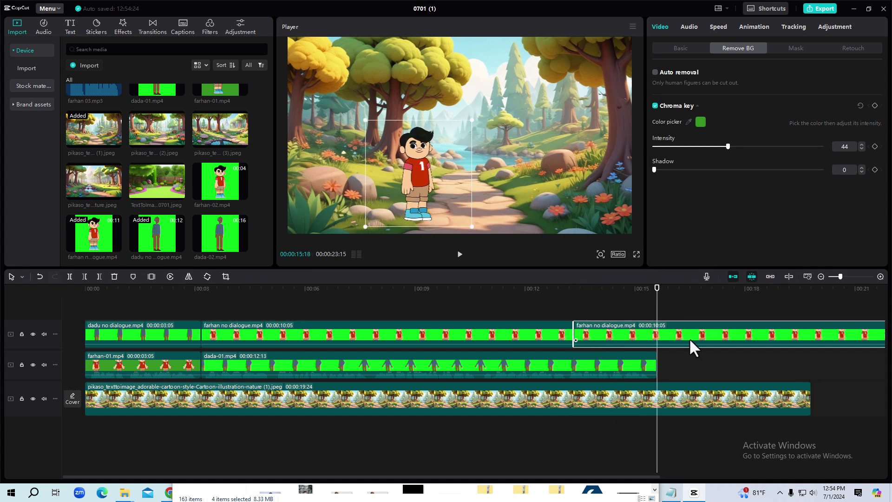
{"action": "key", "text": "ctrl+b"}
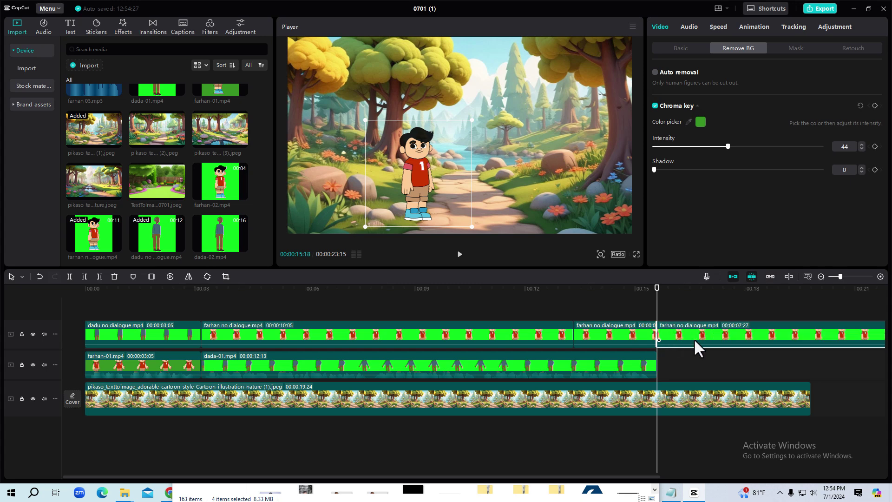
{"action": "key", "text": "Delete"}
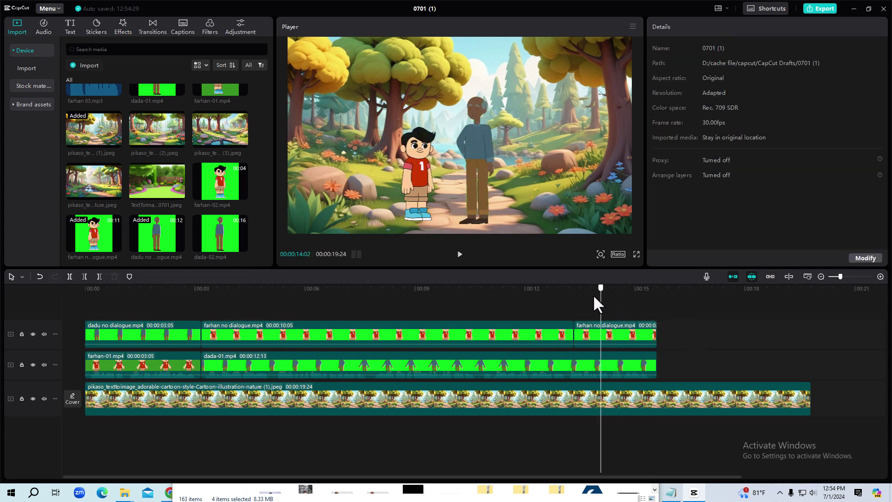
- Add farhan-02.mp4 to the top track directly after the second "farhan no dialogue" clip
{"action": "scroll", "coordinate": [348, 321], "scroll_direction": "down", "scroll_amount": 1}
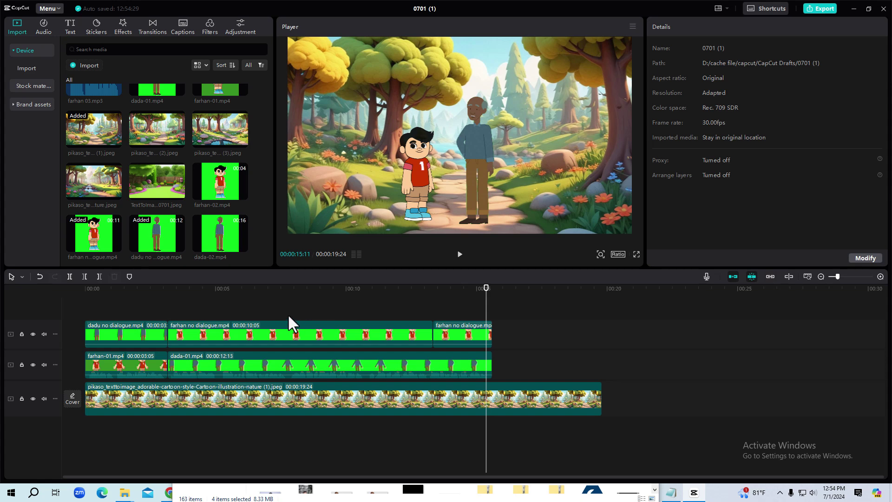
{"action": "scroll", "coordinate": [288, 317], "scroll_direction": "down", "scroll_amount": 1}
{"action": "scroll", "coordinate": [249, 158], "scroll_direction": "up", "scroll_amount": 2}
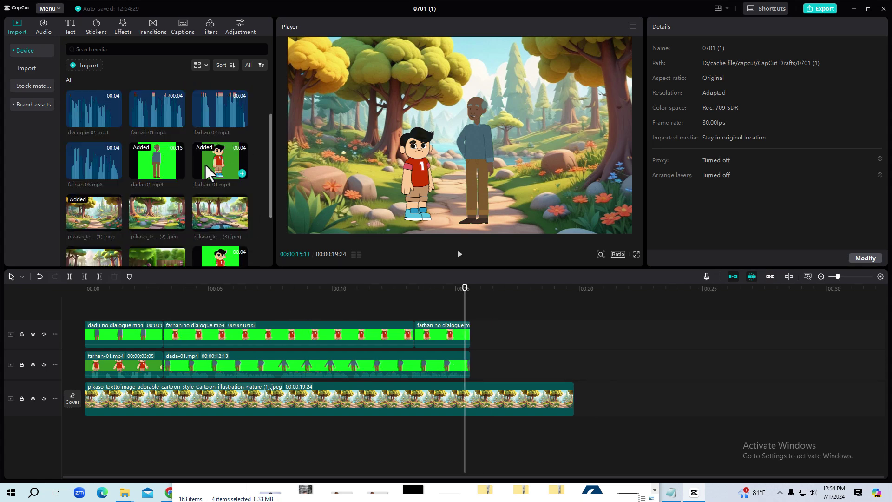
{"action": "scroll", "coordinate": [207, 172], "scroll_direction": "down", "scroll_amount": 2}
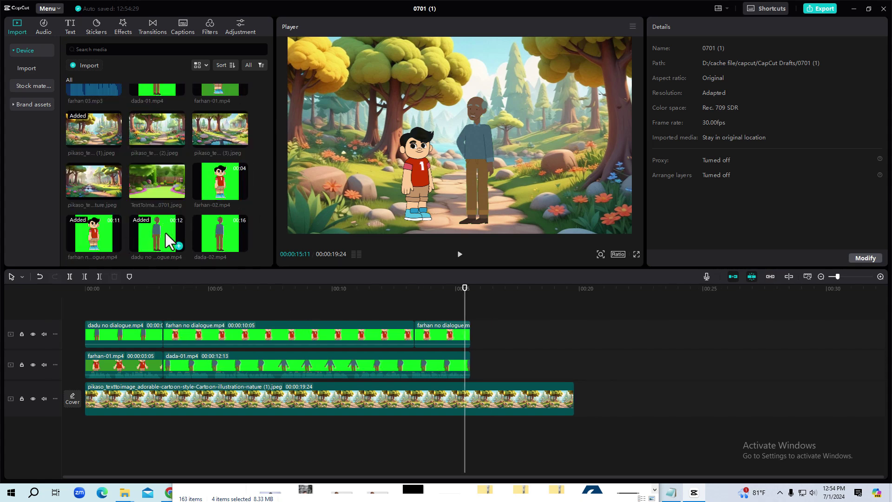
{"action": "mouse_move", "coordinate": [231, 189]}
{"action": "left_click_drag", "start_coordinate": [224, 188], "coordinate": [478, 340]}
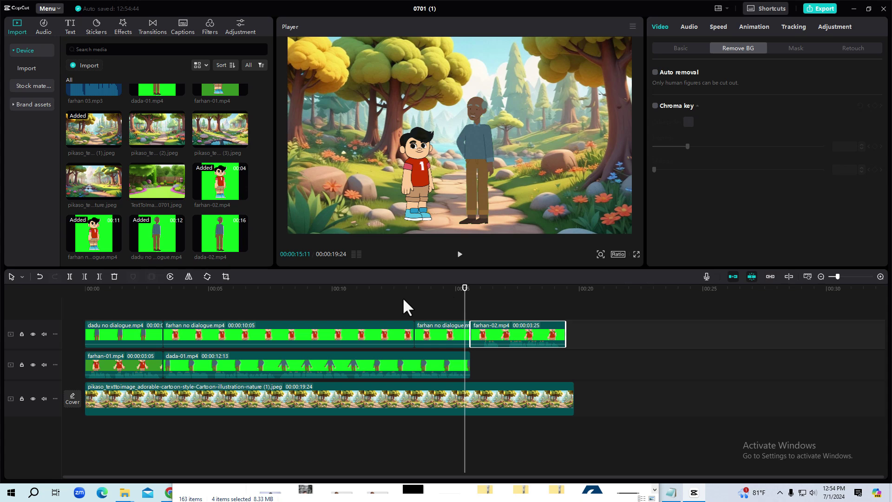
- Copy farhan-01's attributes and paste them onto farhan-02, including location size, blend, canvas, chroma key and audio settings
{"action": "left_click", "coordinate": [119, 359]}
{"action": "right_click", "coordinate": [119, 359]}
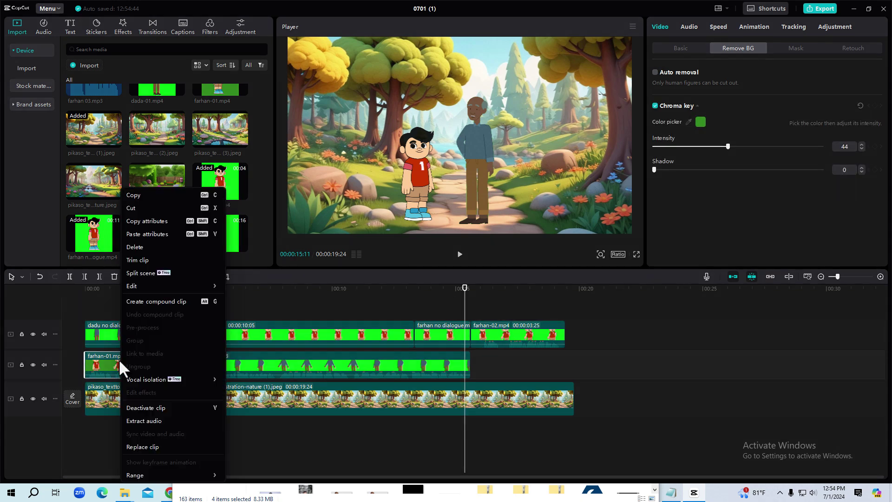
{"action": "left_click", "coordinate": [149, 222]}
{"action": "left_click", "coordinate": [497, 289]}
{"action": "left_click", "coordinate": [498, 328]}
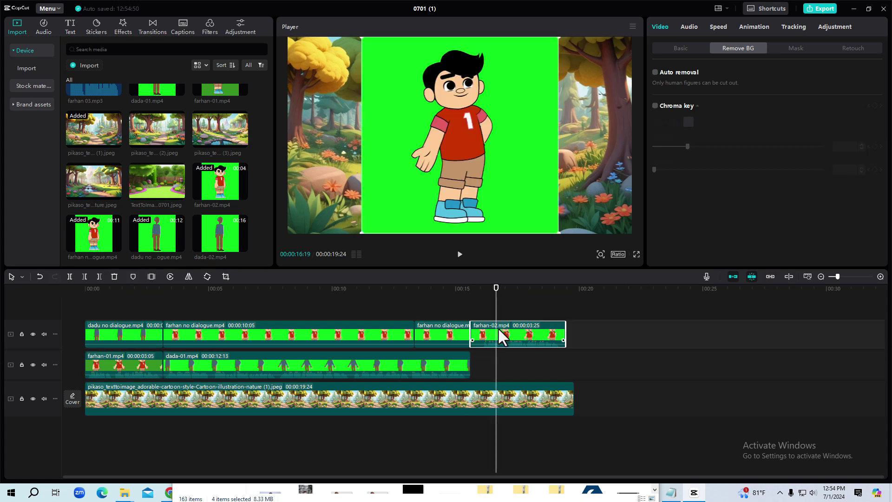
{"action": "right_click", "coordinate": [498, 328]}
{"action": "left_click", "coordinate": [517, 232]}
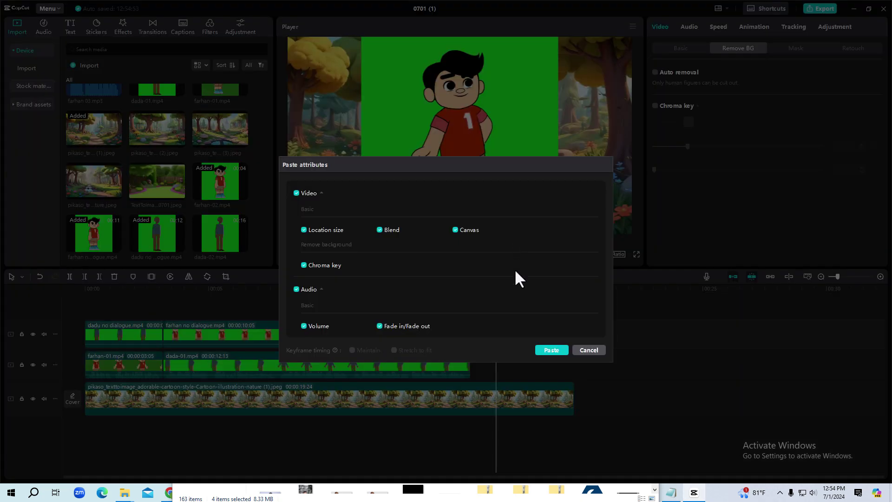
{"action": "left_click", "coordinate": [551, 351]}
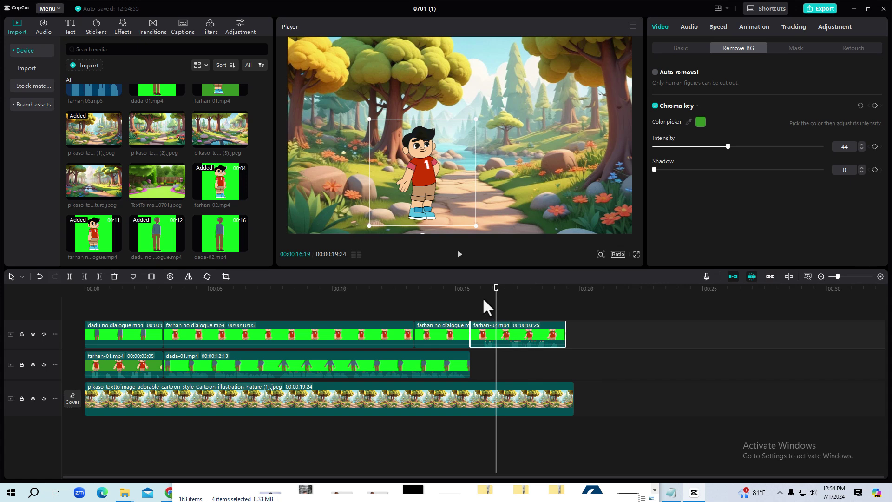
- Trim the start of farhan-02 to a duration of 00:00:03:17 and keep it directly after the "farhan no dialogue" clip
{"action": "key", "text": "Up"}
{"action": "scroll", "coordinate": [495, 317], "scroll_direction": "up", "scroll_amount": 2}
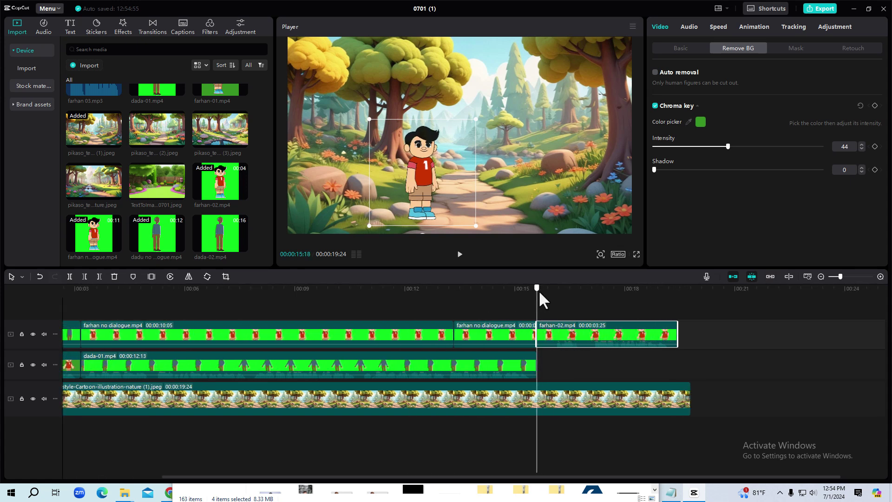
{"action": "key", "text": "space"}
{"action": "key", "text": "space"}
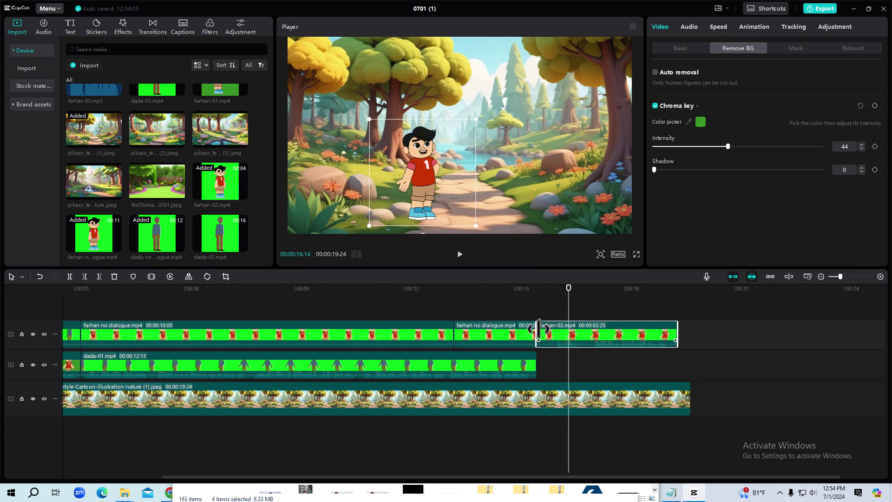
{"action": "left_click_drag", "start_coordinate": [540, 328], "coordinate": [549, 332]}
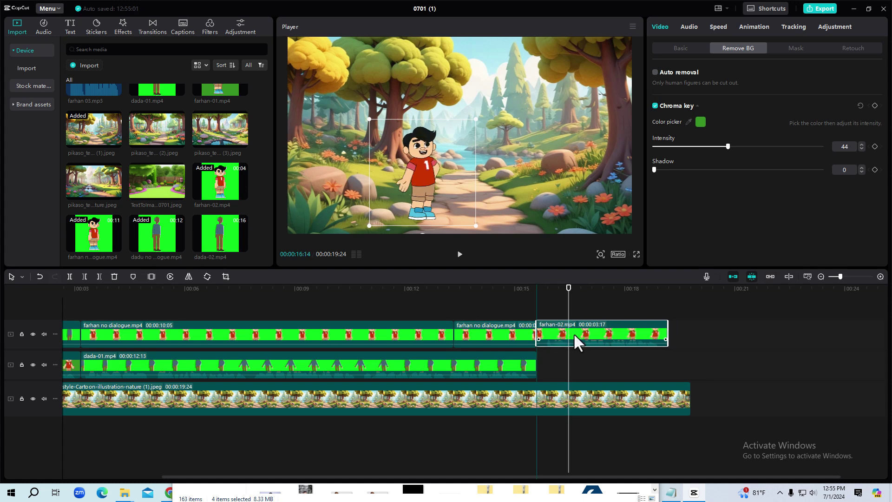
{"action": "left_click", "coordinate": [528, 289]}
{"action": "left_click", "coordinate": [650, 290]}
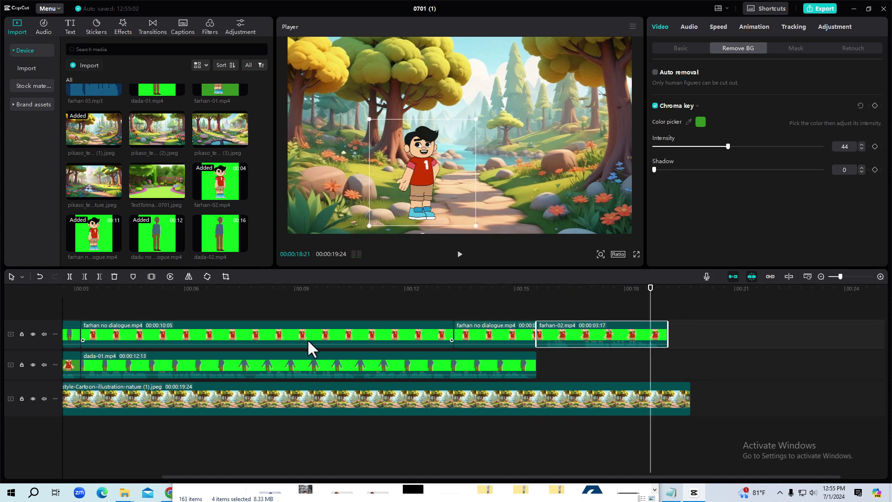
- Paste a copy of the first "dadu no dialogue" clip directly after dada-01 at 00:00:15:18 and extend it to 00:00:03:17
{"action": "left_click", "coordinate": [274, 294]}
{"action": "scroll", "coordinate": [177, 350], "scroll_direction": "down", "scroll_amount": 1}
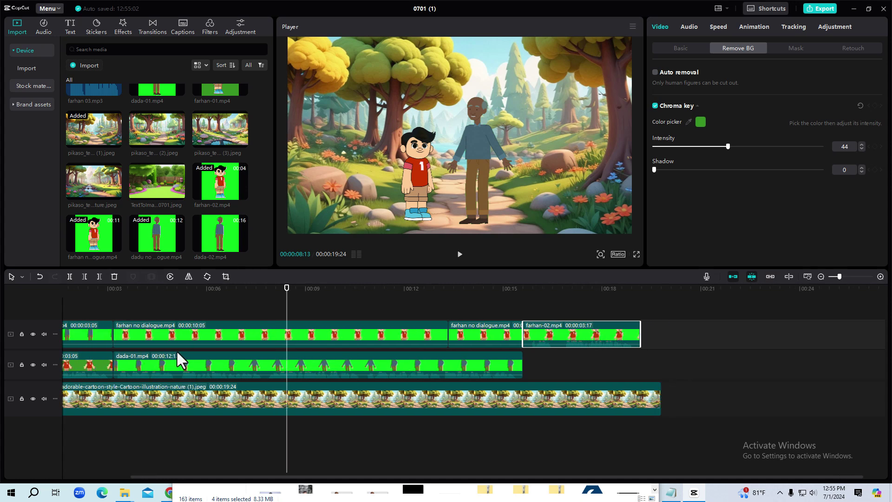
{"action": "scroll", "coordinate": [180, 344], "scroll_direction": "down", "scroll_amount": 2}
{"action": "left_click", "coordinate": [113, 295]}
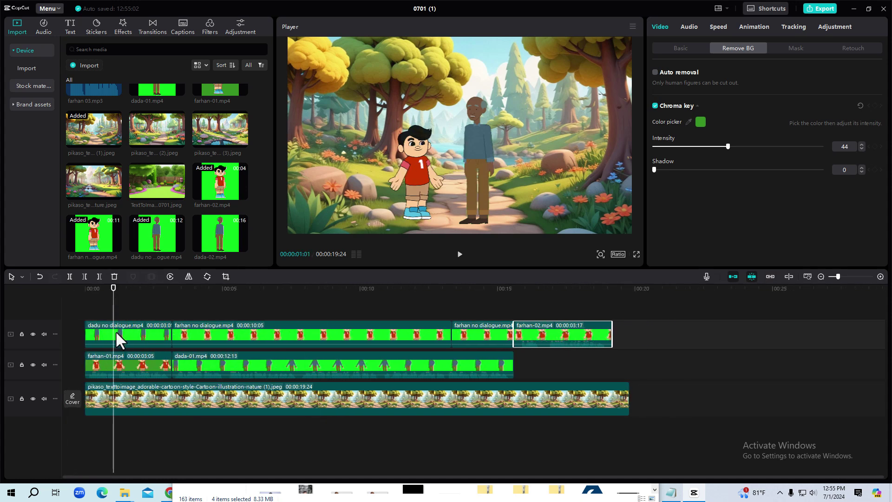
{"action": "left_click", "coordinate": [116, 331]}
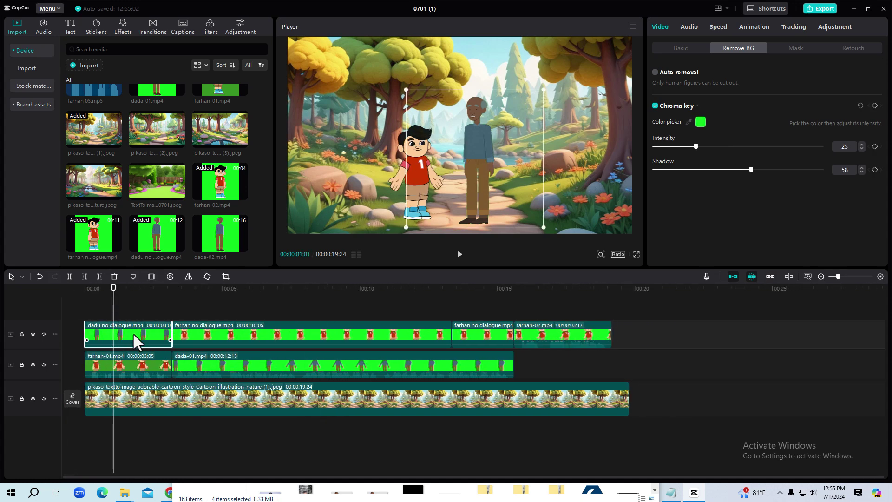
{"action": "right_click", "coordinate": [133, 333]}
{"action": "left_click", "coordinate": [155, 199]}
{"action": "left_click", "coordinate": [538, 285]}
{"action": "left_click", "coordinate": [514, 289]}
{"action": "key", "text": "ctrl+v"}
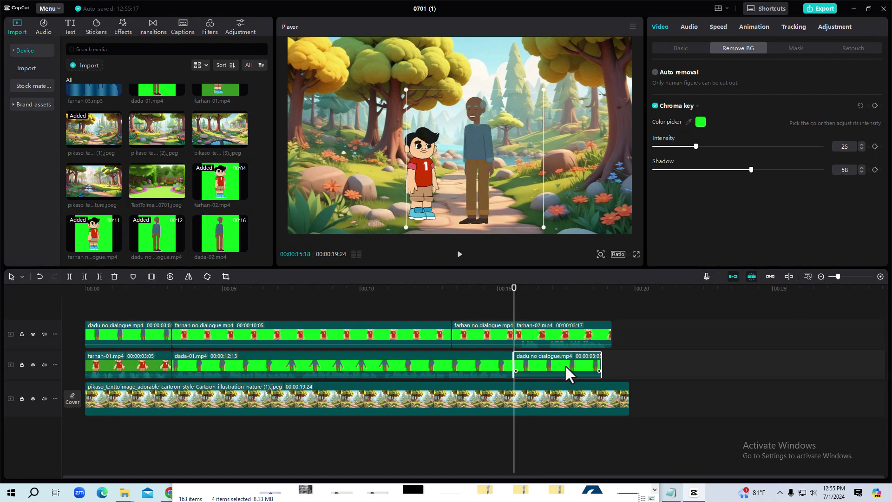
{"action": "left_click_drag", "start_coordinate": [604, 359], "coordinate": [613, 359]}
- Play back the transition into farhan-02 and trim the background image to 00:00:19:05, level with the last clips
{"action": "left_click", "coordinate": [481, 290]}
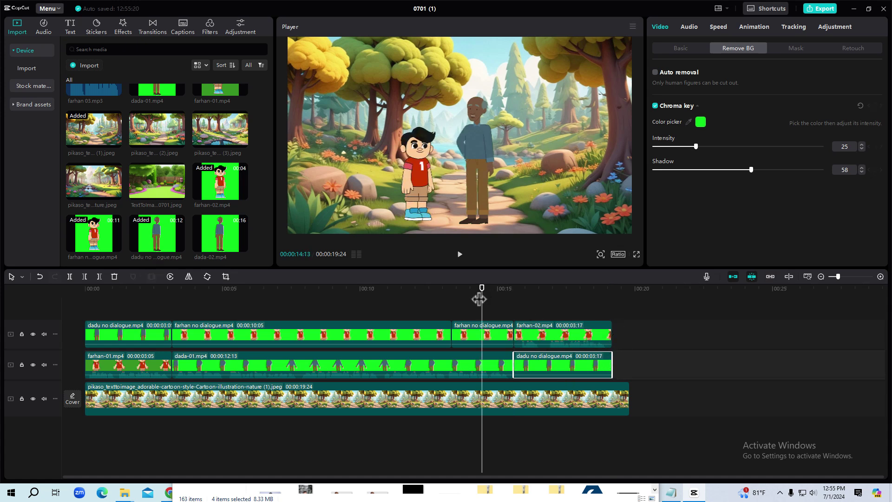
{"action": "key", "text": "space"}
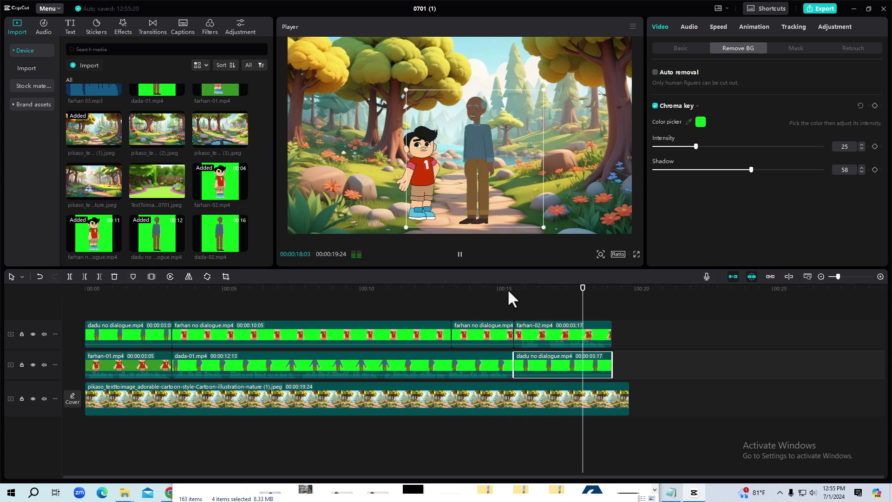
{"action": "left_click", "coordinate": [593, 292]}
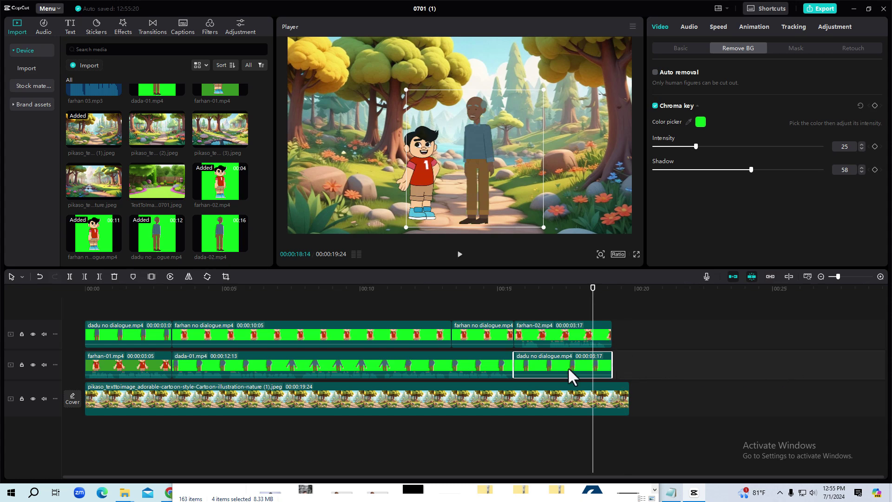
{"action": "key", "text": "ctrl+z"}
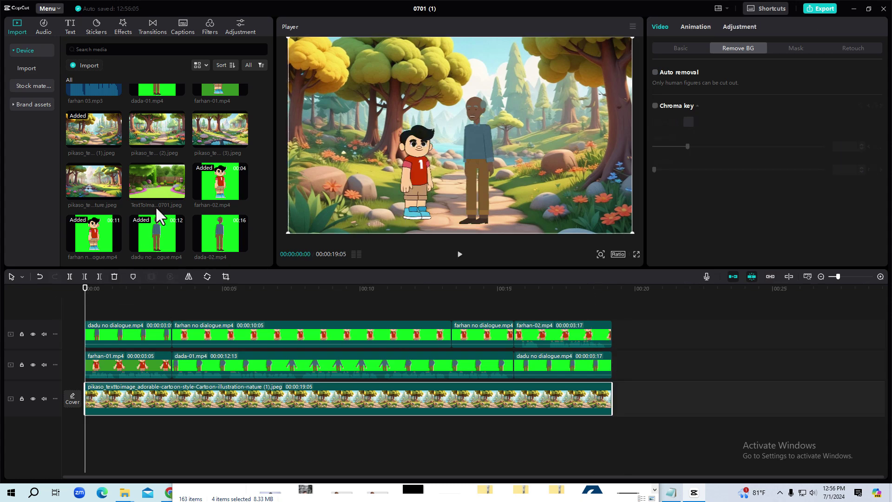
- Add the trending sticker of white fluttering butterflies to the timeline at 00:00:00:00
{"action": "left_click", "coordinate": [124, 29]}
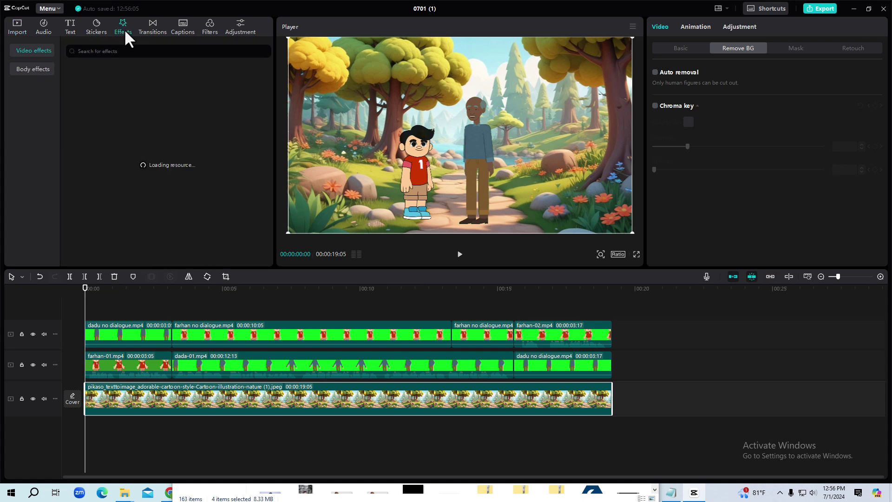
{"action": "left_click", "coordinate": [98, 27]}
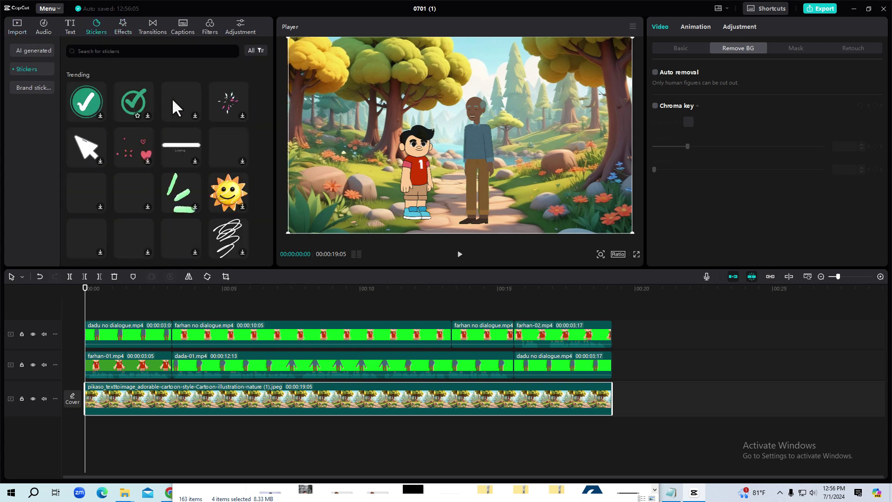
{"action": "scroll", "coordinate": [172, 107], "scroll_direction": "down", "scroll_amount": 5}
{"action": "left_click", "coordinate": [133, 130]}
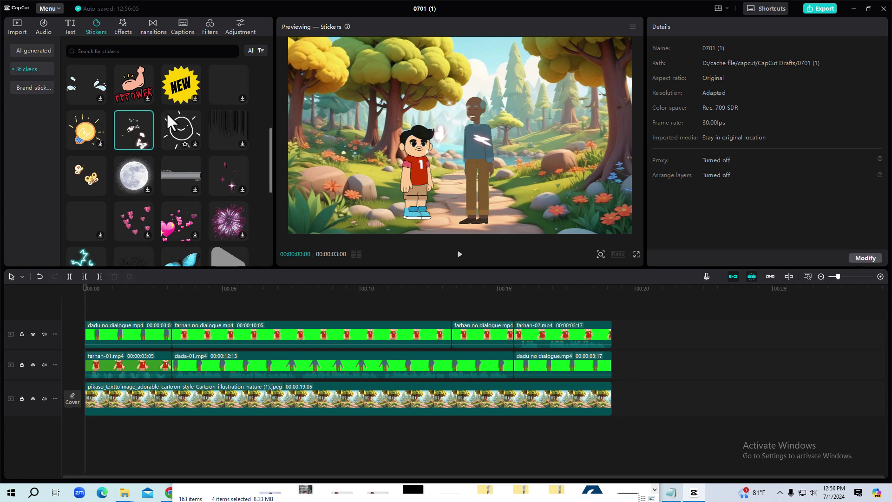
{"action": "left_click", "coordinate": [147, 143]}
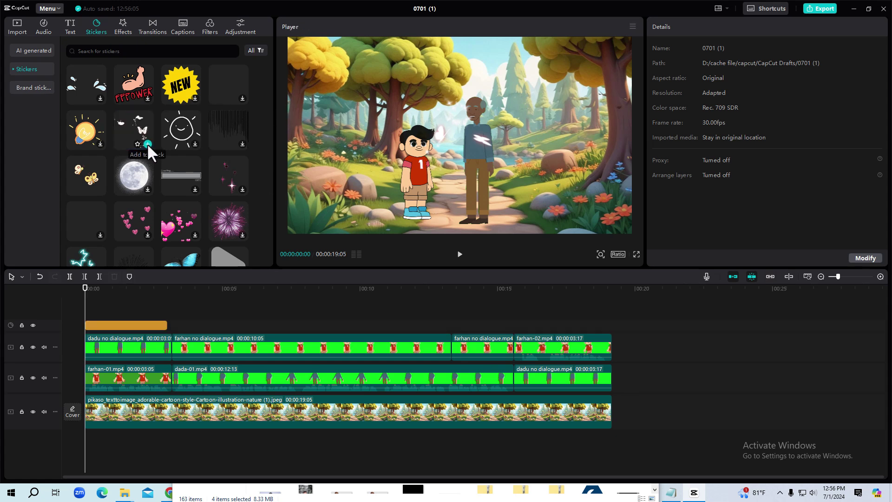
- Scale the white butterflies sticker to 44% at X 1435, Y -723, and extend it to the end of the video
{"action": "left_click", "coordinate": [100, 289]}
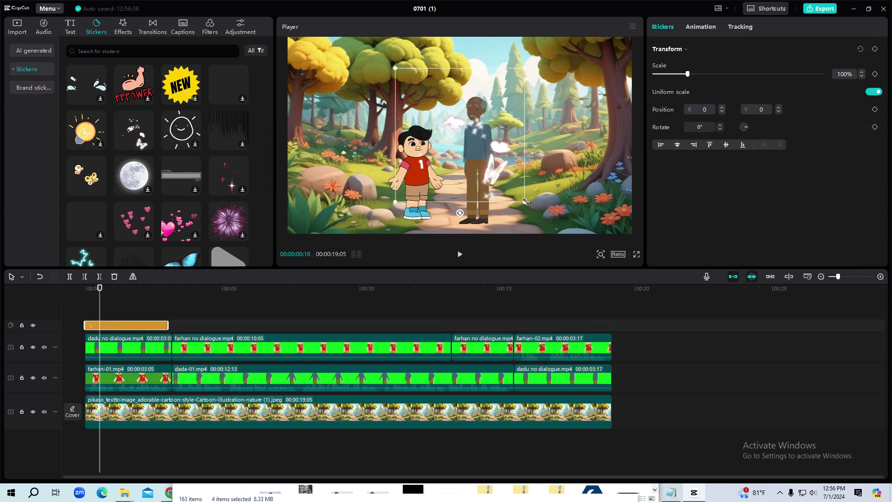
{"action": "left_click_drag", "start_coordinate": [525, 202], "coordinate": [592, 206]}
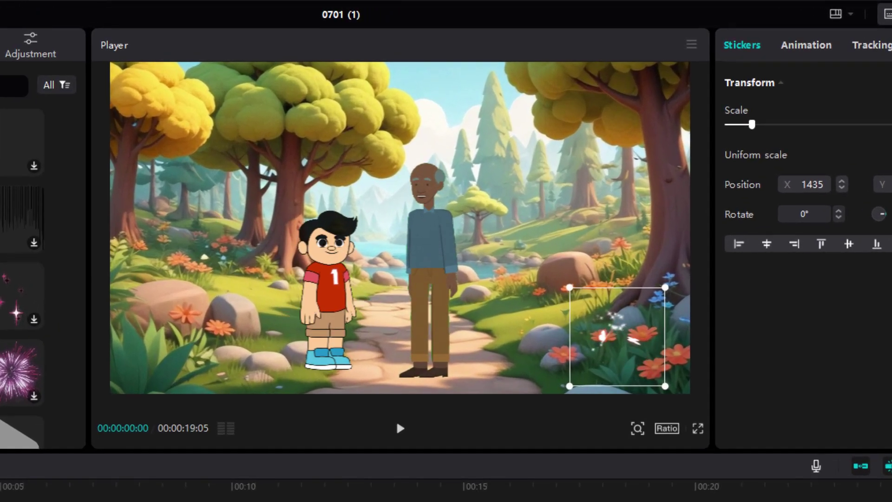
{"action": "left_click", "coordinate": [399, 426]}
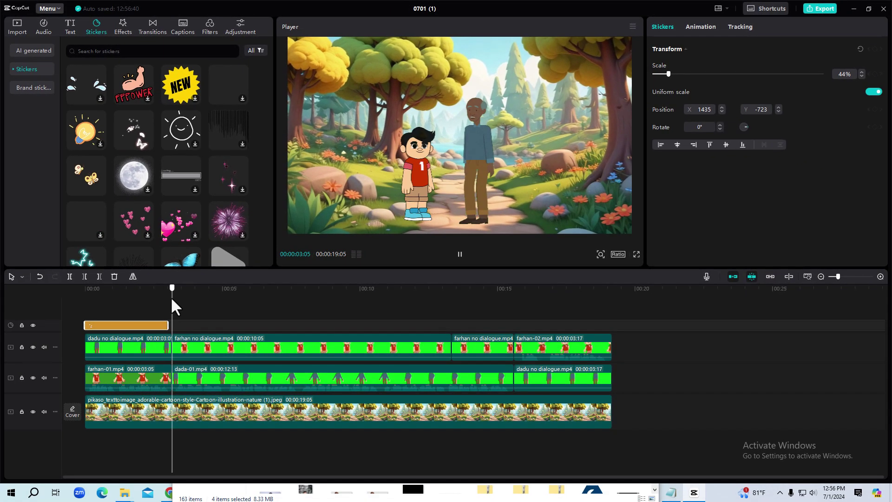
{"action": "left_click_drag", "start_coordinate": [167, 324], "coordinate": [607, 327]}
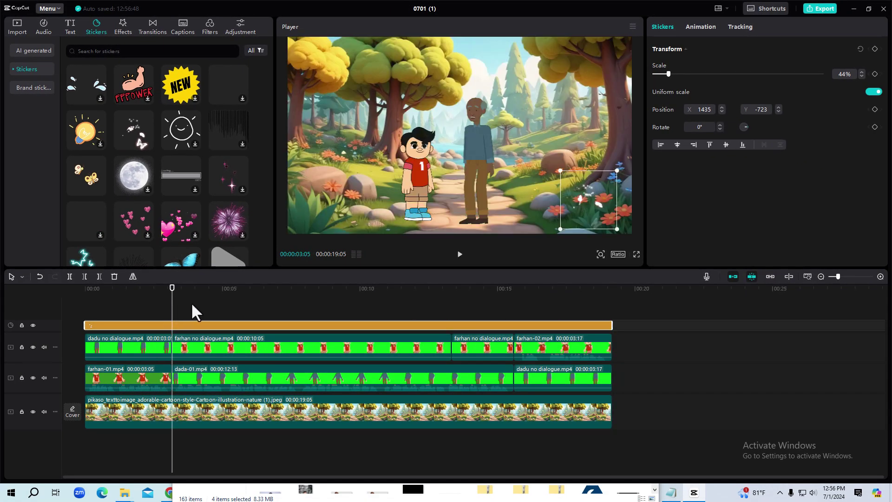
{"action": "key", "text": "space"}
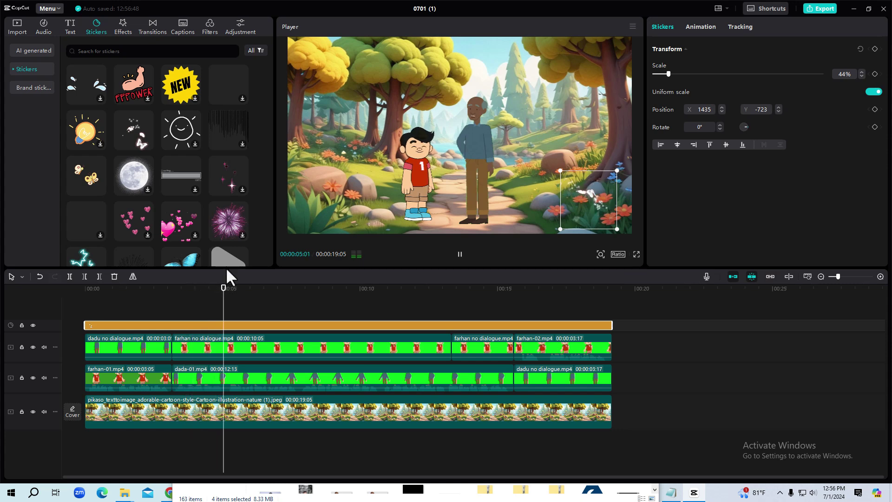
{"action": "scroll", "coordinate": [174, 171], "scroll_direction": "down", "scroll_amount": 2}
{"action": "key", "text": "space"}
- Add the blue butterfly sticker at 00:00:05:17, scale it to 19% and place it at X -1697, Y -730
{"action": "scroll", "coordinate": [188, 175], "scroll_direction": "down", "scroll_amount": 2}
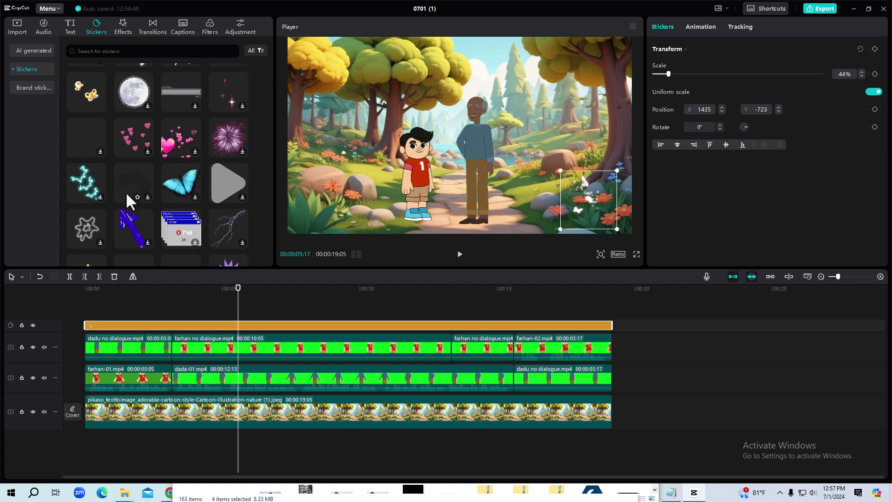
{"action": "left_click", "coordinate": [186, 181]}
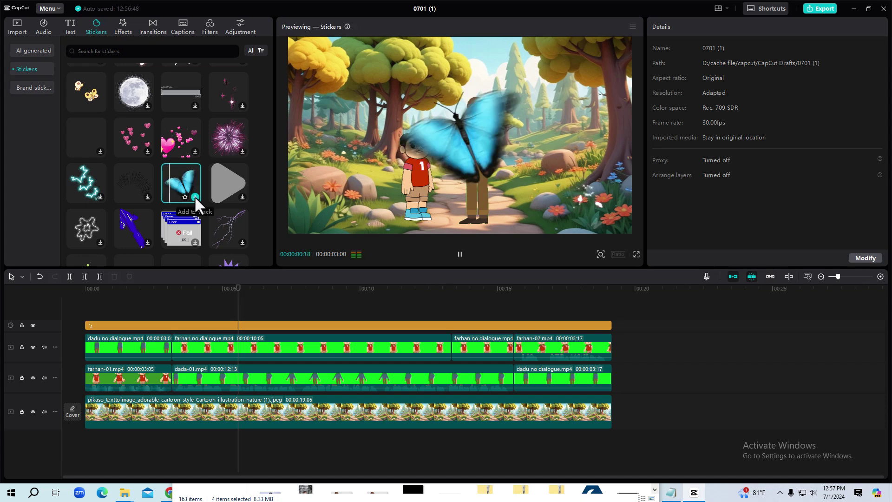
{"action": "left_click", "coordinate": [194, 196]}
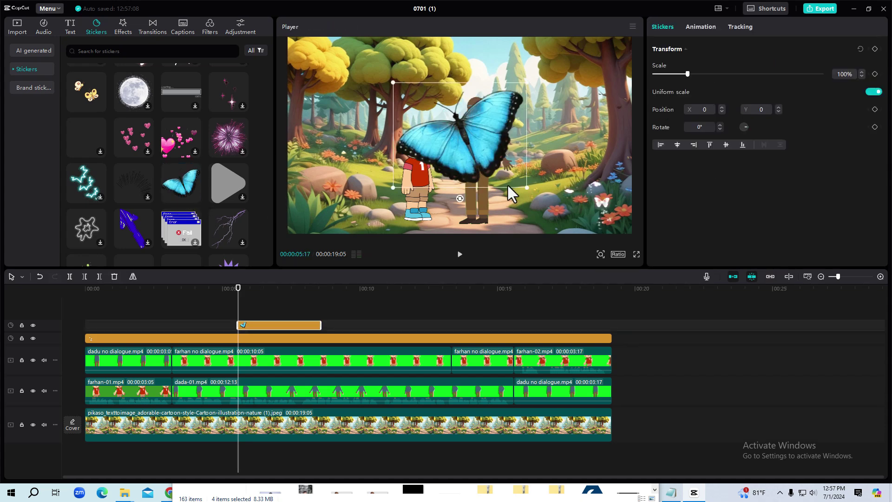
{"action": "left_click_drag", "start_coordinate": [527, 188], "coordinate": [469, 149]}
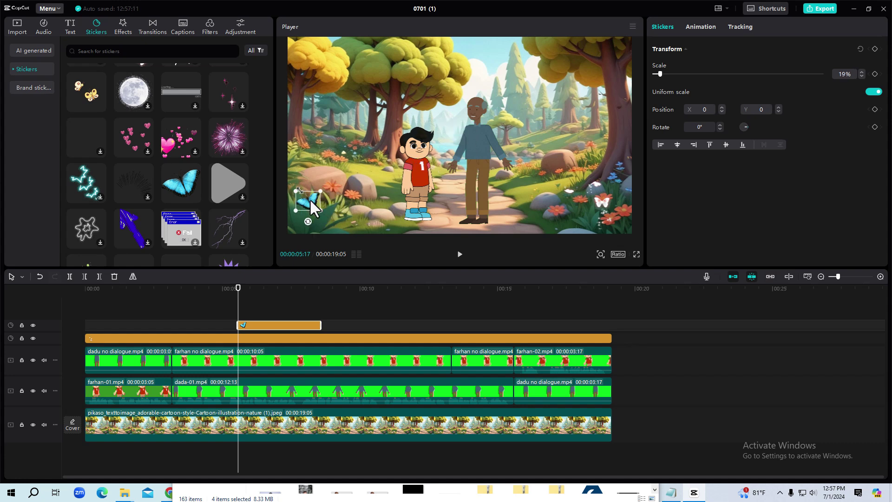
- Move the blue butterfly sticker to the start of the timeline and extend it to the end of the video
{"action": "left_click_drag", "start_coordinate": [268, 327], "coordinate": [107, 328]}
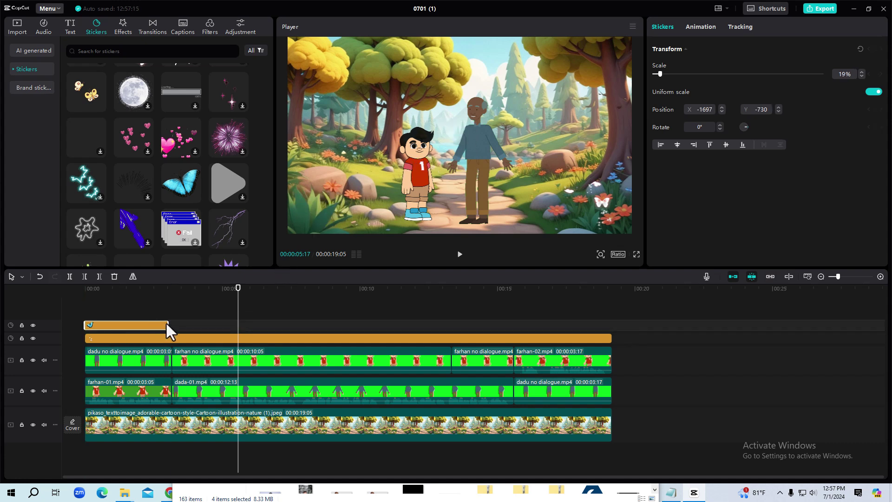
{"action": "left_click_drag", "start_coordinate": [168, 324], "coordinate": [609, 330]}
{"action": "left_click", "coordinate": [330, 291]}
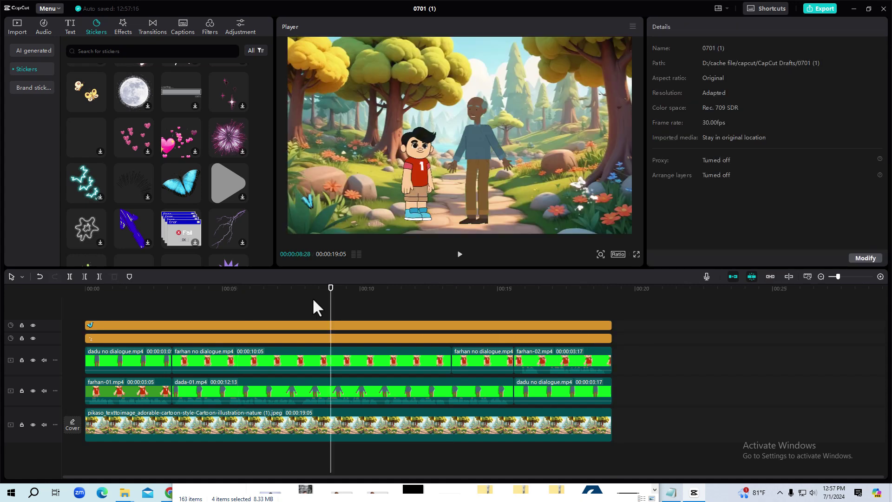
- Add the sticker of small yellow, green and pink flowers from the Fall sticker category
{"action": "scroll", "coordinate": [93, 191], "scroll_direction": "down", "scroll_amount": 2}
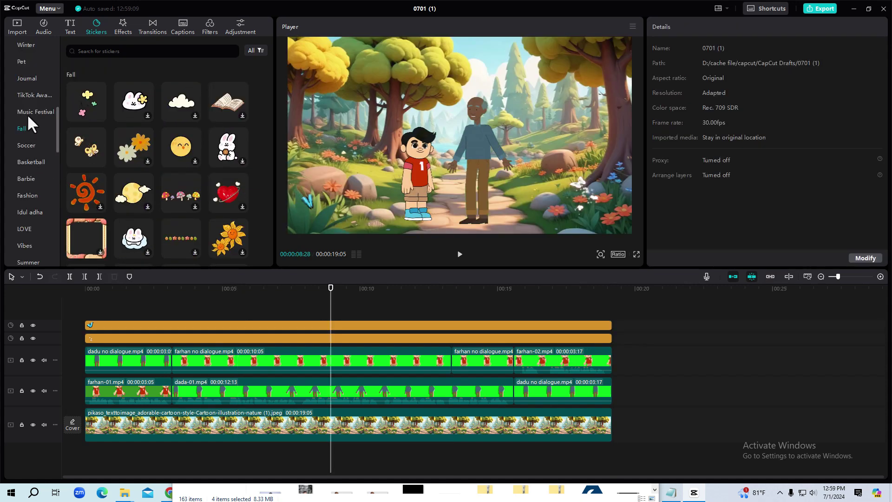
{"action": "left_click", "coordinate": [28, 113]}
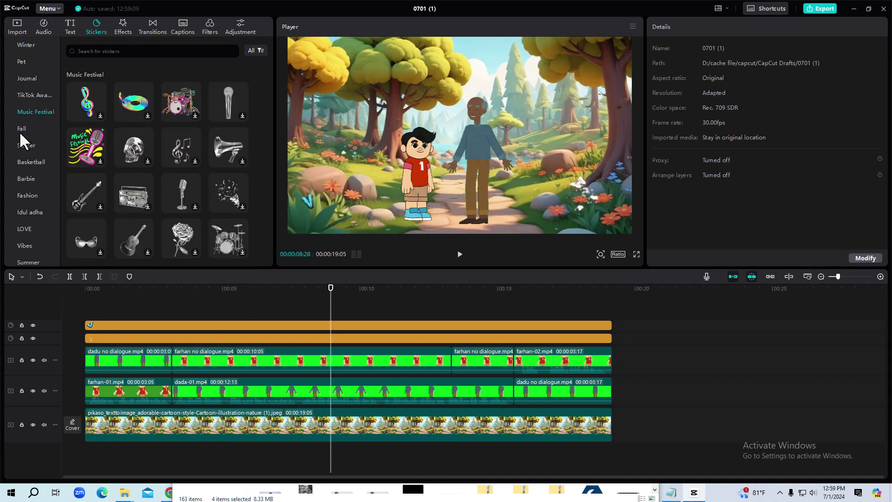
{"action": "left_click", "coordinate": [19, 131]}
{"action": "left_click", "coordinate": [101, 116]}
- Stretch the small flowers sticker over the whole timeline and scale it to 43% at X 979, Y -660
{"action": "left_click_drag", "start_coordinate": [354, 325], "coordinate": [93, 328]}
{"action": "left_click_drag", "start_coordinate": [169, 326], "coordinate": [609, 338]}
{"action": "left_click", "coordinate": [282, 290]}
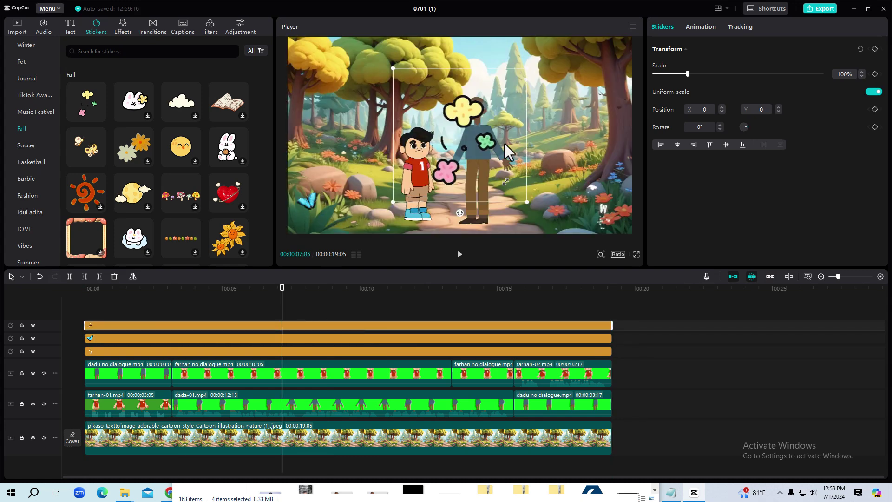
{"action": "left_click_drag", "start_coordinate": [528, 201], "coordinate": [553, 202]}
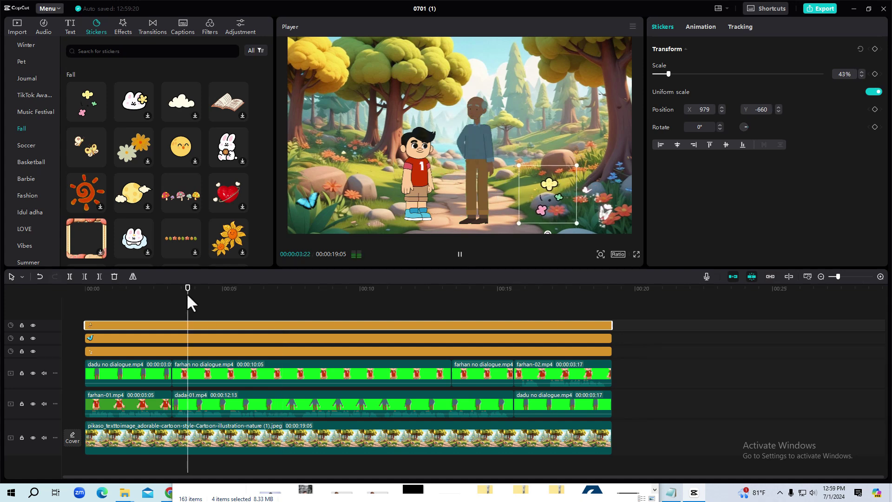
- Add the orange sunflower sticker with green leaves from the Fall category at 00:00:06:22
{"action": "scroll", "coordinate": [154, 186], "scroll_direction": "down", "scroll_amount": 5}
{"action": "left_click", "coordinate": [138, 215]}
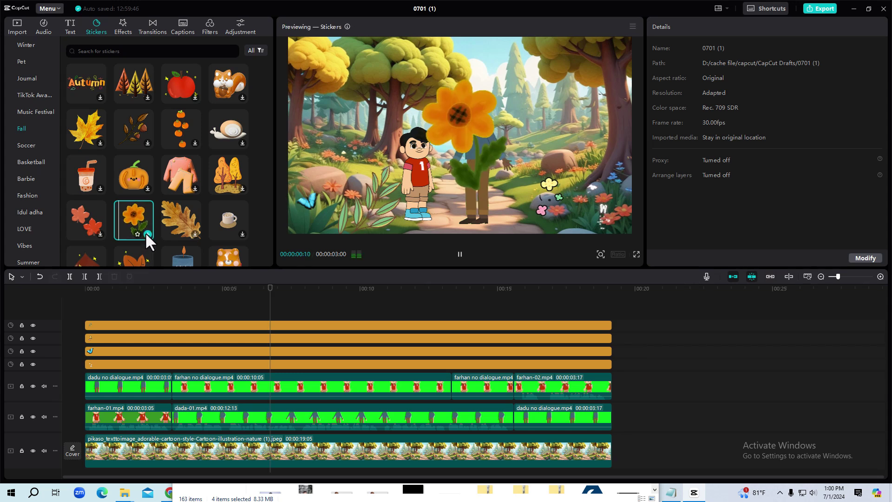
{"action": "left_click", "coordinate": [148, 235]}
- Scale the sunflower sticker to 55% at X 619, Y -888, and make it span the whole timeline from the start
{"action": "left_click_drag", "start_coordinate": [487, 164], "coordinate": [521, 199]}
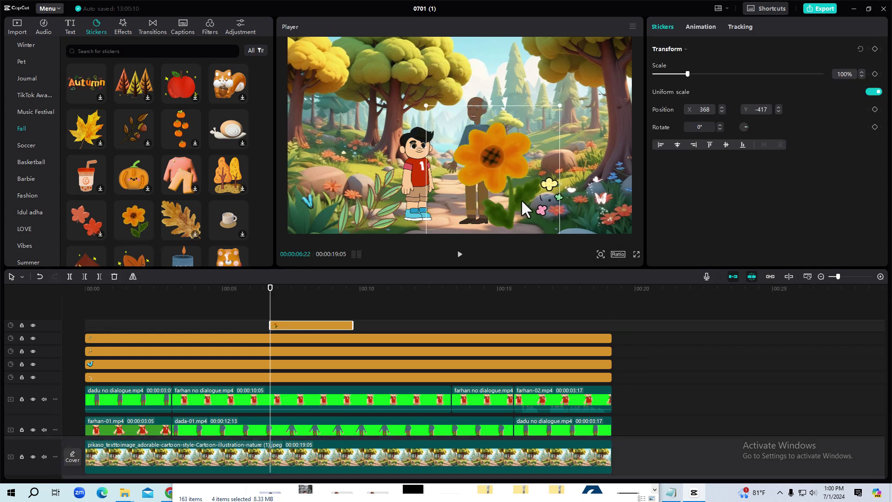
{"action": "left_click_drag", "start_coordinate": [564, 106], "coordinate": [530, 135]}
{"action": "left_click_drag", "start_coordinate": [497, 174], "coordinate": [522, 225]}
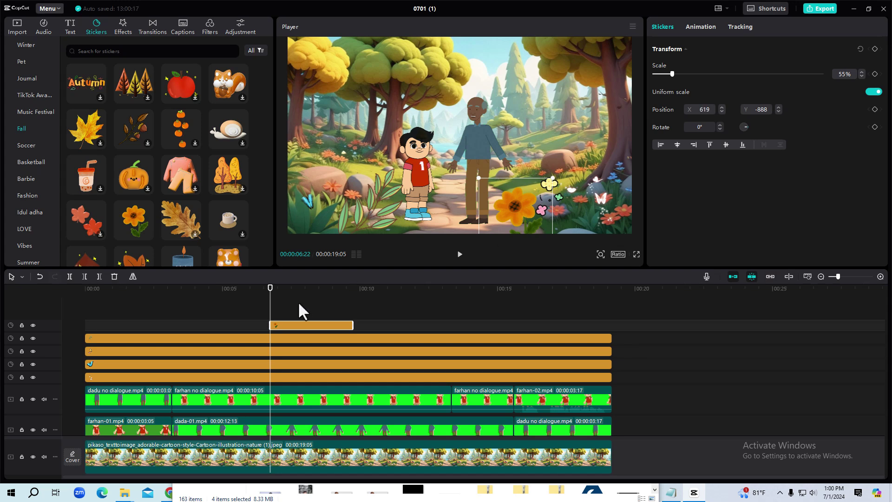
{"action": "left_click_drag", "start_coordinate": [302, 325], "coordinate": [140, 326]}
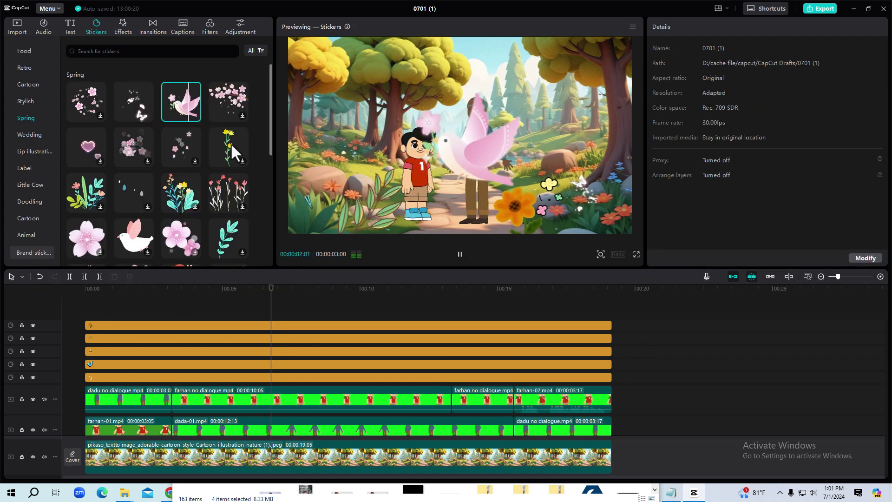
- Add the Spring category's pink bird sticker, stretched across almost the whole timeline, and scale it to 29% at X 1467, Y 357
{"action": "left_click_drag", "start_coordinate": [193, 115], "coordinate": [317, 311]}
{"action": "left_click_drag", "start_coordinate": [262, 327], "coordinate": [65, 328]}
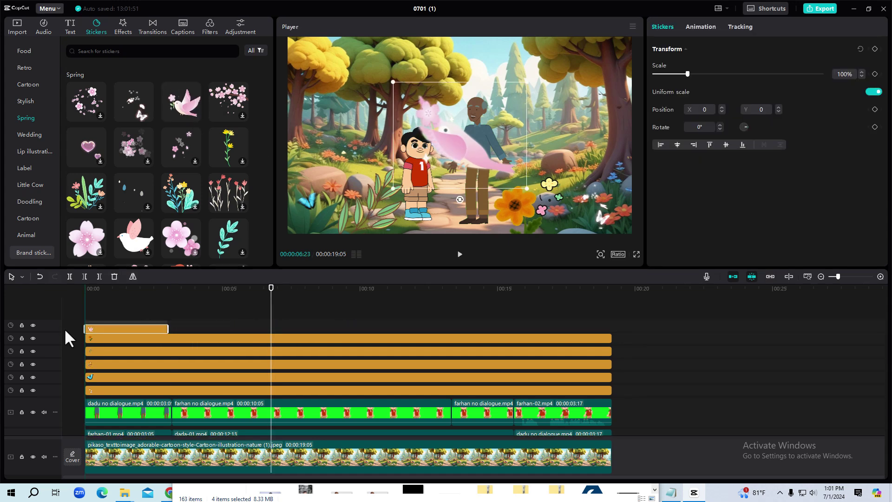
{"action": "left_click_drag", "start_coordinate": [168, 324], "coordinate": [606, 330]}
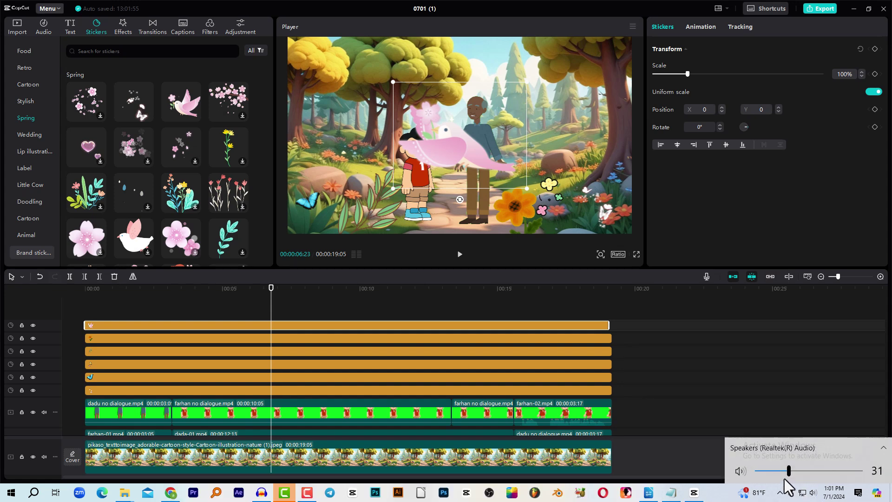
{"action": "left_click_drag", "start_coordinate": [393, 189], "coordinate": [590, 105]}
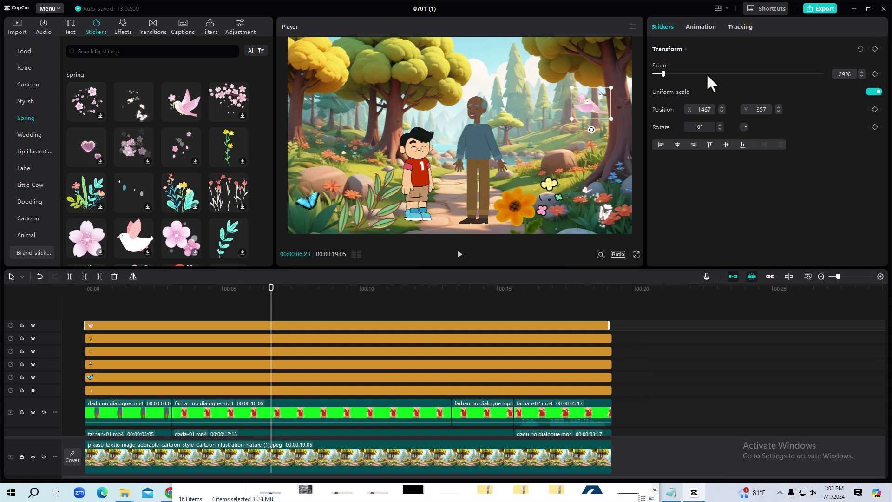
- Animate the pink bird sticker with a keyframe at 00:00:06:23 and a move beyond the picture's upper-left edge at 00:00:10:09, and play it
{"action": "left_click", "coordinate": [874, 50]}
{"action": "left_click", "coordinate": [369, 289]}
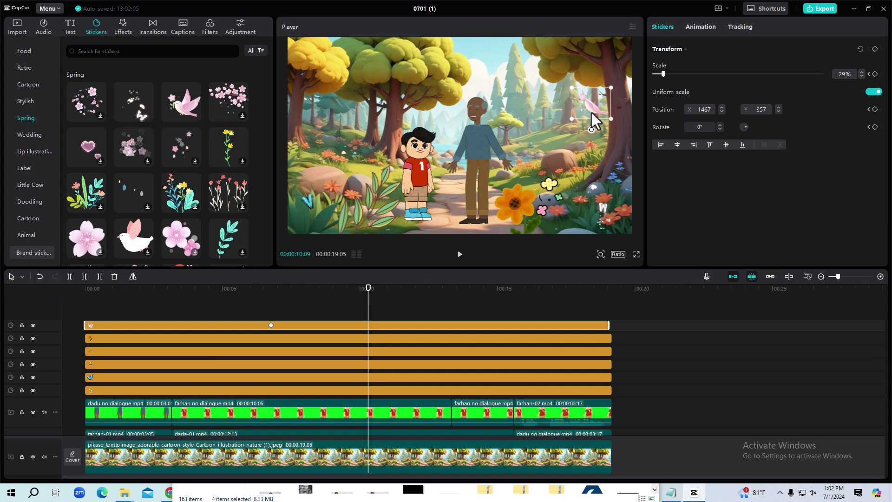
{"action": "left_click_drag", "start_coordinate": [411, 51], "coordinate": [381, 30]}
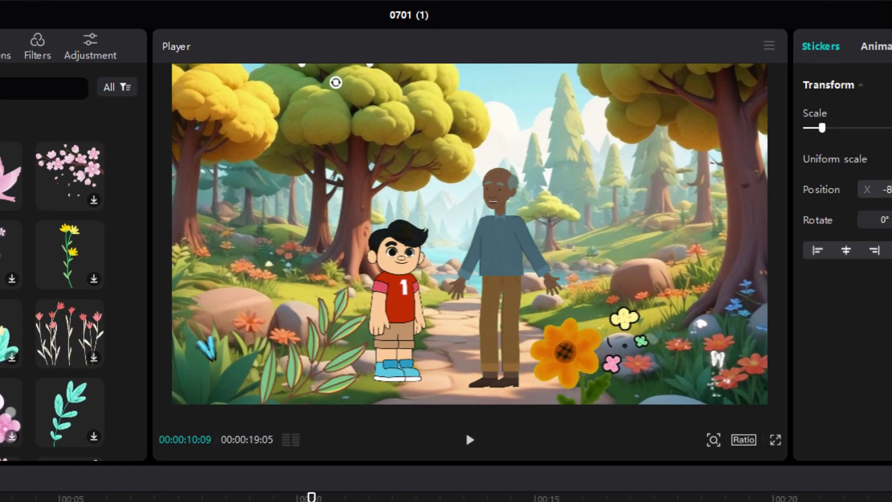
{"action": "left_click", "coordinate": [468, 437]}
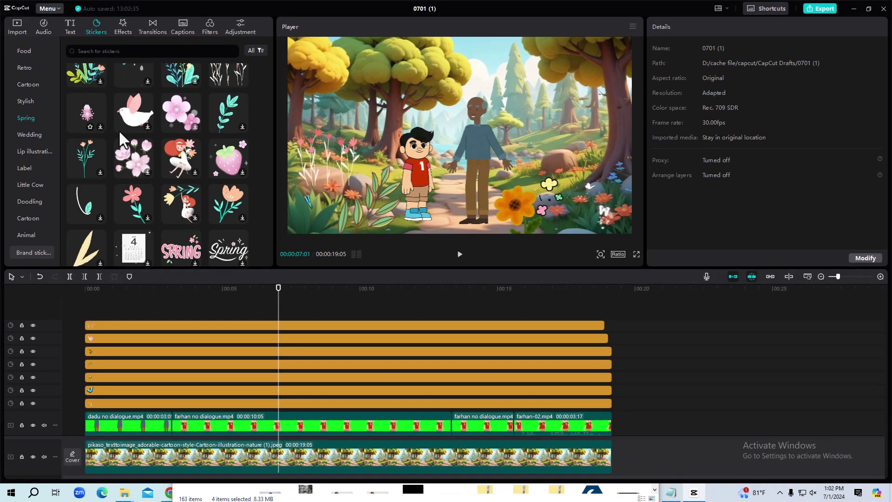
{"action": "scroll", "coordinate": [244, 175], "scroll_direction": "down", "scroll_amount": 3}
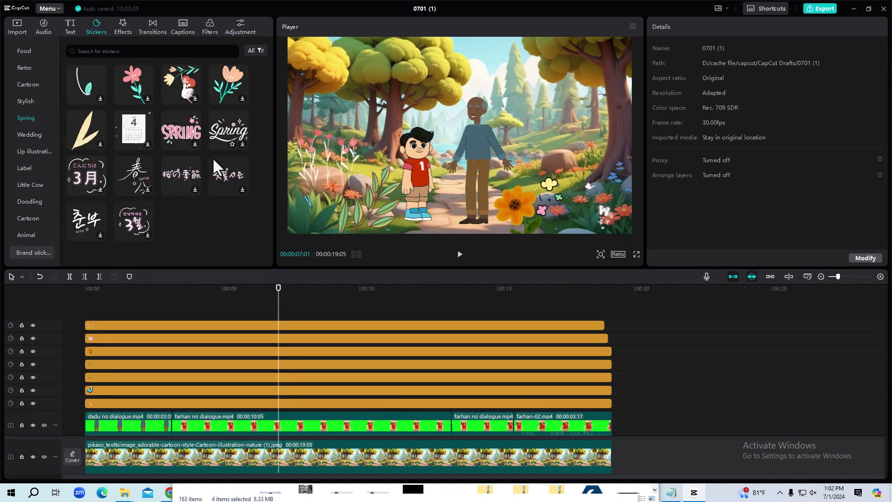
{"action": "scroll", "coordinate": [209, 153], "scroll_direction": "up", "scroll_amount": 3}
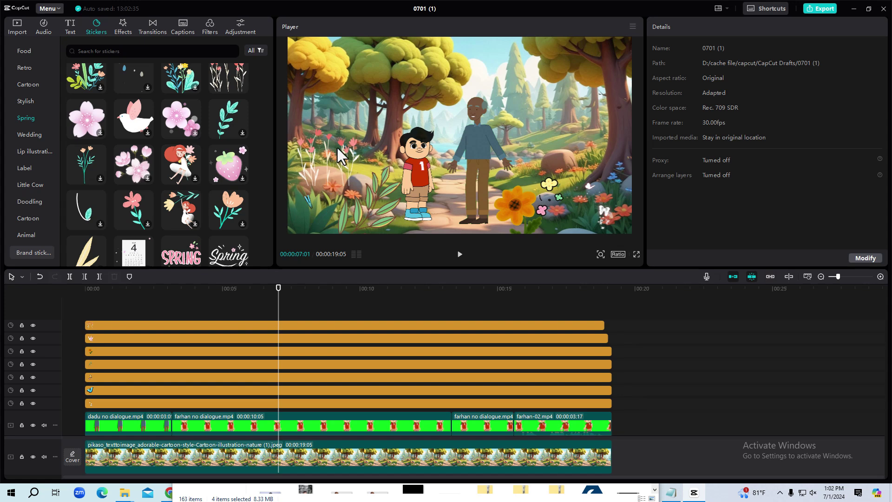
- Add the Firefly video effect from the Nature category at 00:00:10:22
{"action": "left_click", "coordinate": [122, 27]}
{"action": "scroll", "coordinate": [208, 216], "scroll_direction": "down", "scroll_amount": 2}
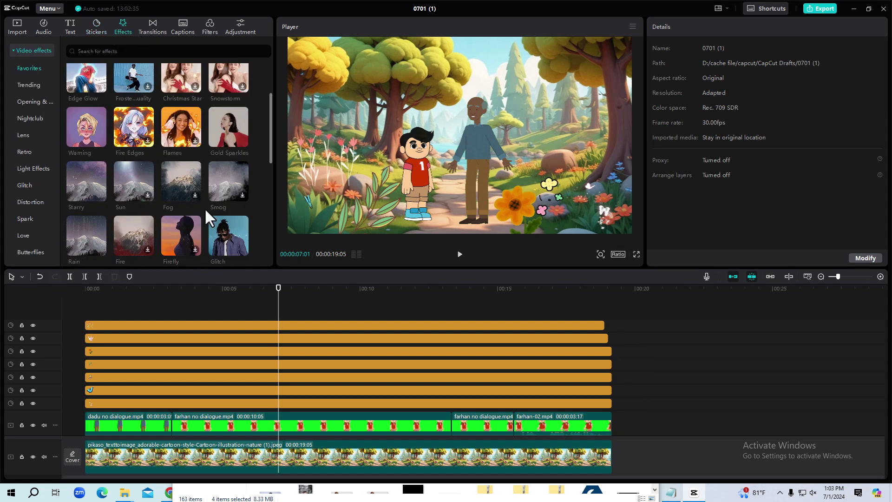
{"action": "scroll", "coordinate": [213, 206], "scroll_direction": "up", "scroll_amount": 2}
{"action": "left_click", "coordinate": [29, 85]}
{"action": "left_click", "coordinate": [33, 103]}
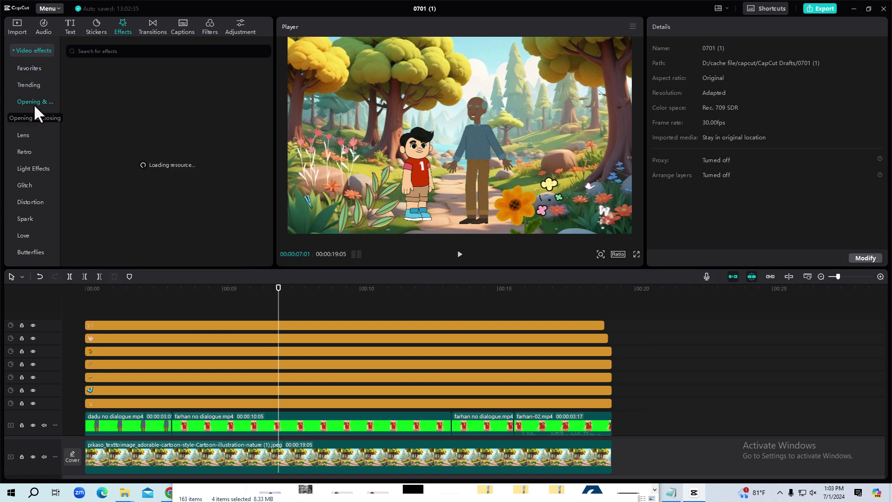
{"action": "scroll", "coordinate": [29, 140], "scroll_direction": "down", "scroll_amount": 2}
{"action": "left_click", "coordinate": [26, 185]}
{"action": "left_click", "coordinate": [242, 115]}
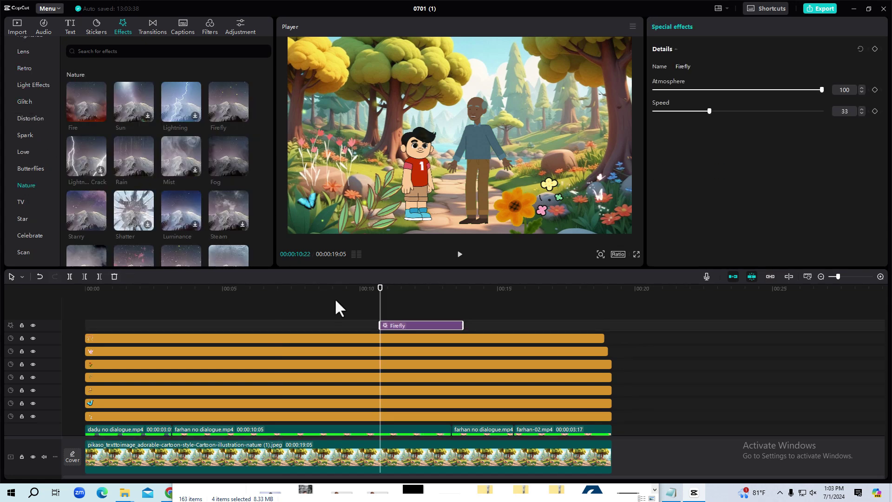
- Move the Firefly effect to the start, stretch it over the whole timeline, and play a short preview
{"action": "left_click_drag", "start_coordinate": [400, 324], "coordinate": [101, 327]}
{"action": "left_click_drag", "start_coordinate": [166, 327], "coordinate": [611, 336]}
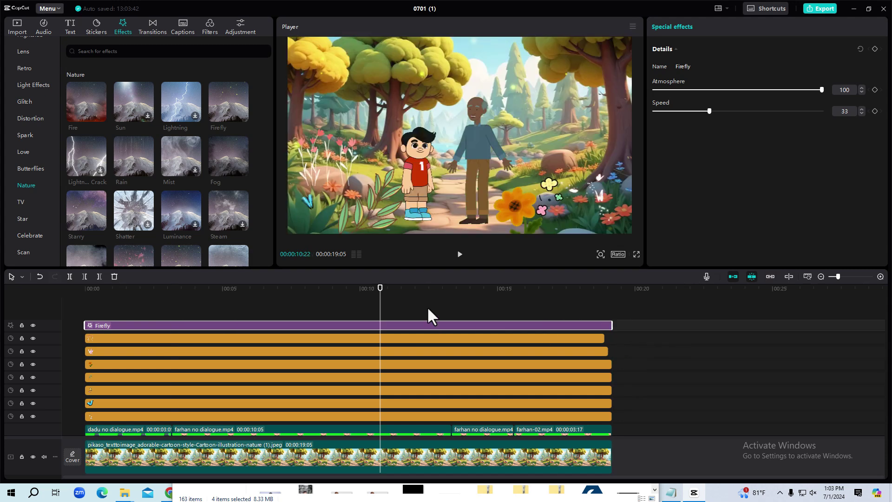
{"action": "left_click", "coordinate": [262, 284]}
{"action": "key", "text": "space"}
{"action": "key", "text": "space"}
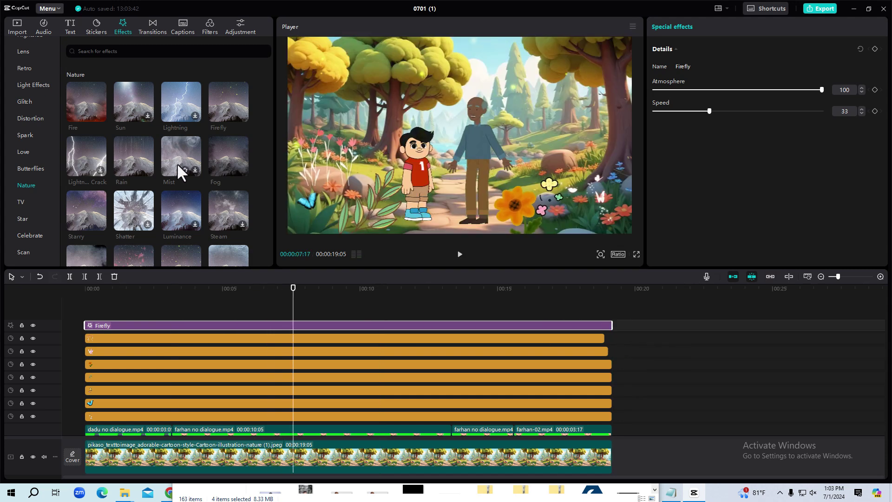
- Select the farhan-01.mp4 clip and play it from the beginning to listen to its voice
{"action": "scroll", "coordinate": [179, 171], "scroll_direction": "down", "scroll_amount": 3}
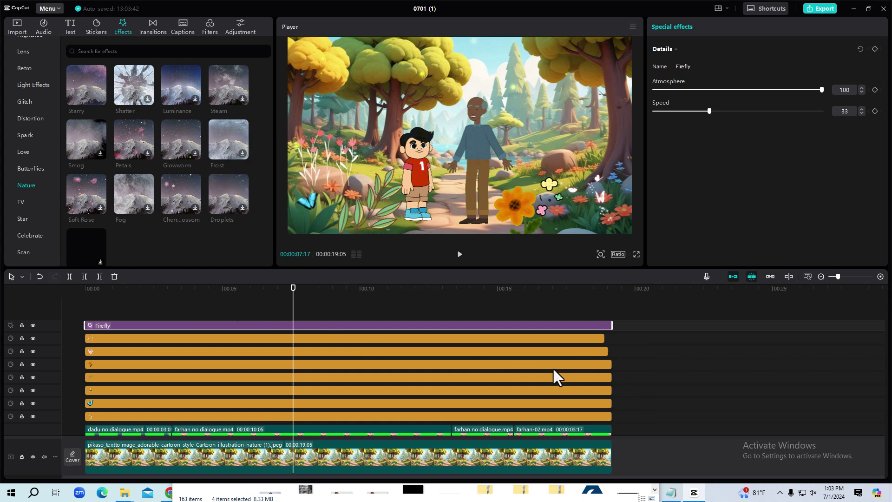
{"action": "scroll", "coordinate": [508, 419], "scroll_direction": "down", "scroll_amount": 3}
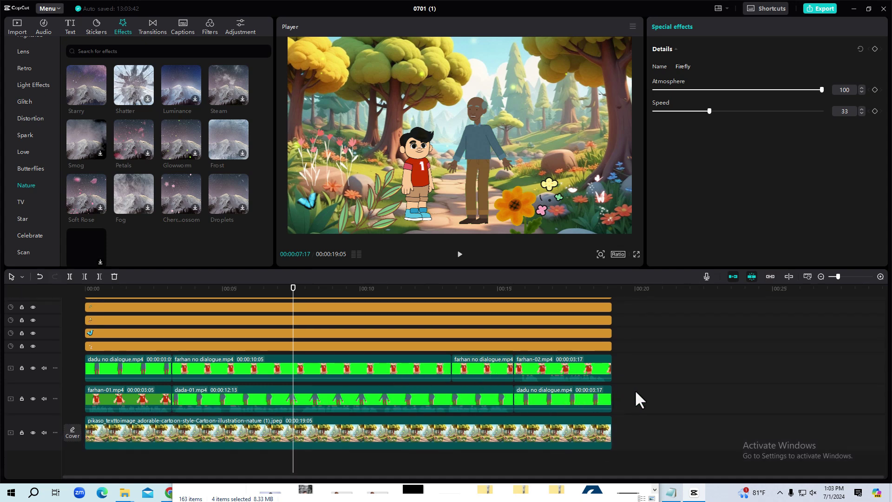
{"action": "left_click", "coordinate": [143, 394]}
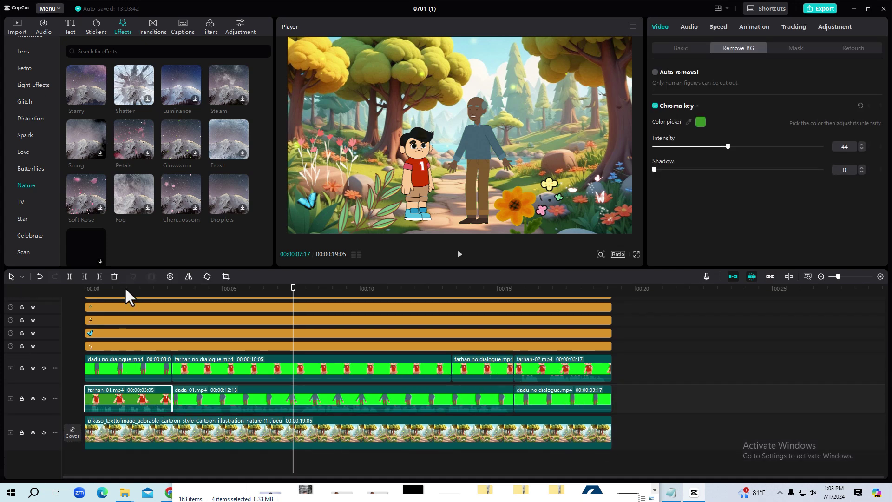
{"action": "left_click", "coordinate": [113, 289]}
{"action": "key", "text": "space"}
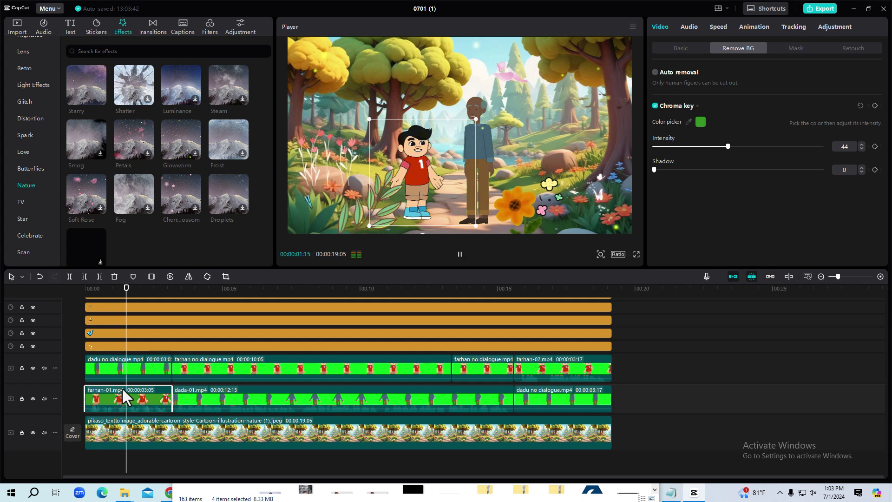
{"action": "left_click", "coordinate": [83, 292]}
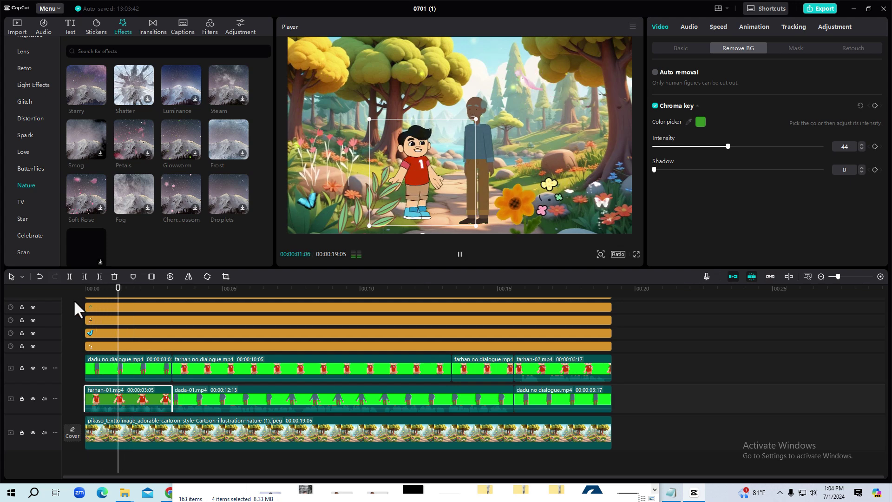
{"action": "key", "text": "space"}
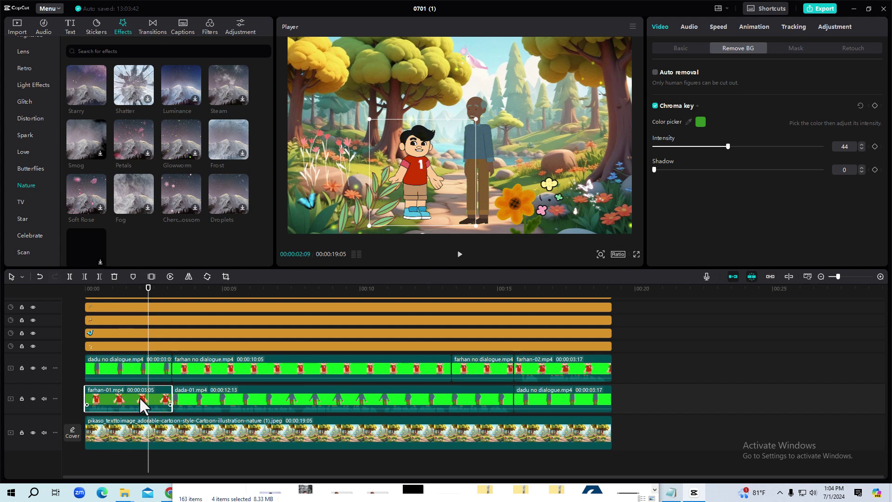
- Apply the Chipmunk voice character to the farhan-01.mp4 clip and listen to it
{"action": "left_click", "coordinate": [692, 27]}
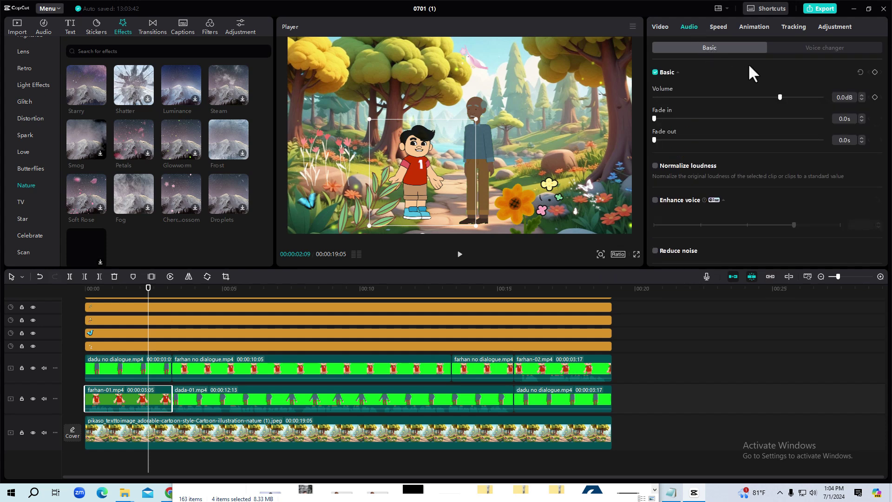
{"action": "left_click", "coordinate": [823, 49]}
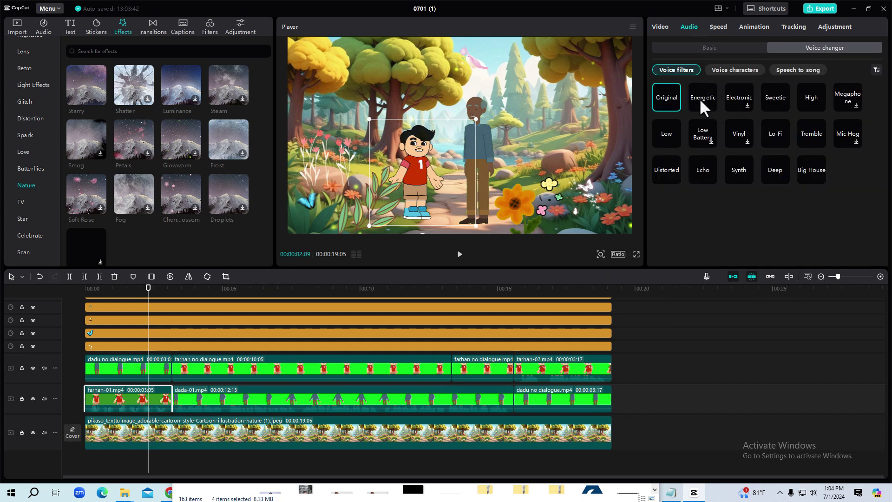
{"action": "left_click", "coordinate": [739, 70]}
{"action": "left_click", "coordinate": [733, 98]}
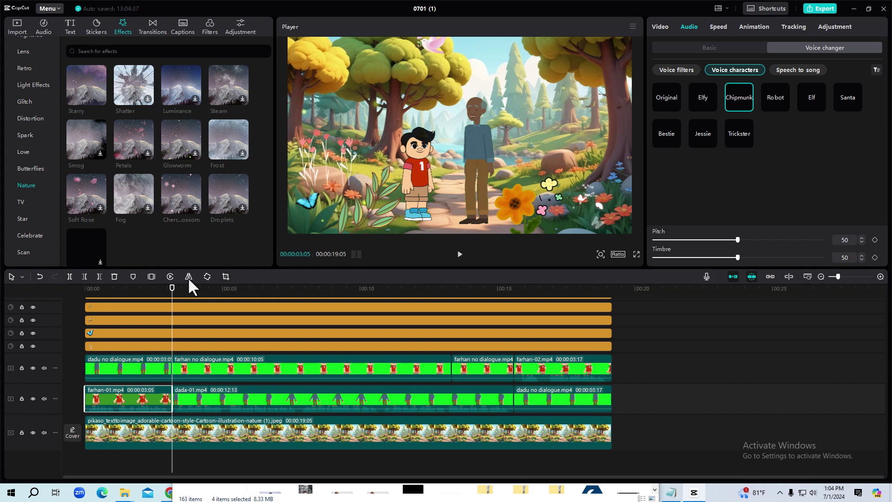
{"action": "left_click", "coordinate": [108, 288]}
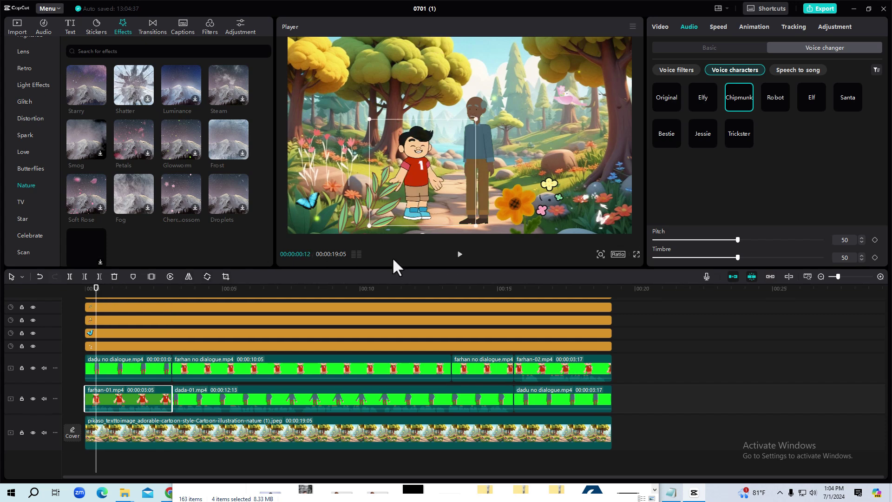
{"action": "key", "text": "space"}
{"action": "key", "text": "space"}
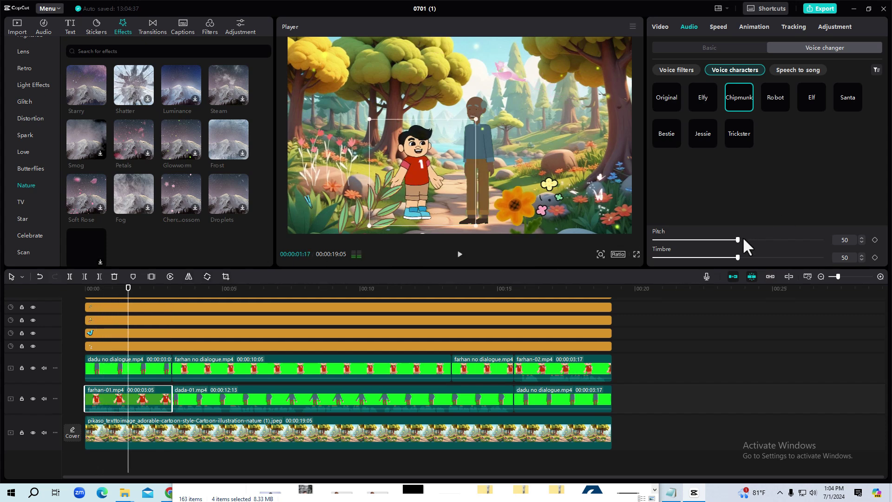
- Tune the farhan-01.mp4 Chipmunk voice to pitch 39 and timbre 21, listening to the result
{"action": "left_click_drag", "start_coordinate": [737, 240], "coordinate": [783, 239]}
{"action": "key", "text": "space"}
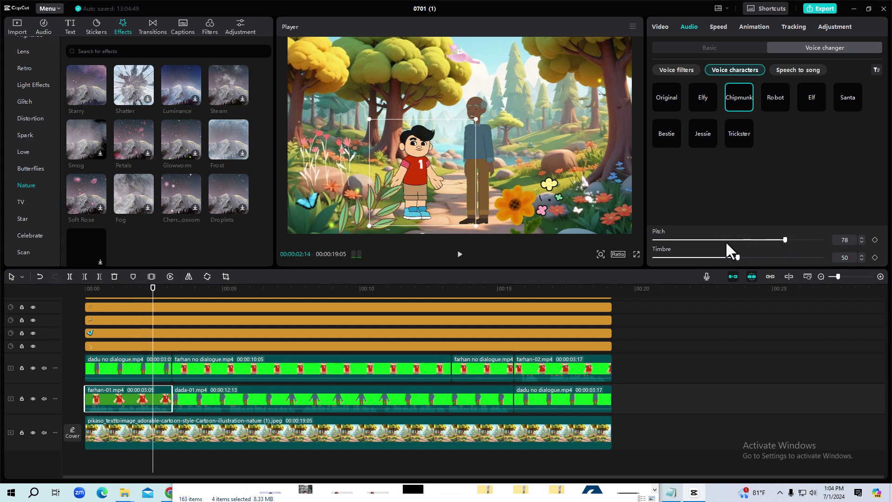
{"action": "left_click_drag", "start_coordinate": [726, 241], "coordinate": [699, 242]}
{"action": "left_click_drag", "start_coordinate": [179, 288], "coordinate": [93, 289]}
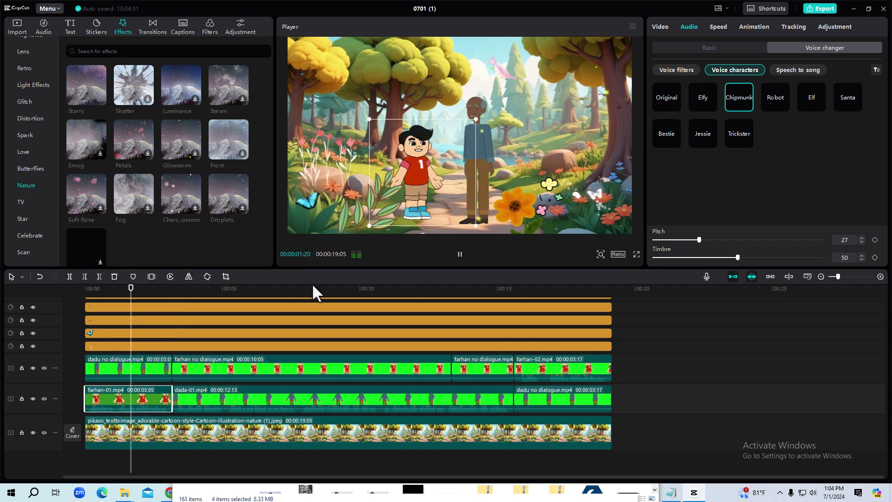
{"action": "left_click_drag", "start_coordinate": [738, 257], "coordinate": [701, 257]}
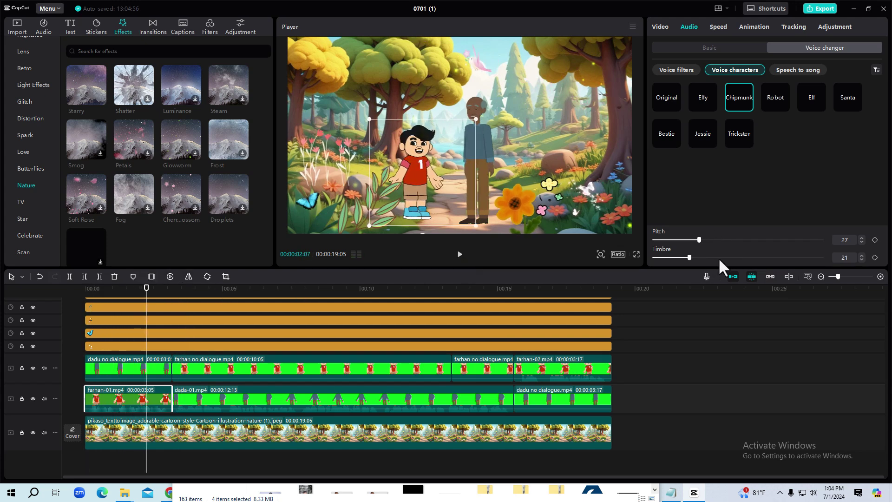
{"action": "left_click", "coordinate": [101, 289]}
{"action": "key", "text": "space"}
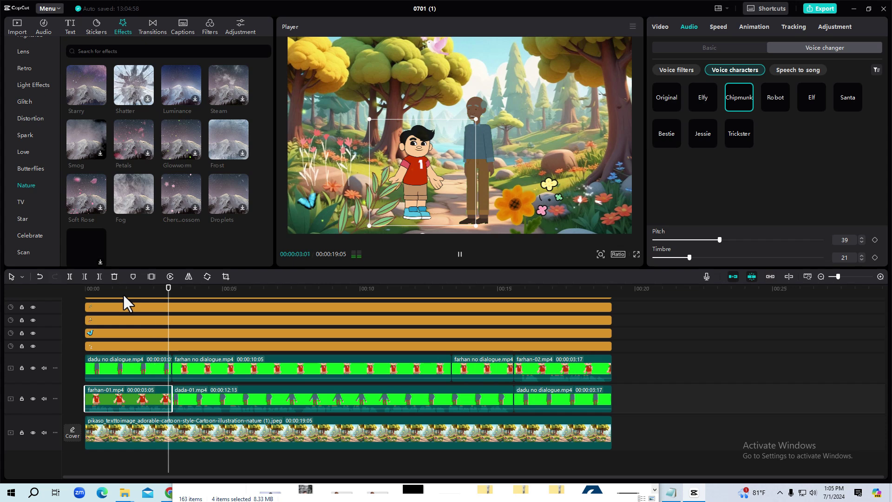
{"action": "key", "text": "space"}
- Apply the Tremble voice filter to the dada-01.mp4 clip with frequency 59 and amplitude 55, and play it
{"action": "left_click", "coordinate": [196, 295]}
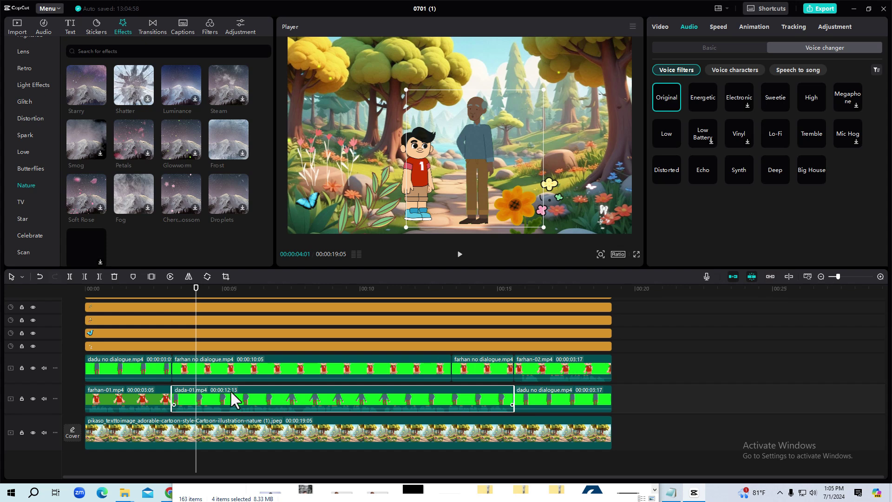
{"action": "left_click", "coordinate": [237, 398]}
{"action": "left_click", "coordinate": [846, 99]}
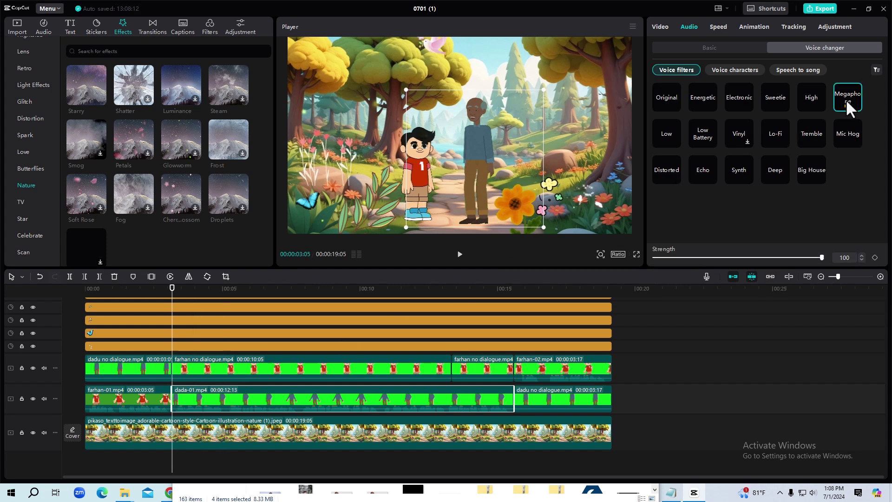
{"action": "left_click", "coordinate": [808, 132]}
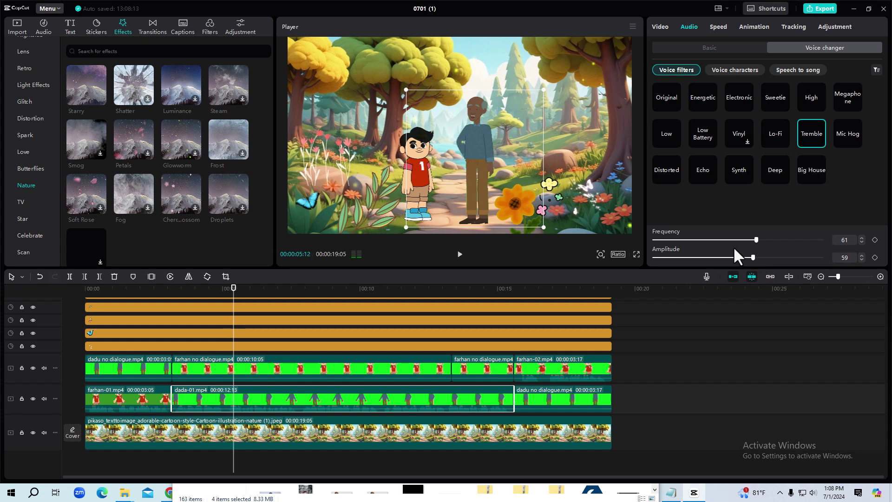
{"action": "left_click", "coordinate": [753, 240]}
{"action": "left_click", "coordinate": [746, 256]}
{"action": "left_click", "coordinate": [216, 291]}
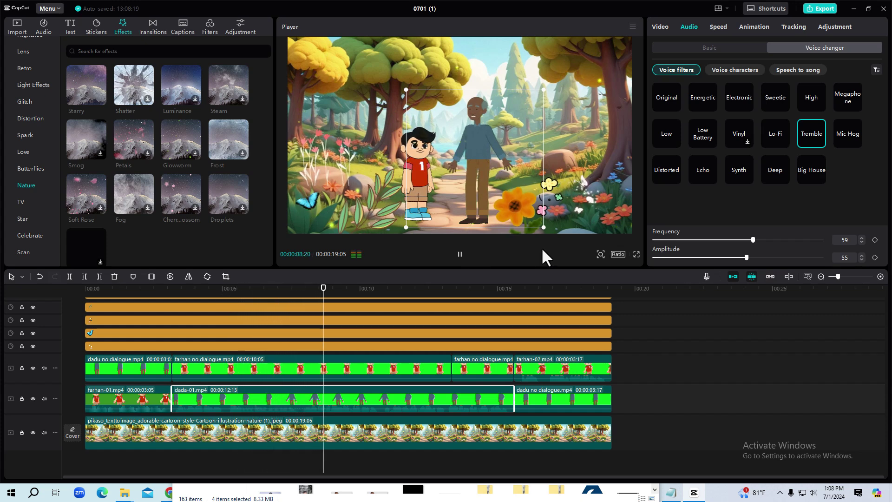
{"action": "key", "text": "space"}
- Try the Elf voice character on the dada-01.mp4 clip with pitch 15
{"action": "left_click", "coordinate": [742, 71]}
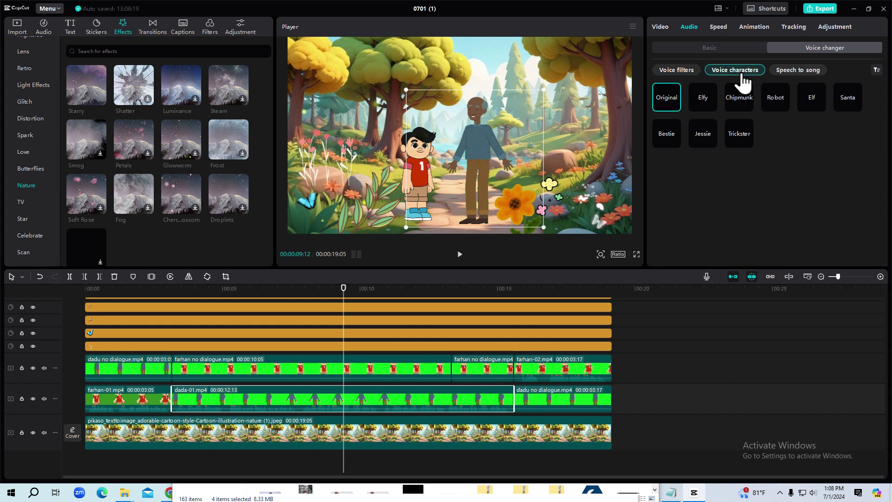
{"action": "left_click", "coordinate": [813, 99]}
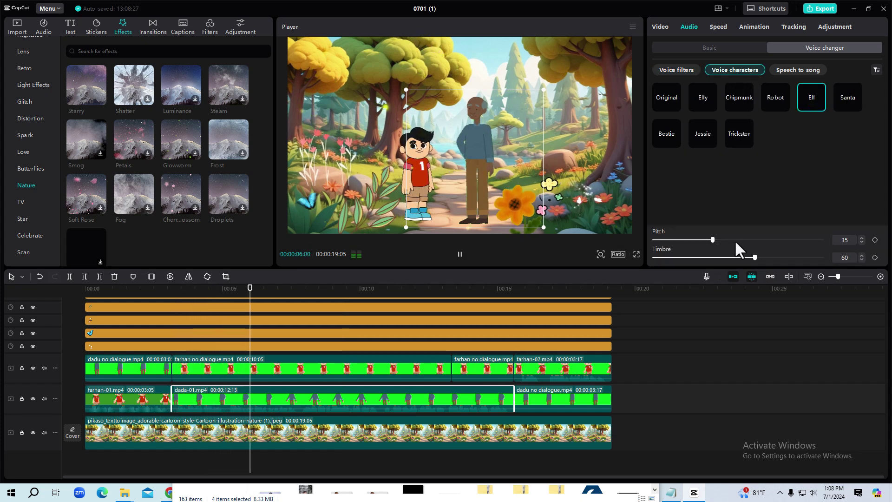
{"action": "left_click", "coordinate": [753, 240]}
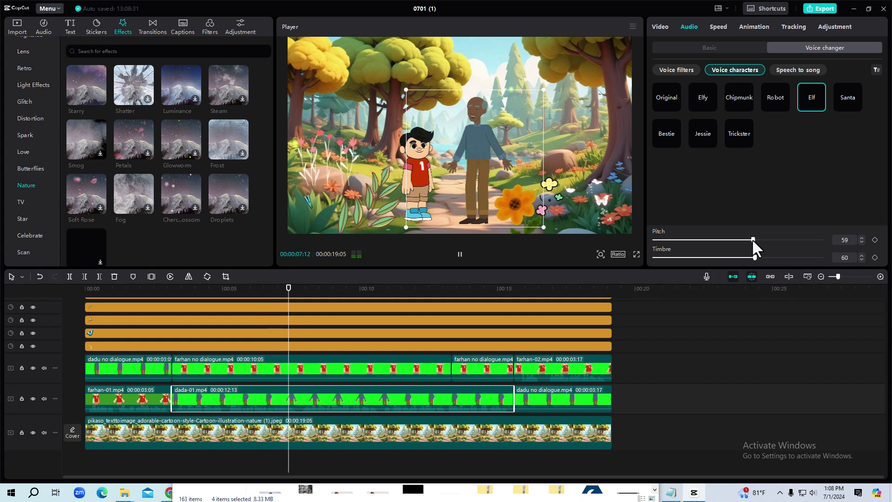
{"action": "left_click_drag", "start_coordinate": [752, 238], "coordinate": [676, 239]}
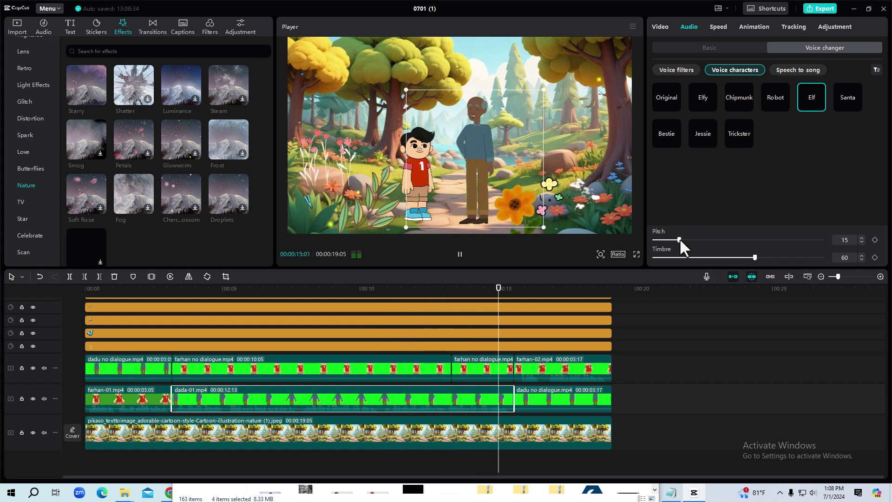
{"action": "left_click", "coordinate": [199, 290]}
- Copy the attributes of the farhan-01.mp4 clip at the start of the timeline
{"action": "left_click_drag", "start_coordinate": [194, 294], "coordinate": [138, 292]}
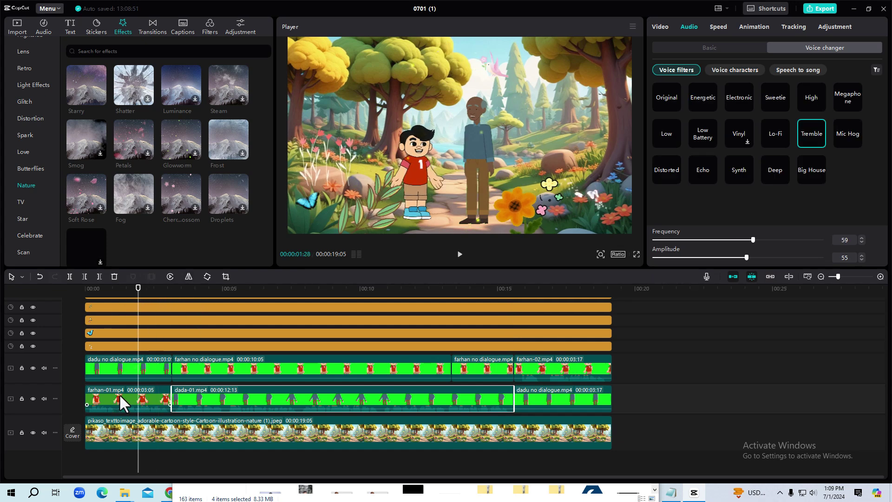
{"action": "left_click", "coordinate": [119, 394]}
{"action": "left_click", "coordinate": [128, 293]}
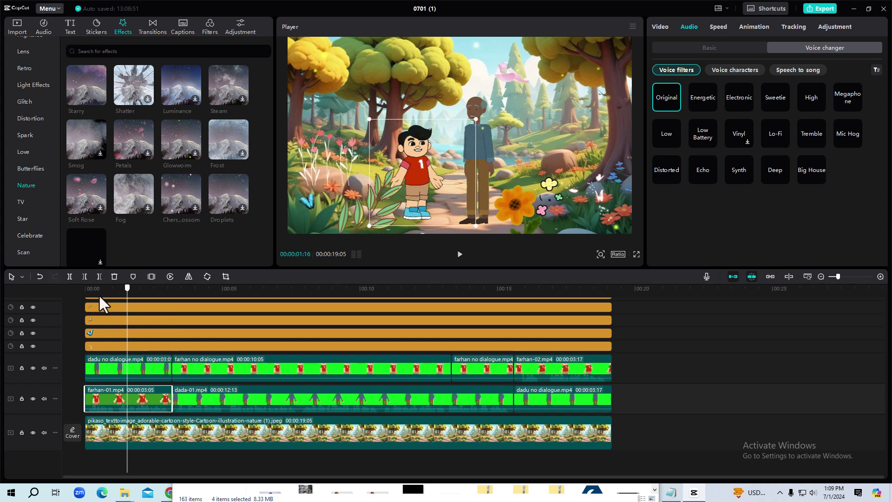
{"action": "left_click", "coordinate": [117, 294]}
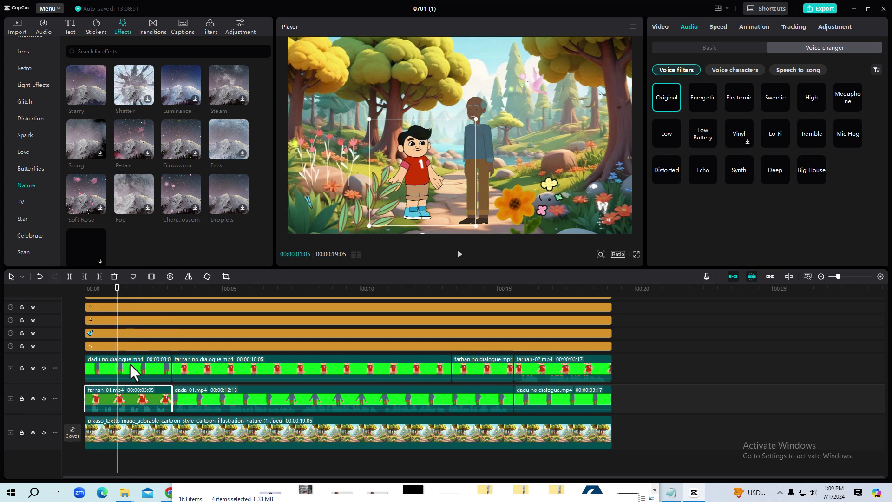
{"action": "right_click", "coordinate": [132, 394]}
{"action": "left_click", "coordinate": [160, 219]}
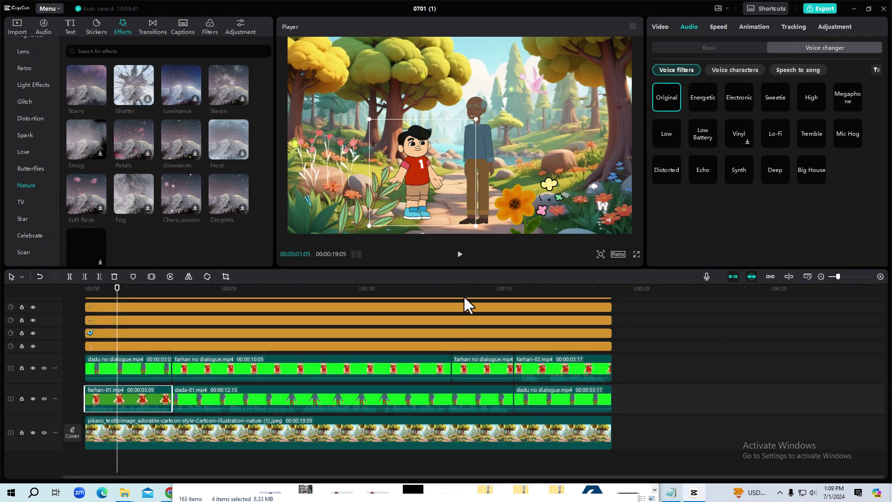
- Paste the copied attributes onto the farhan-02.mp4 clip, keeping all video and audio options enabled, including Chroma key and Timbre
{"action": "left_click", "coordinate": [558, 290]}
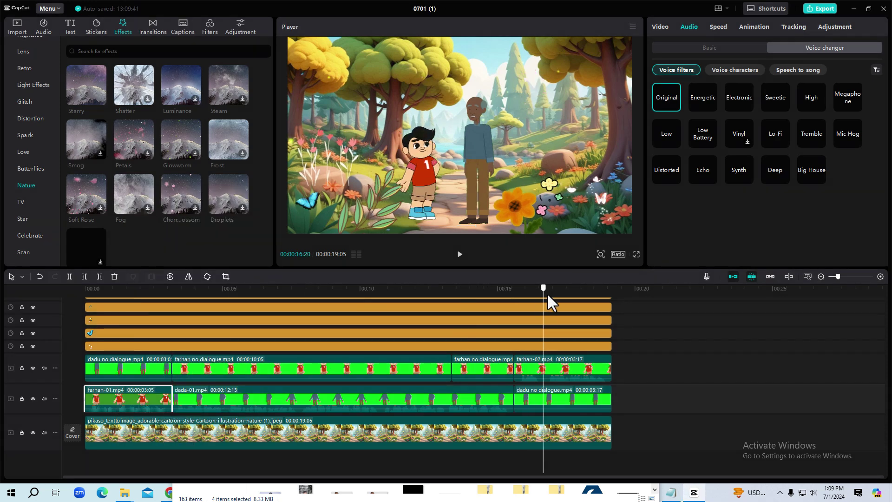
{"action": "left_click", "coordinate": [579, 366]}
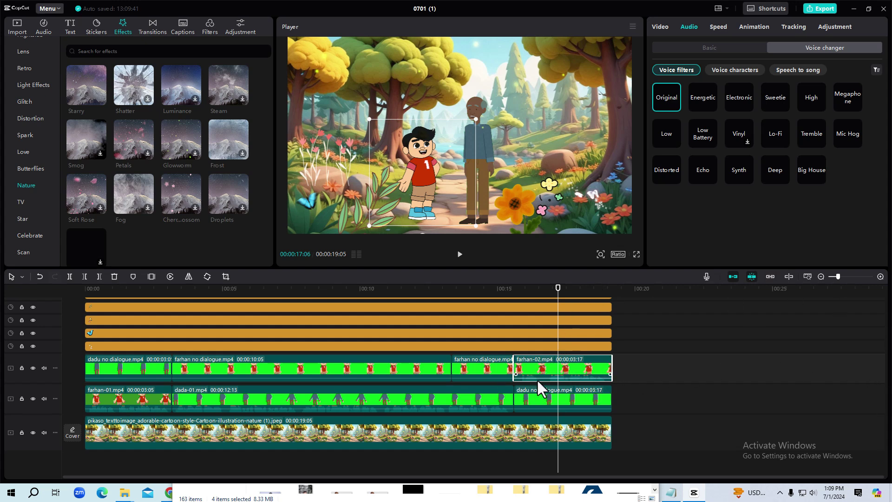
{"action": "right_click", "coordinate": [554, 364]}
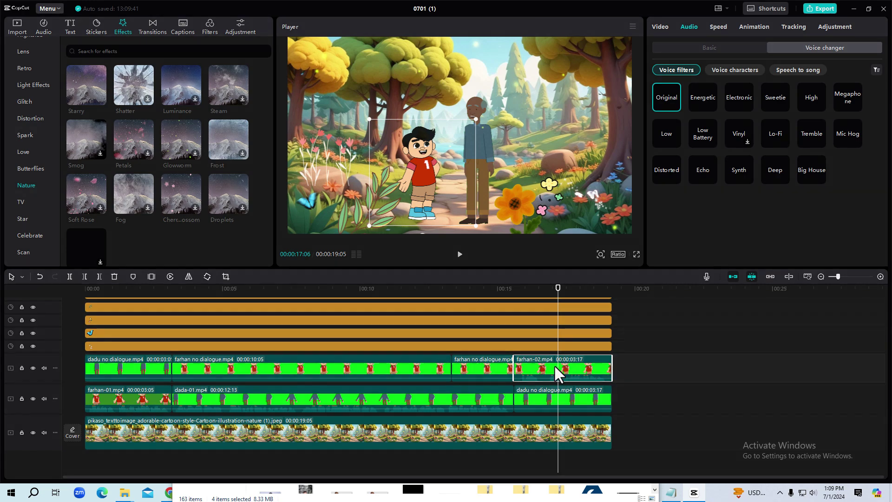
{"action": "left_click", "coordinate": [583, 234]}
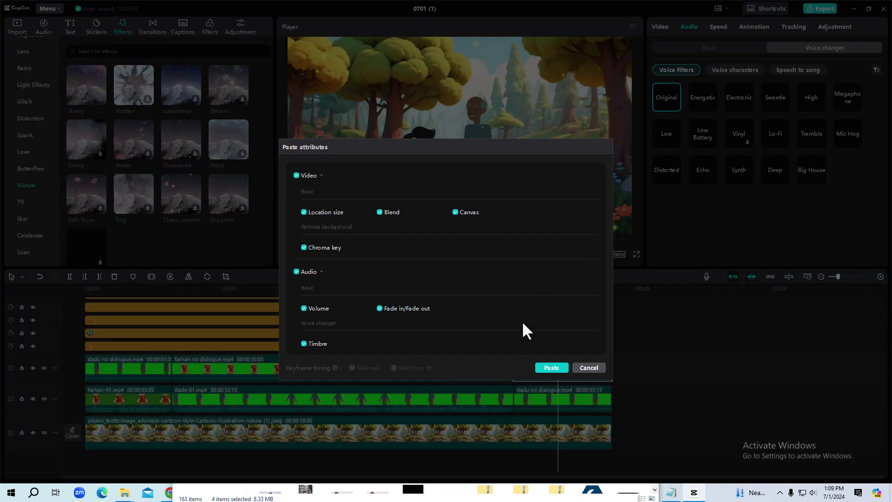
{"action": "left_click", "coordinate": [561, 368]}
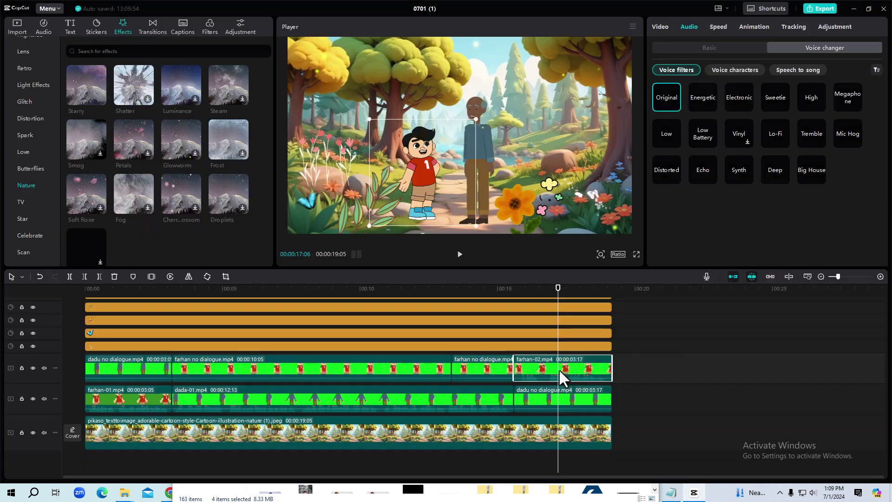
- Play the end of the timeline to listen to the voice on the farhan-02.mp4 clip
{"action": "left_click", "coordinate": [495, 289]}
{"action": "key", "text": "space"}
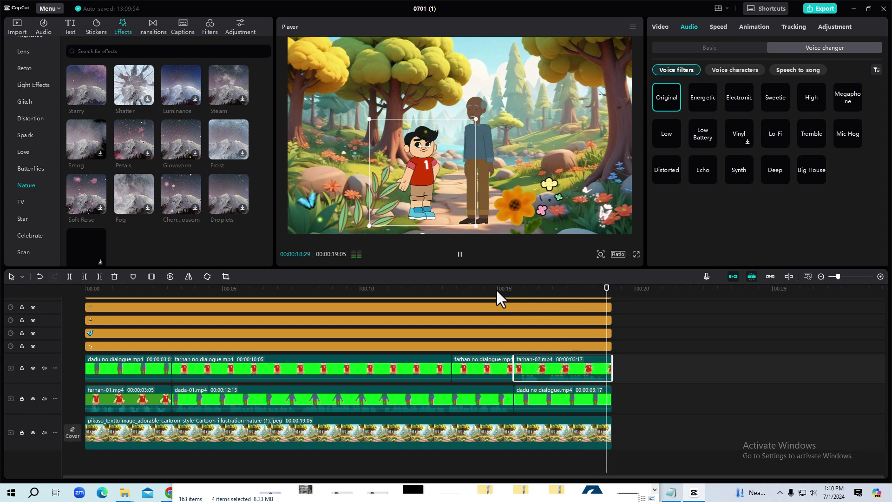
{"action": "left_click", "coordinate": [527, 289]}
{"action": "left_click_drag", "start_coordinate": [527, 293], "coordinate": [543, 296]}
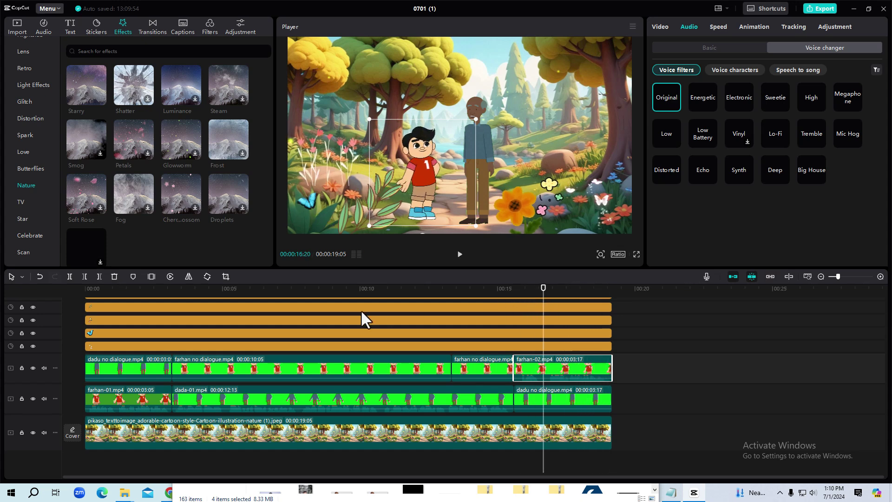
- Combine all clips, stickers and the Firefly effect on the timeline into one compound clip
{"action": "left_click", "coordinate": [129, 291]}
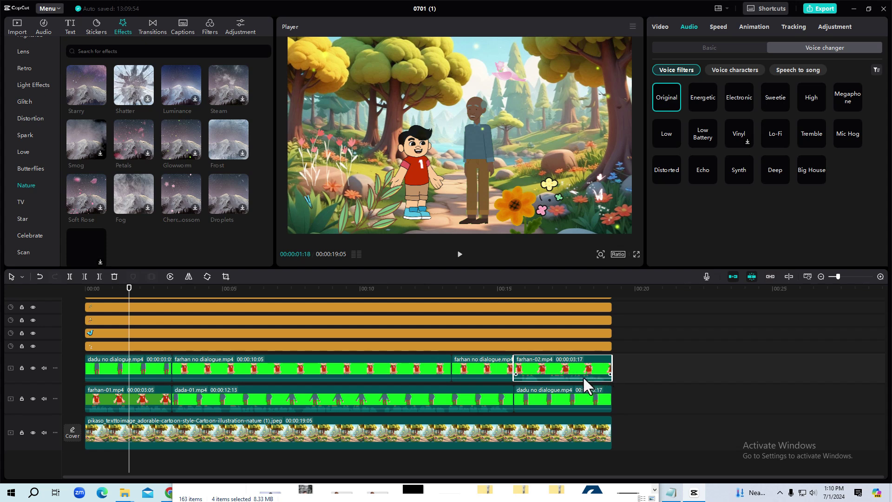
{"action": "left_click_drag", "start_coordinate": [227, 292], "coordinate": [86, 326]}
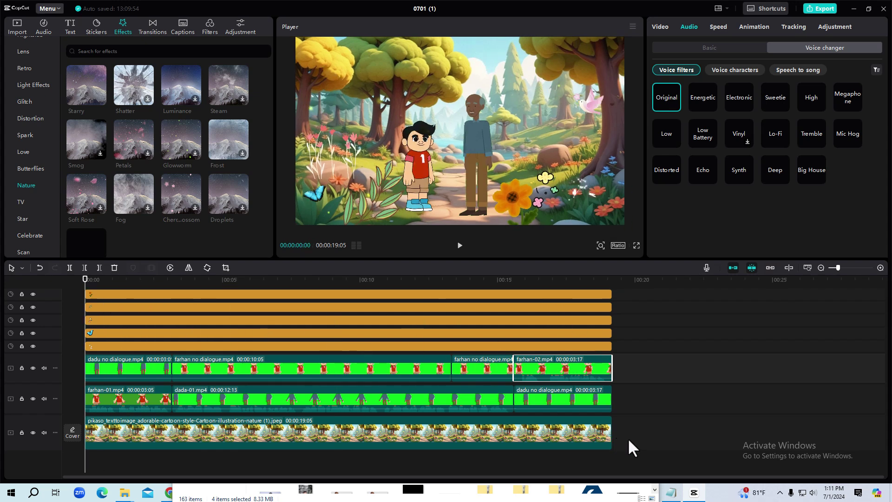
{"action": "left_click_drag", "start_coordinate": [629, 438], "coordinate": [82, 303]}
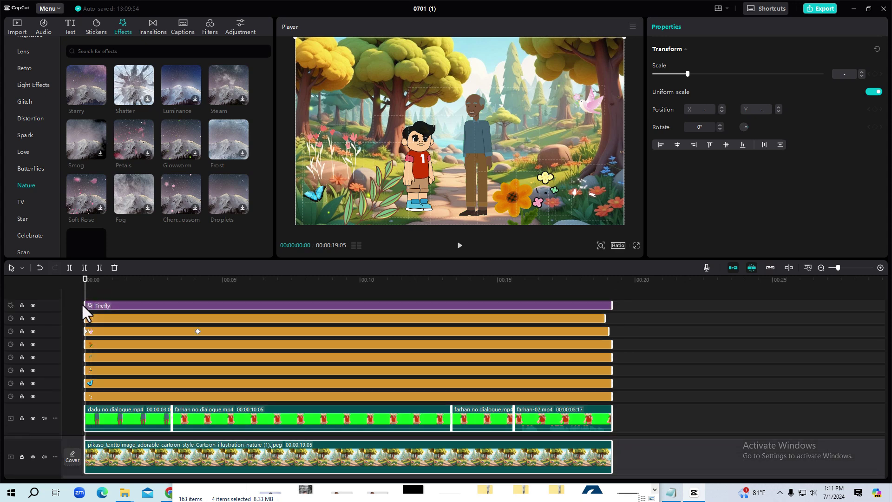
{"action": "right_click", "coordinate": [120, 303]}
{"action": "left_click", "coordinate": [173, 396]}
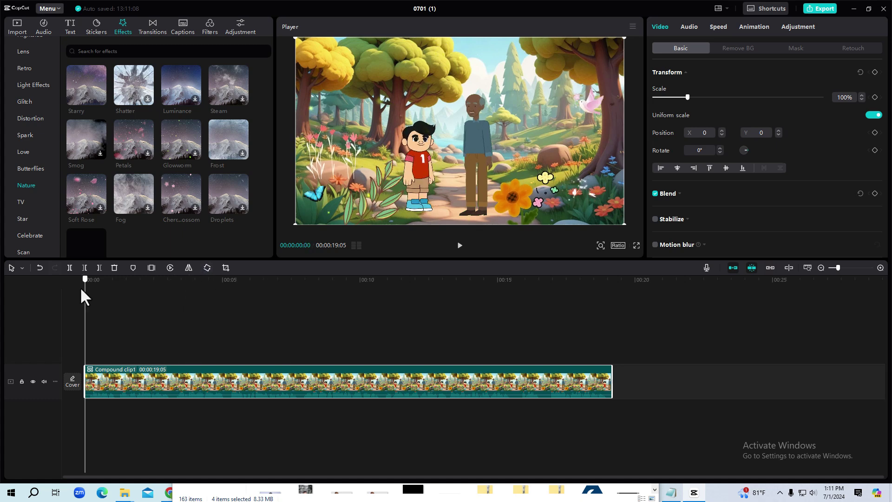
- Animate a slow zoom on the compound clip with a 100% scale keyframe at the start and 118% at 00:00:07:05
{"action": "left_click", "coordinate": [155, 290]}
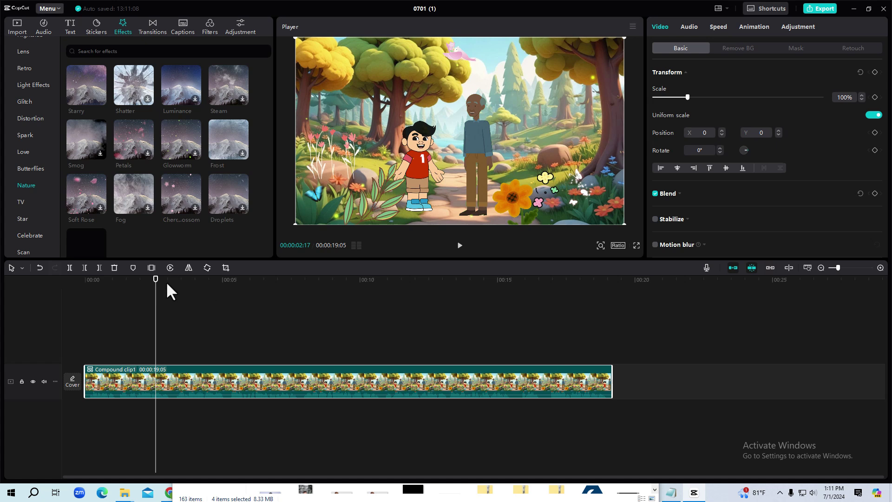
{"action": "key", "text": "ctrl+z"}
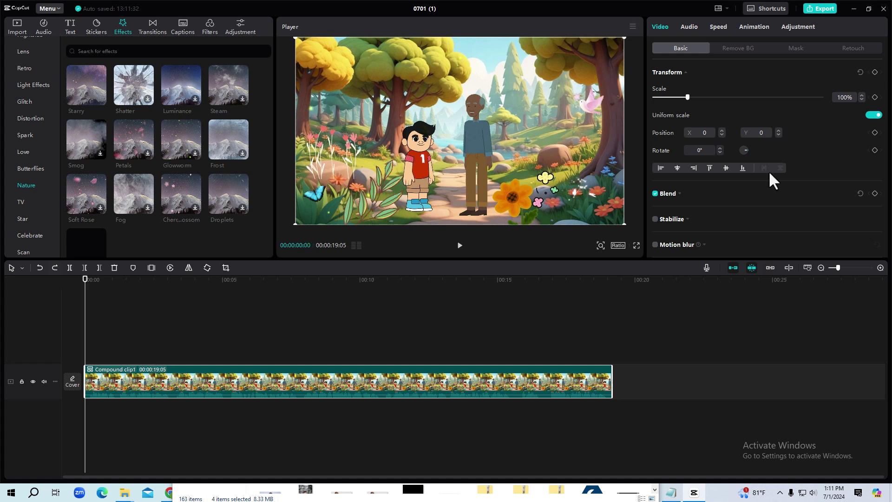
{"action": "left_click", "coordinate": [875, 97]}
{"action": "left_click_drag", "start_coordinate": [242, 281], "coordinate": [282, 278]}
{"action": "left_click", "coordinate": [875, 98]}
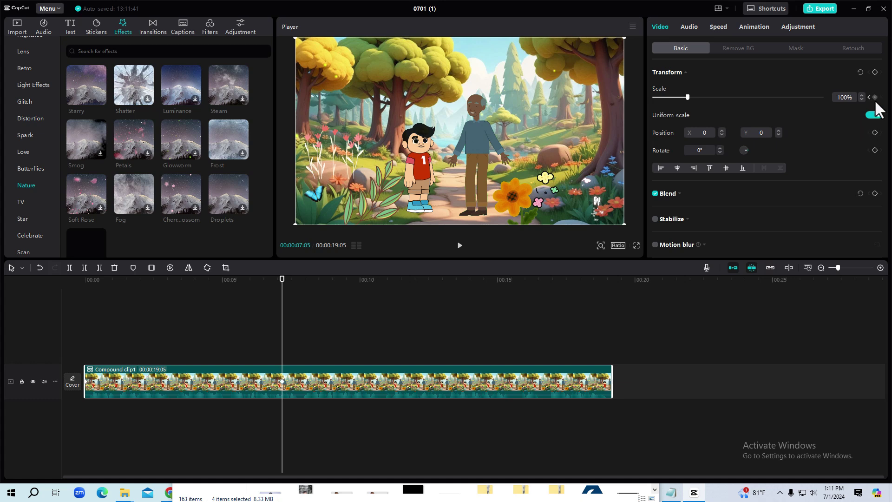
{"action": "left_click_drag", "start_coordinate": [690, 97], "coordinate": [693, 96]}
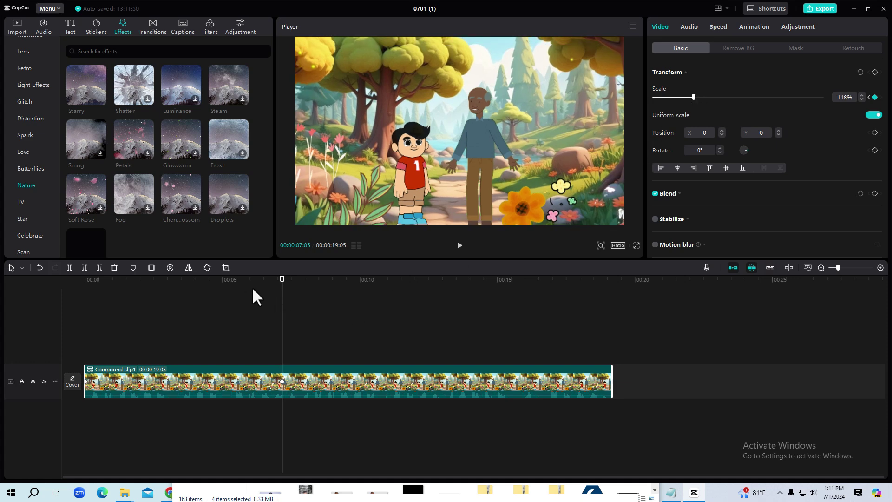
- Play the compound clip from the start to check the zoom animation, then select the clip
{"action": "left_click_drag", "start_coordinate": [282, 280], "coordinate": [2, 294]}
{"action": "left_click", "coordinate": [169, 437]}
{"action": "key", "text": "space"}
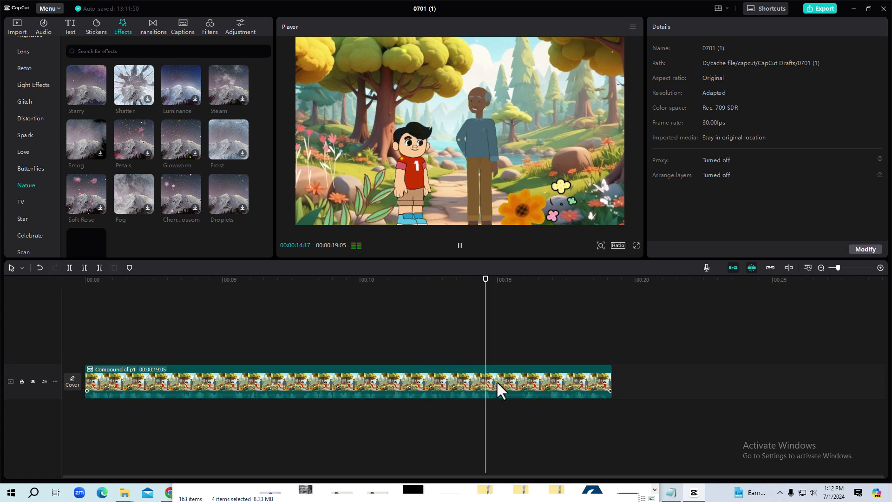
{"action": "left_click", "coordinate": [520, 378]}
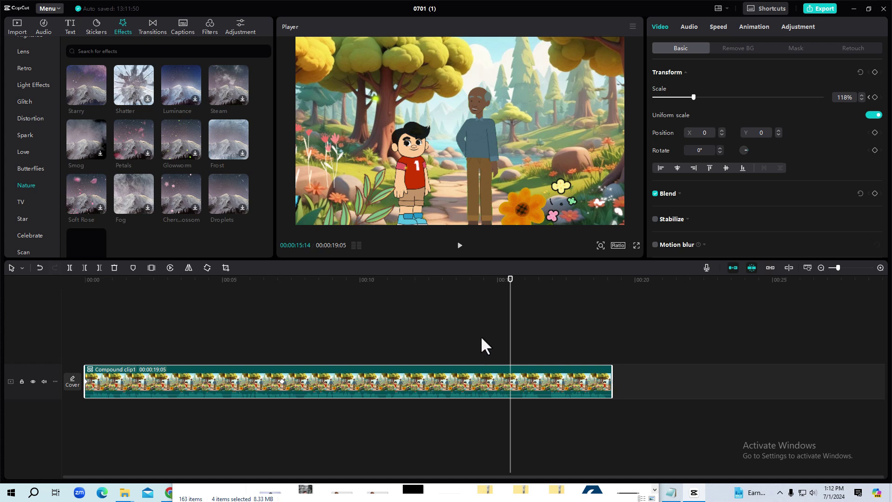